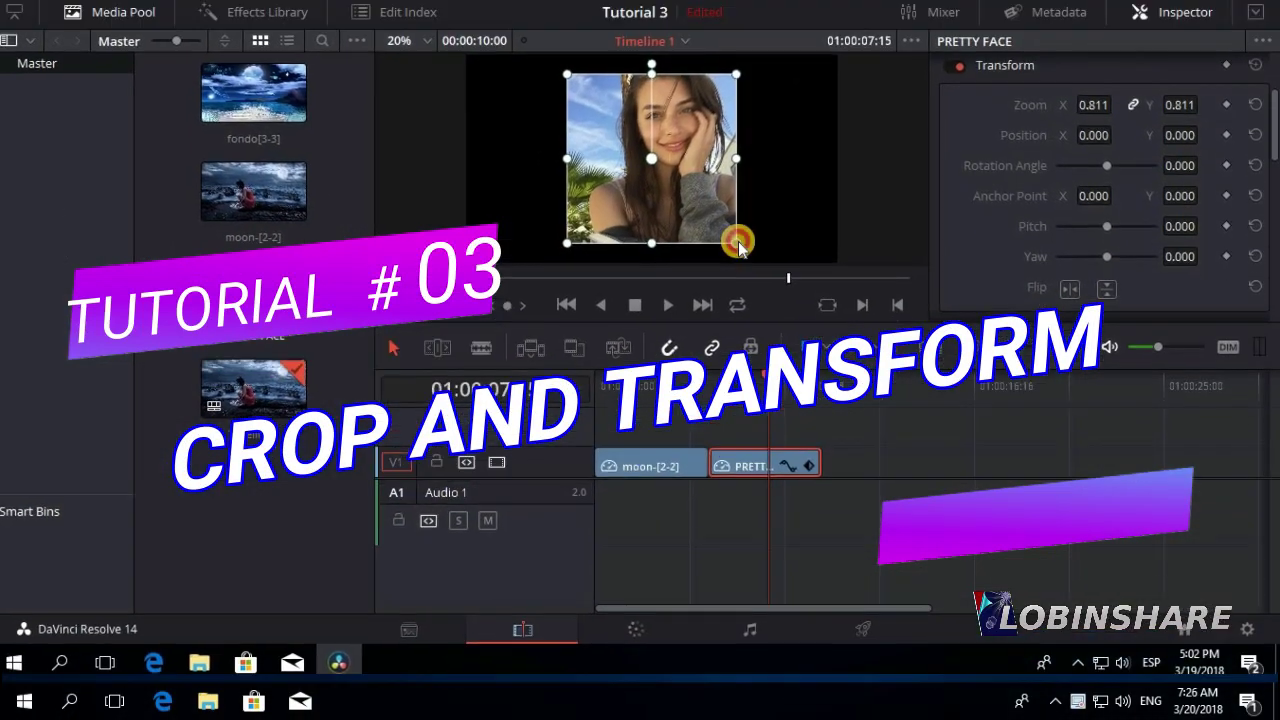
left_click_drag(1143, 211, 1100, 225)
left_click_drag(535, 213, 529, 240)
left_click_drag(689, 320, 767, 342)
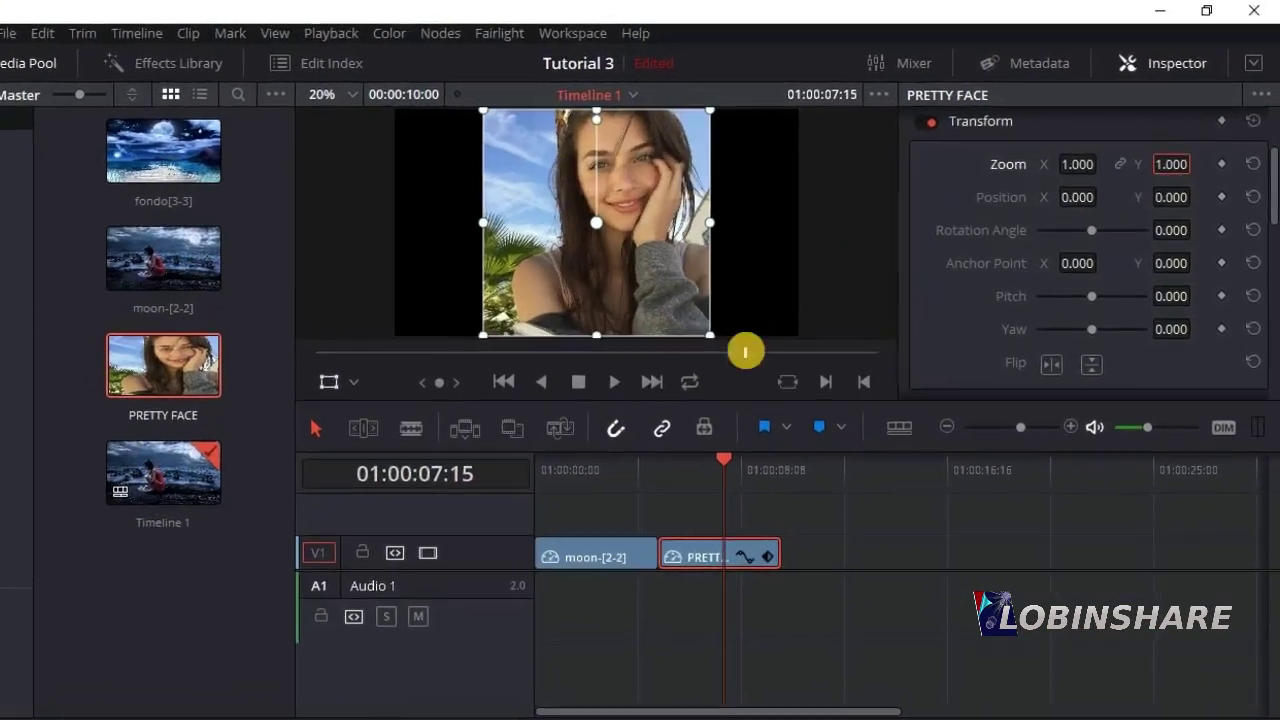
left_click_drag(1175, 157, 1178, 158)
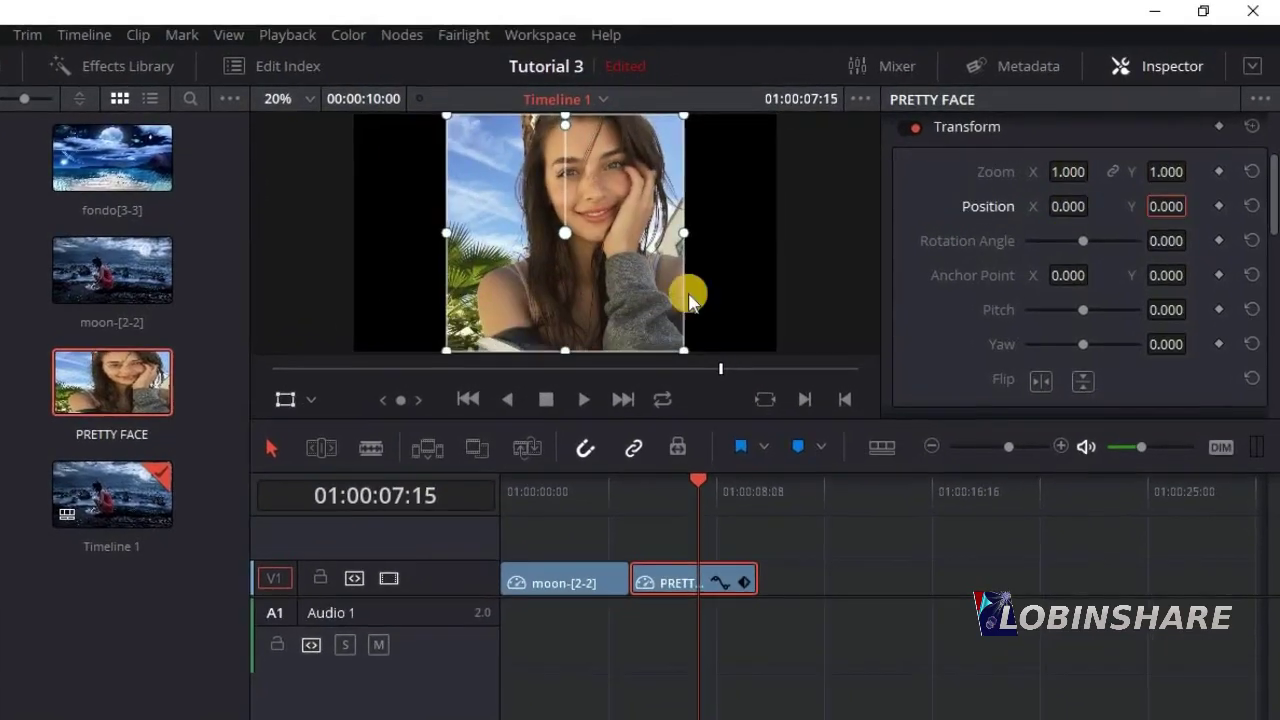
left_click_drag(1083, 309, 1076, 310)
left_click_drag(1083, 344, 1086, 350)
left_click(1082, 381)
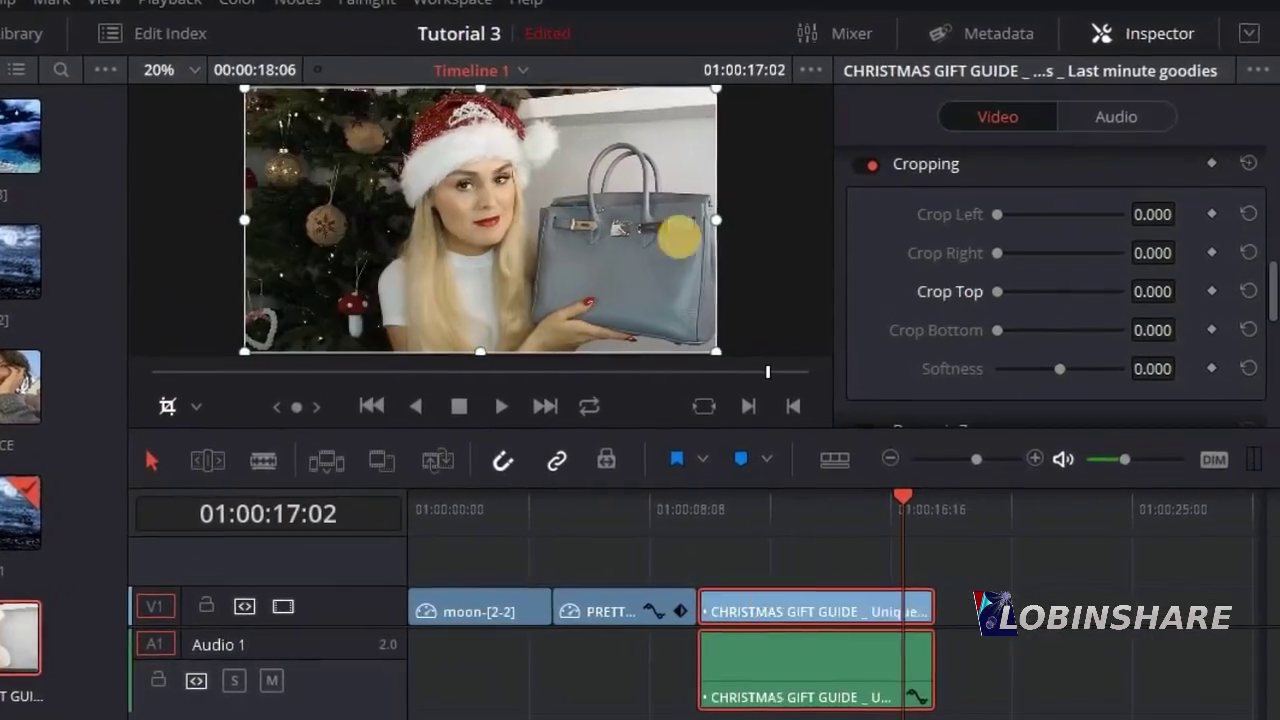
left_click(203, 413)
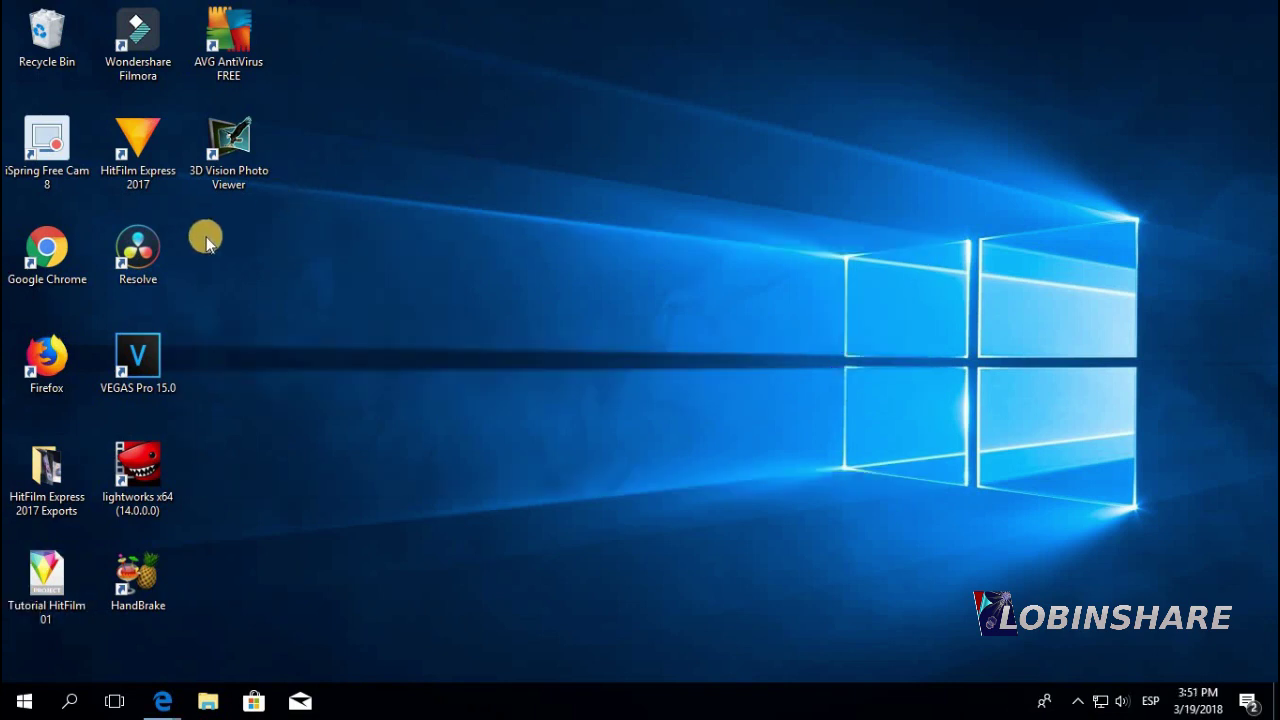
- Launch DaVinci Resolve and create a new project named Tutorial 3
double_click(135, 250)
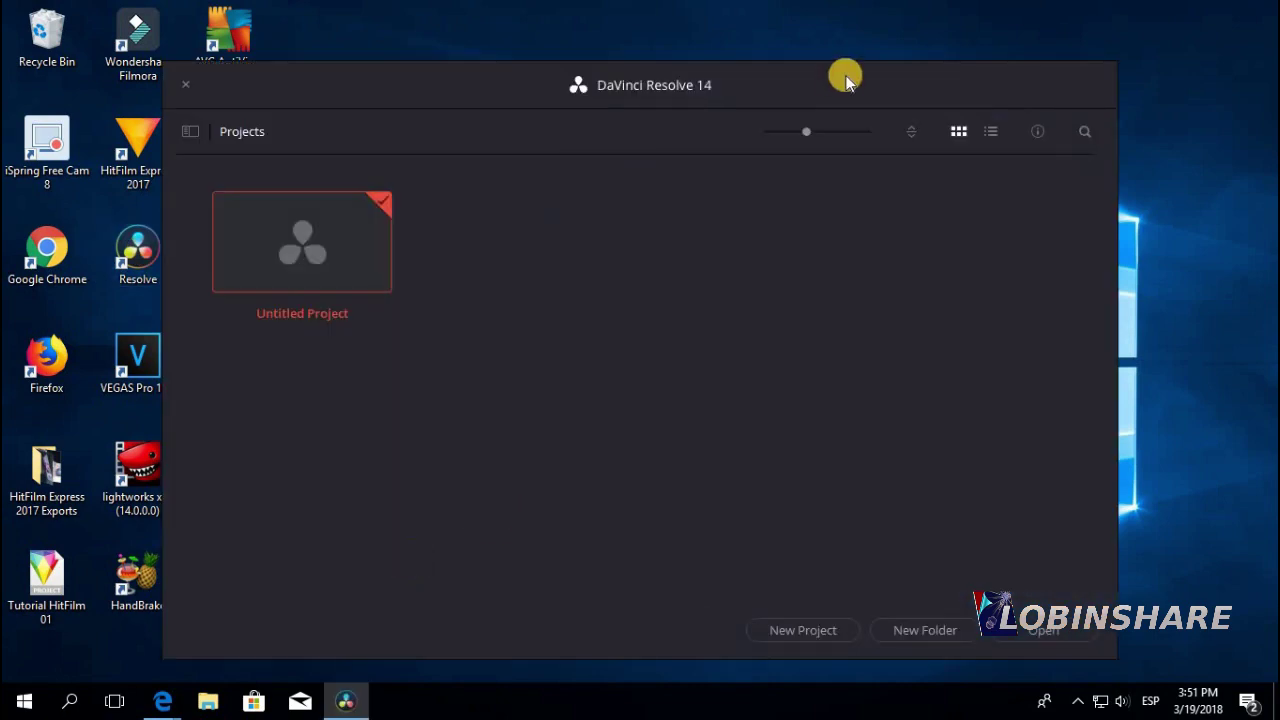
left_click(803, 630)
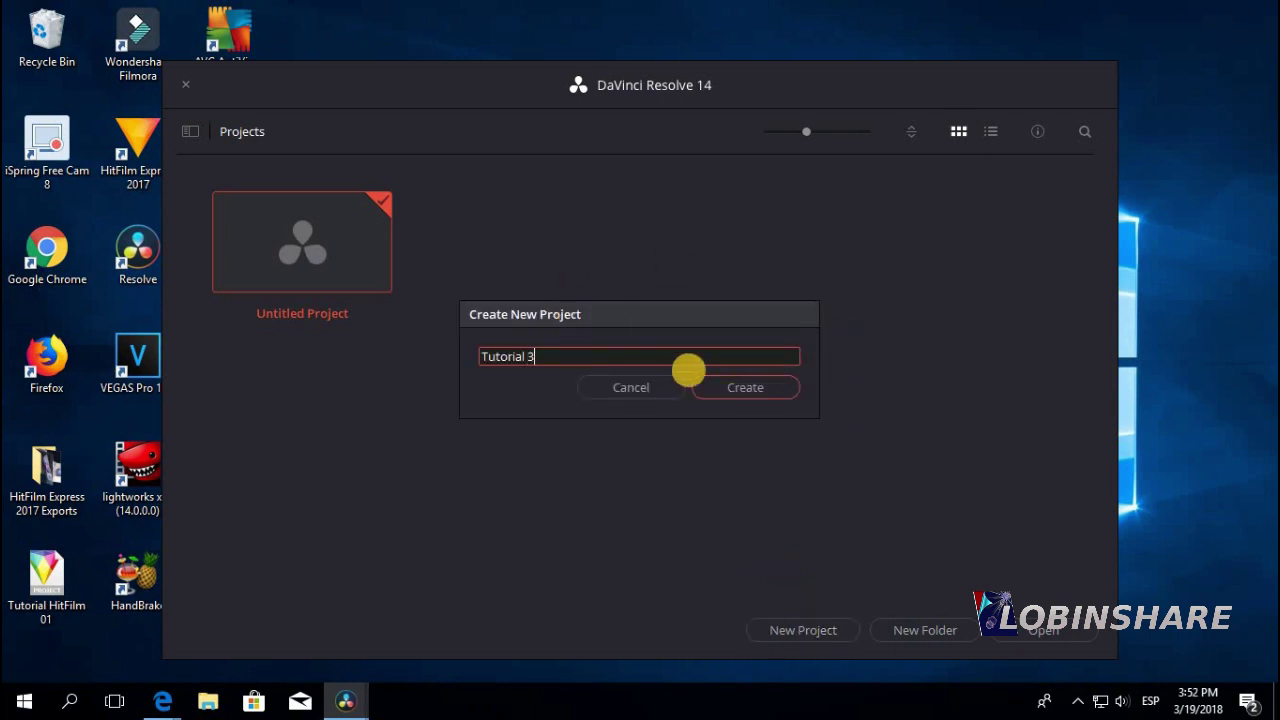
left_click(757, 387)
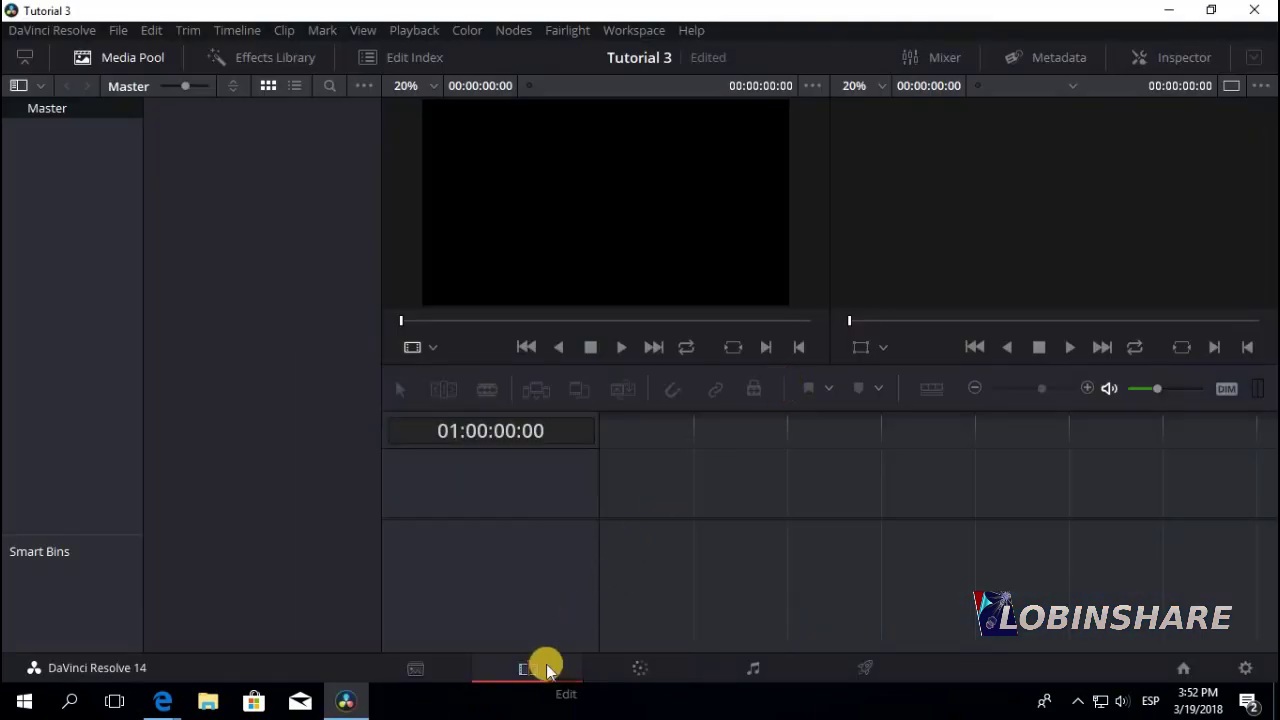
- Import the images fondo3, moon-2 and PRETTY FACE from the Pictures folder into the project's media pool
left_click(424, 672)
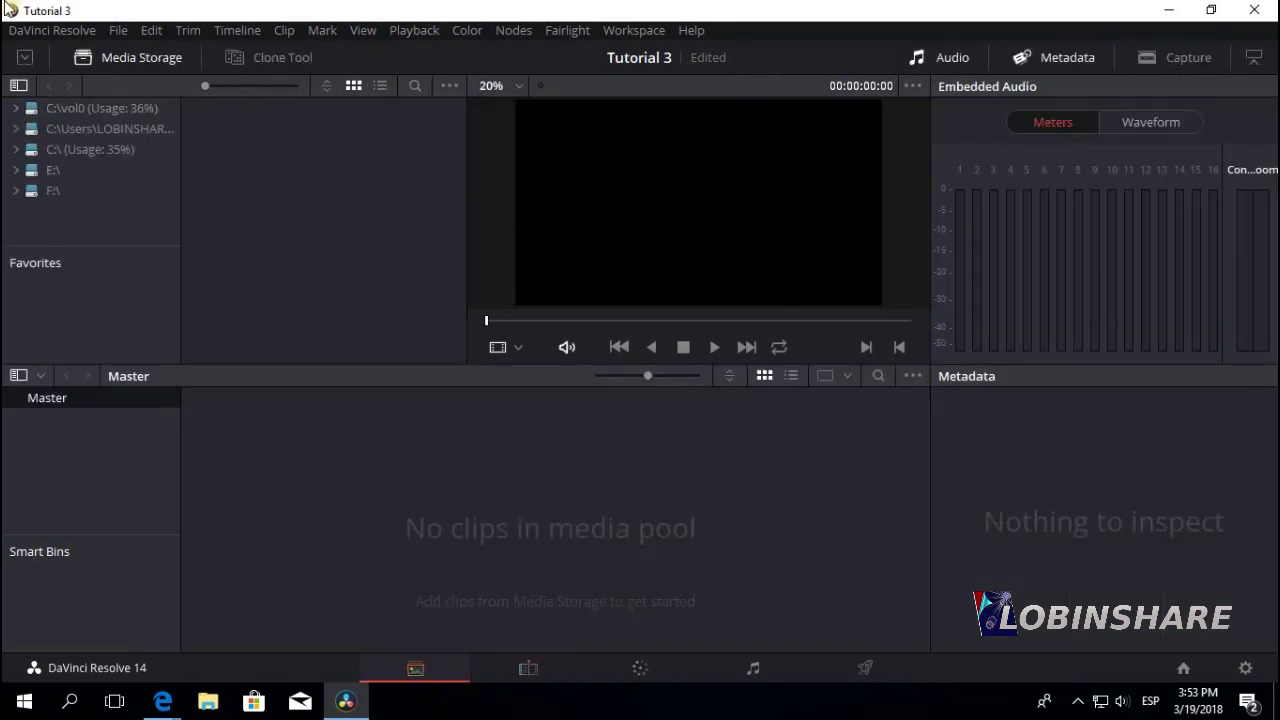
left_click(117, 30)
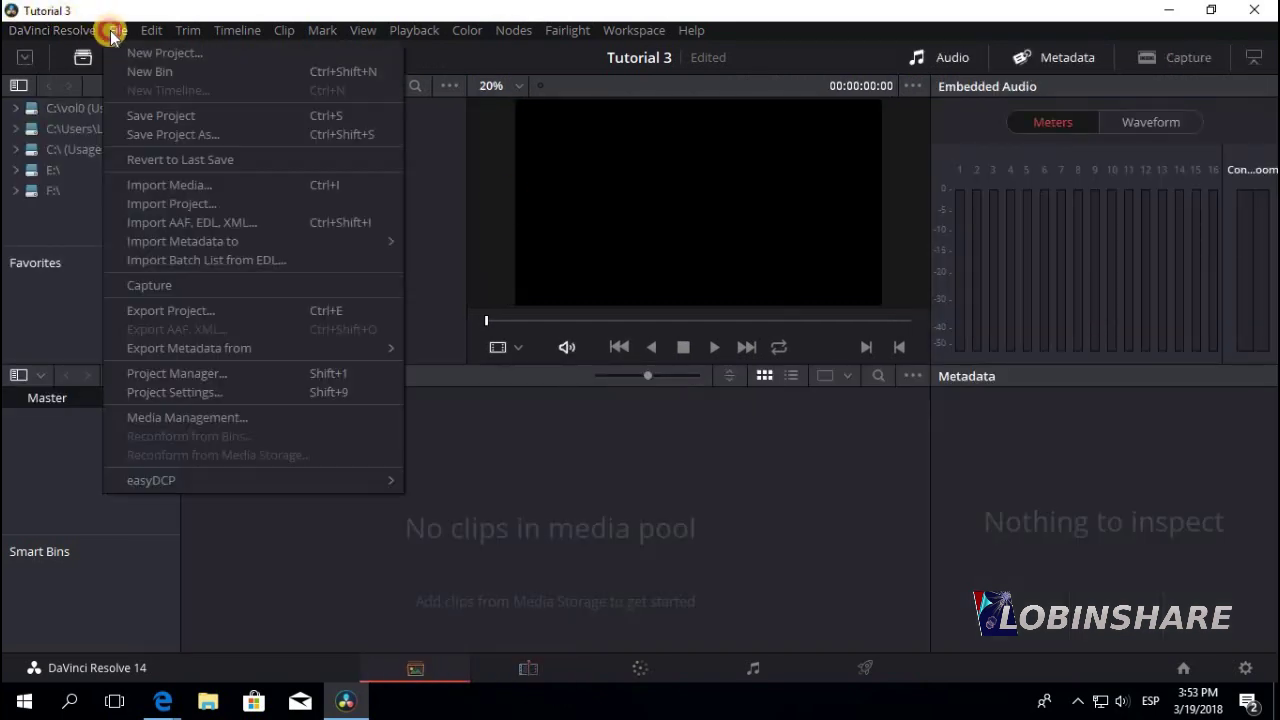
left_click(191, 184)
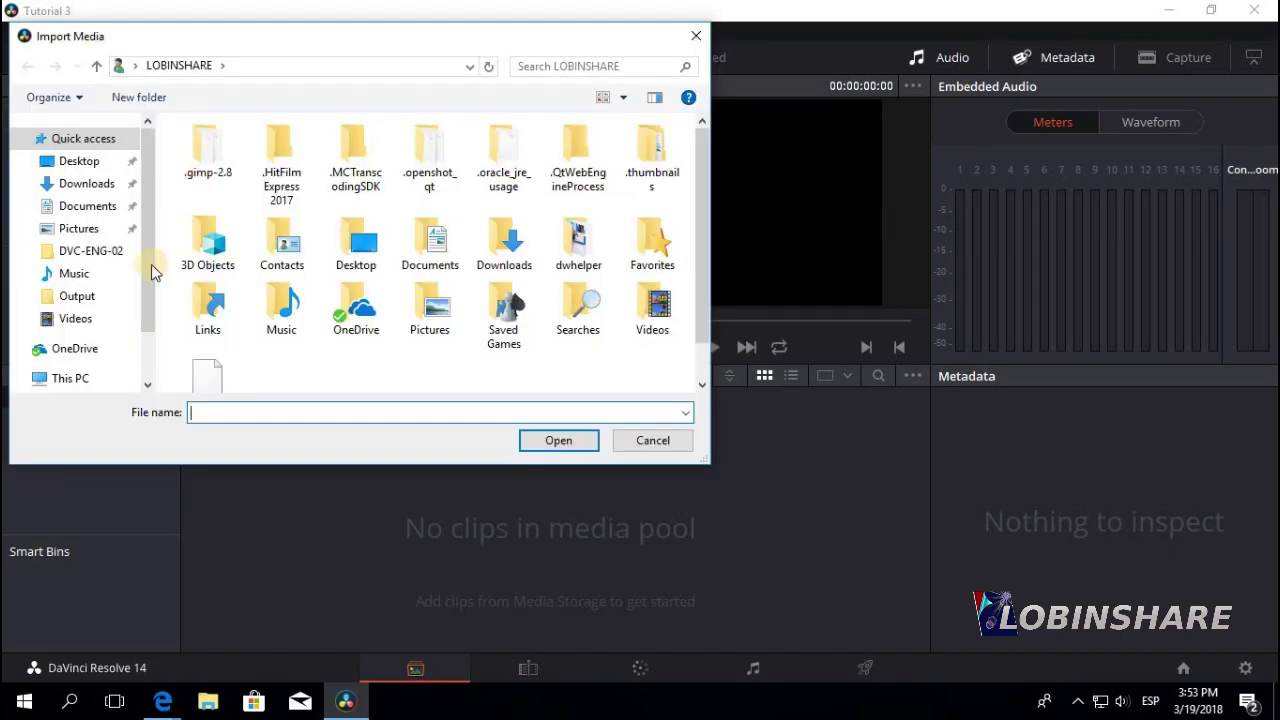
left_click(74, 386)
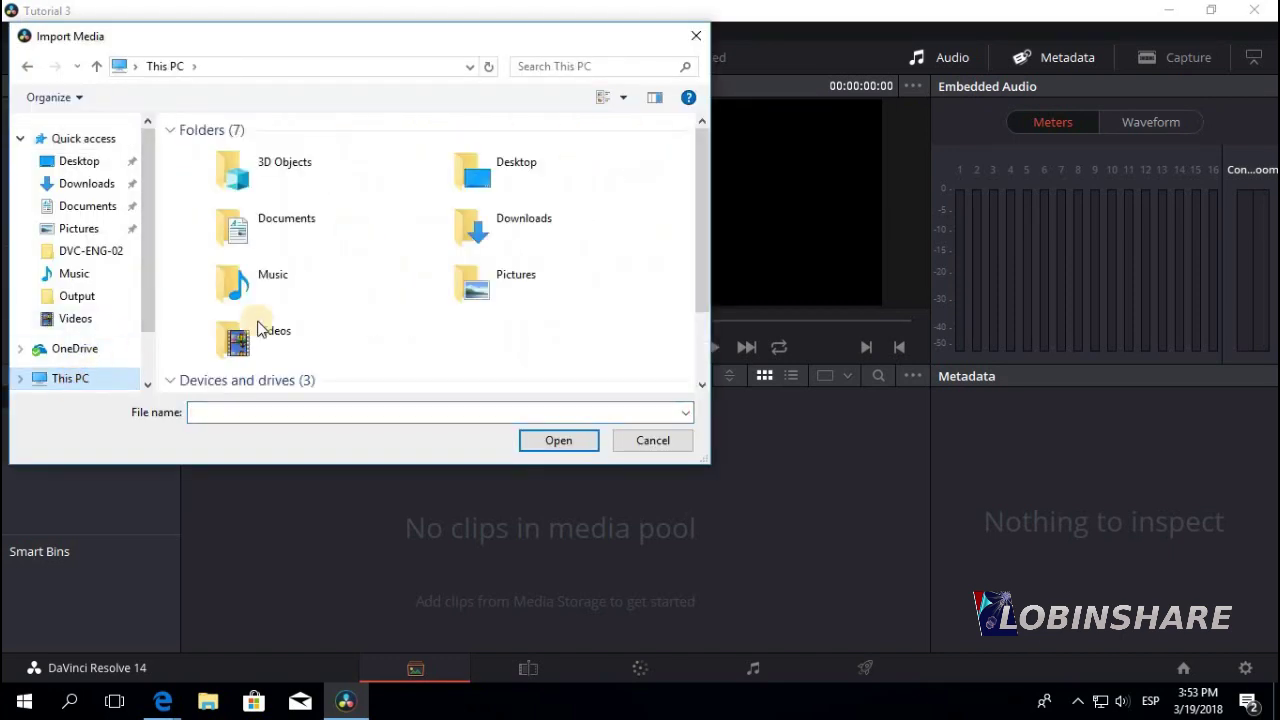
left_click(457, 284)
double_click(457, 284)
left_click(217, 219)
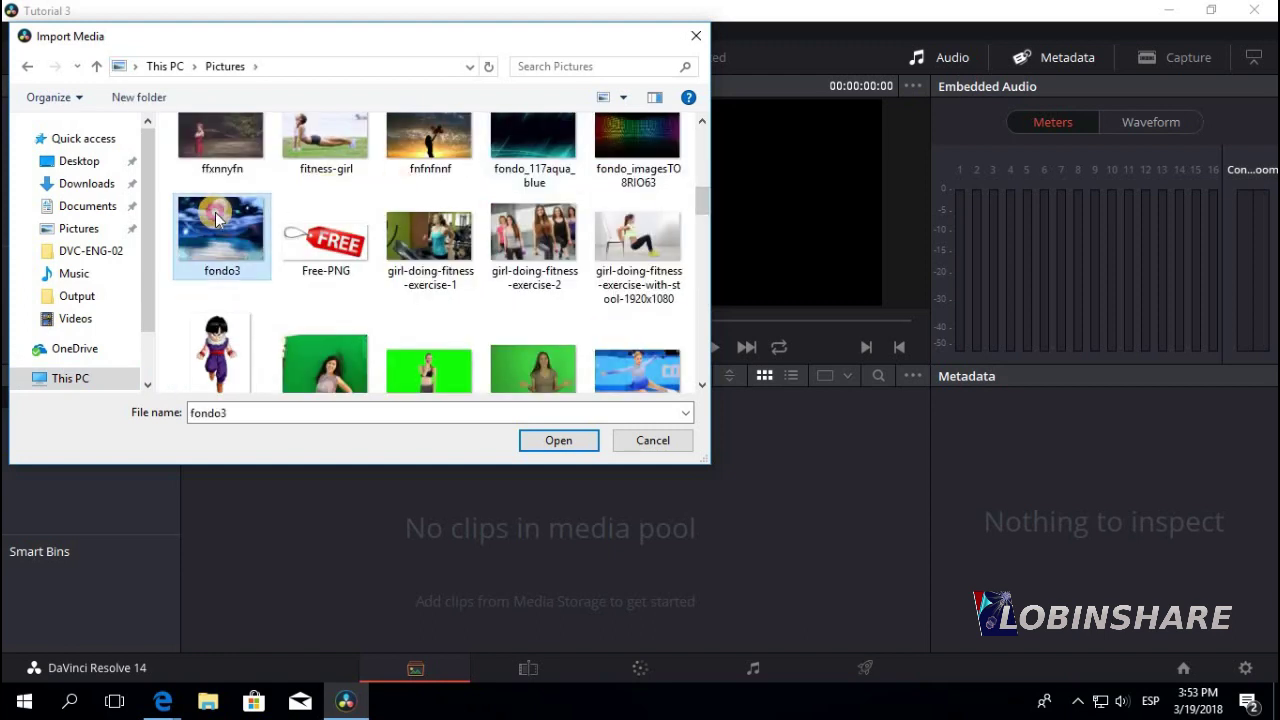
left_click_drag(703, 203, 703, 277)
left_click(557, 157, "ctrl")
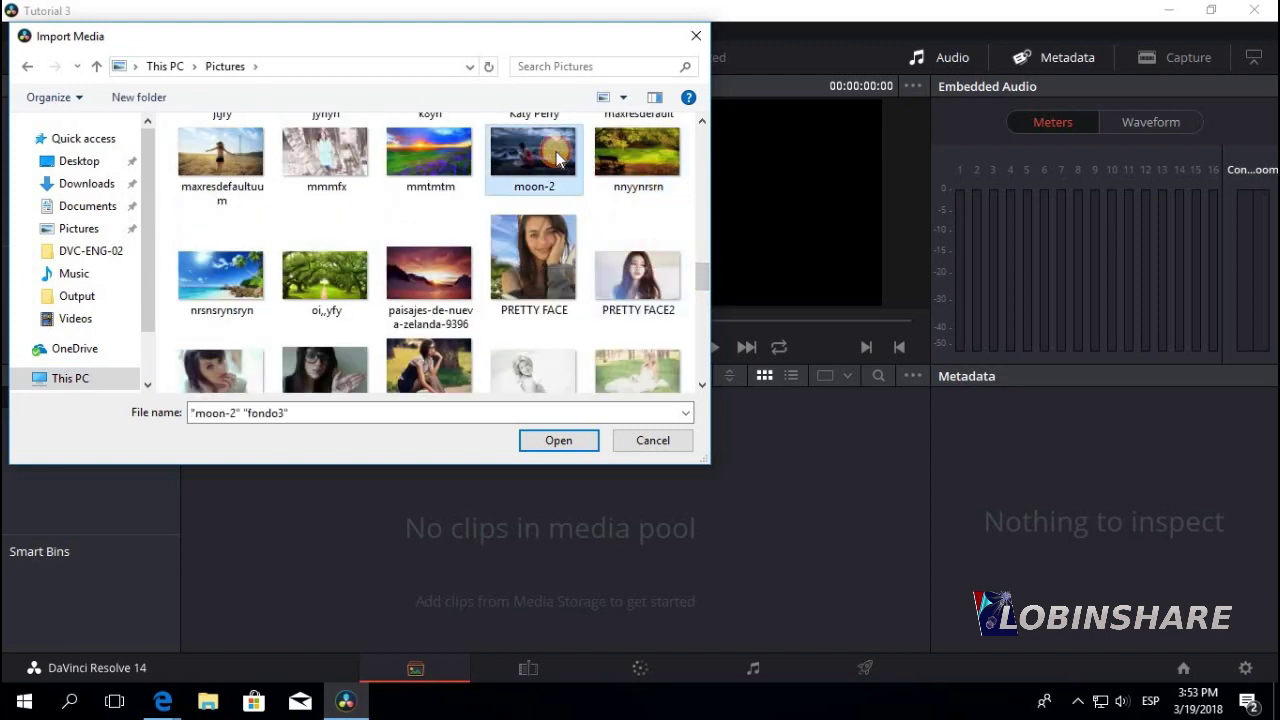
left_click(556, 260, "ctrl")
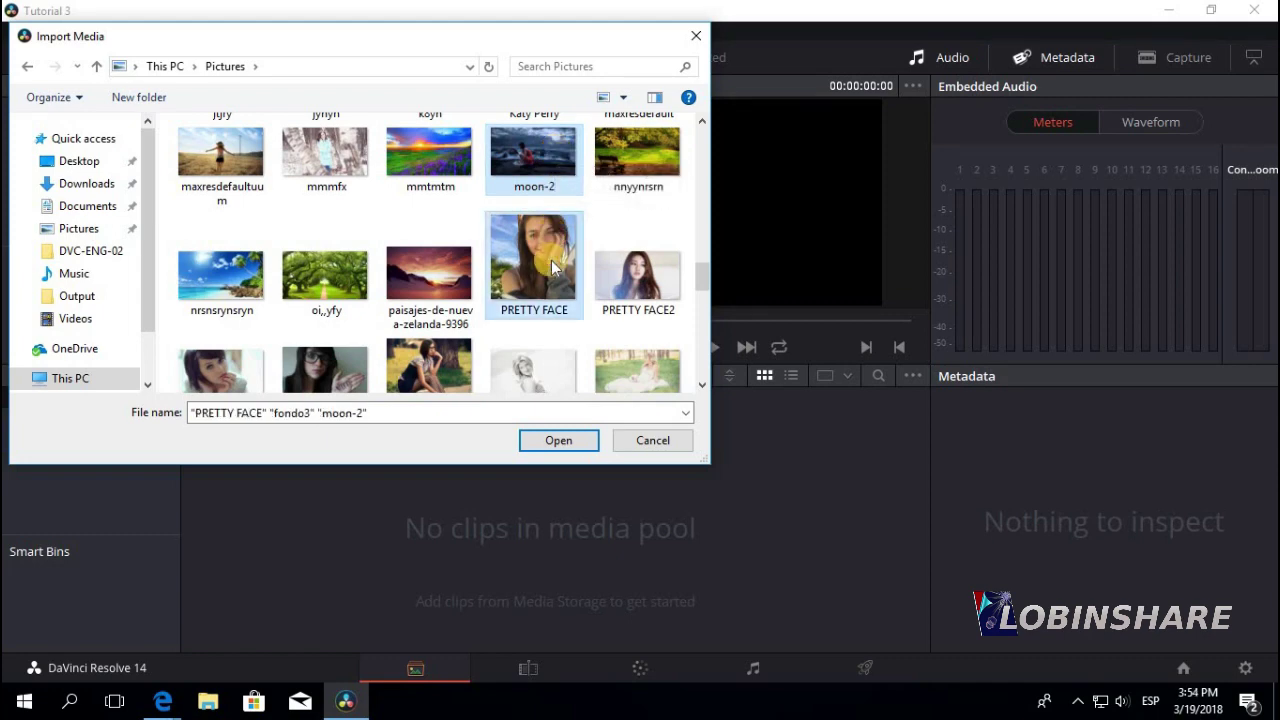
left_click(553, 443)
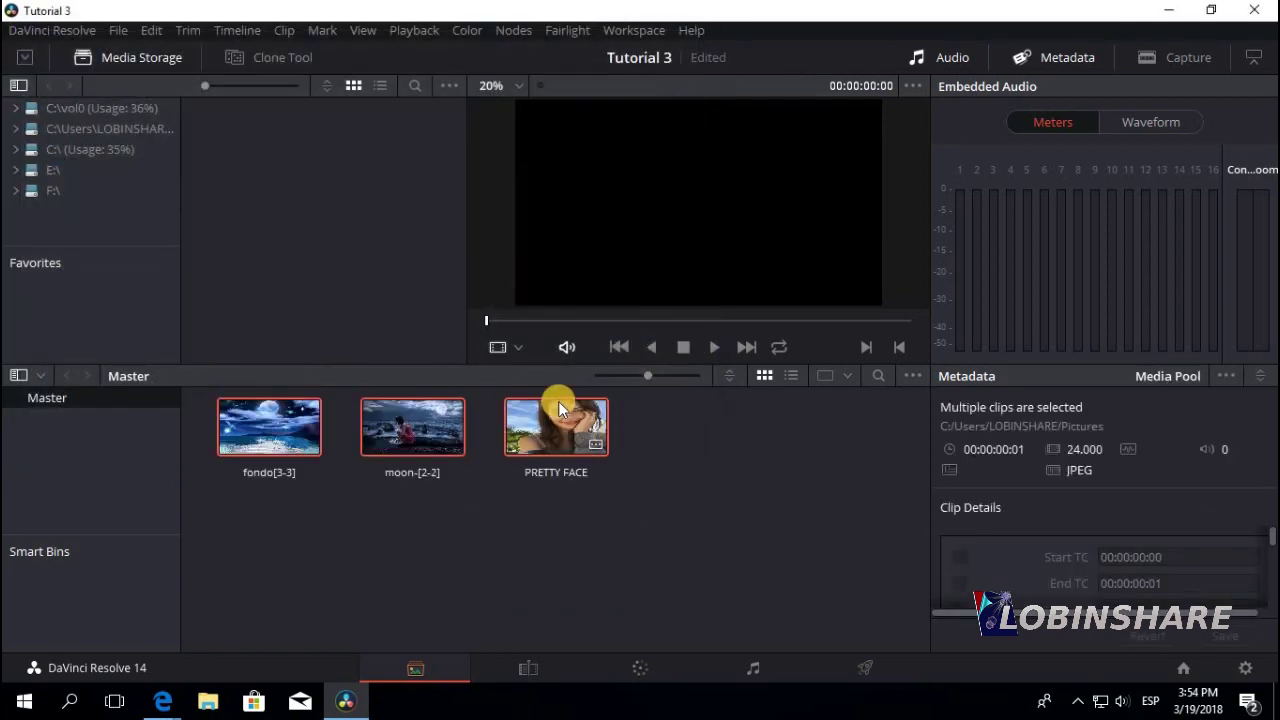
mouse_move(270, 452)
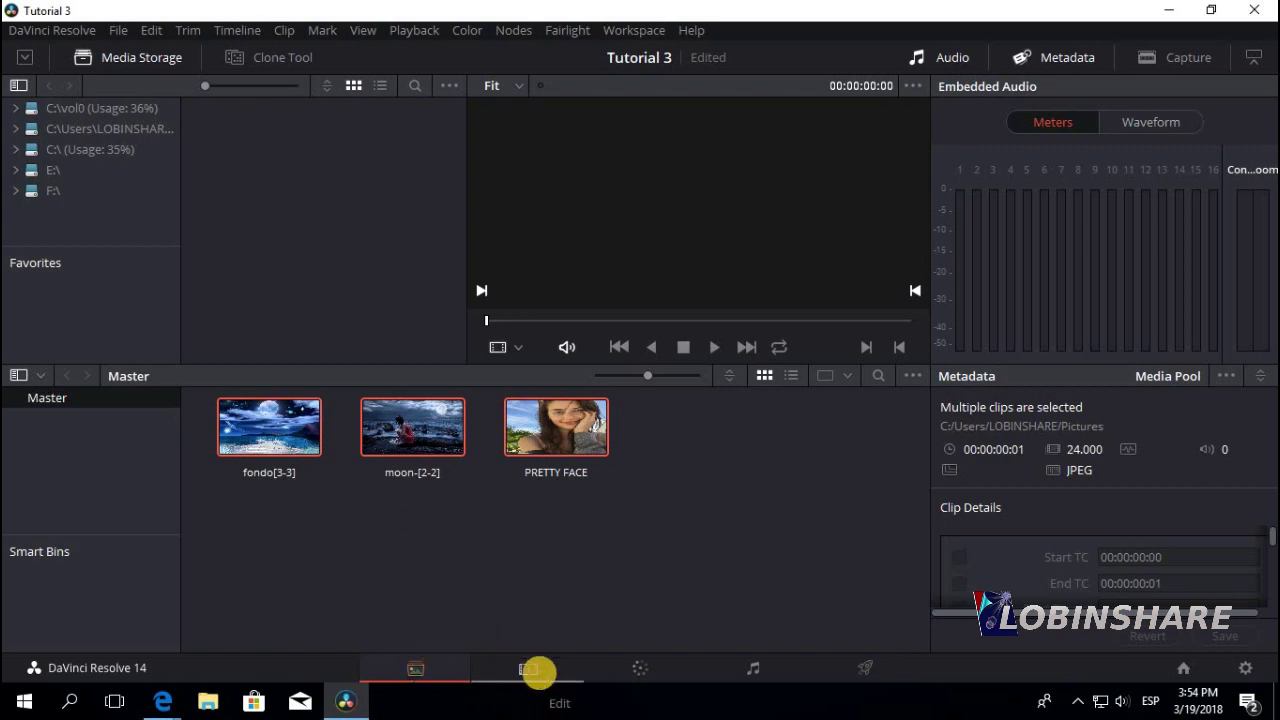
- Switch to the Edit page and place the moon-[2-2] image at the start of a new timeline
left_click(538, 672)
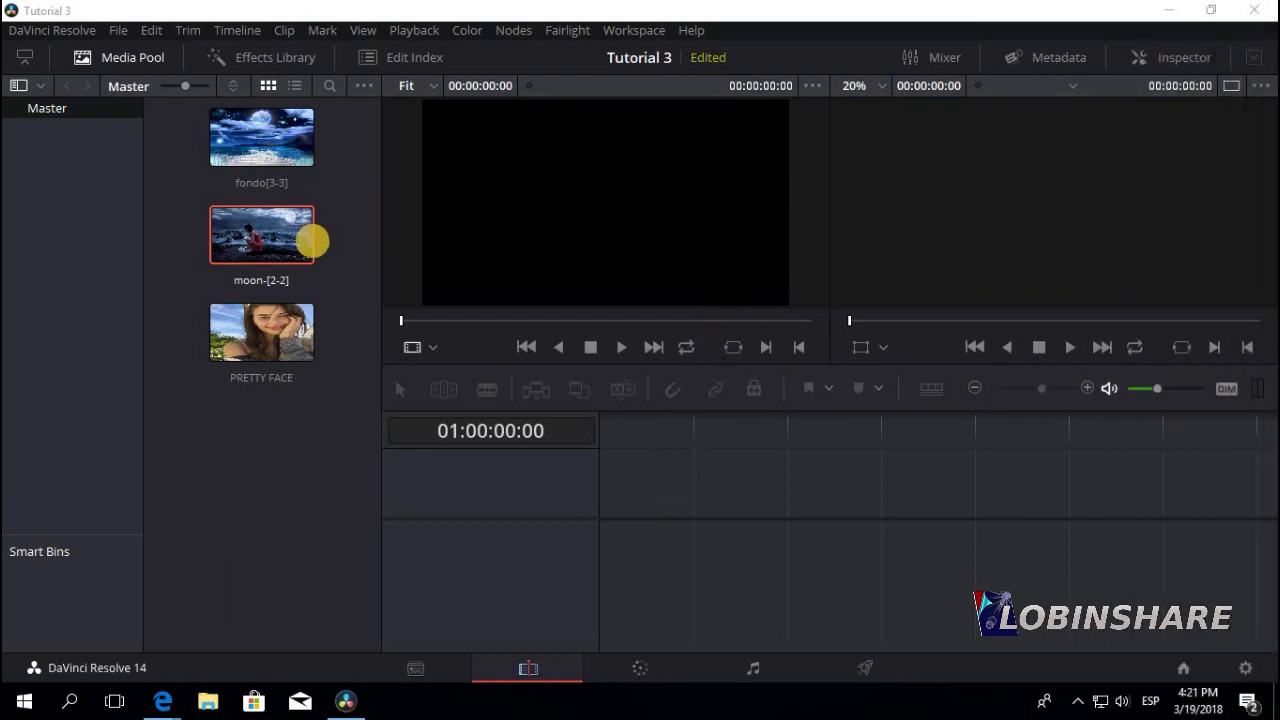
double_click(271, 234)
left_click_drag(265, 229, 599, 483)
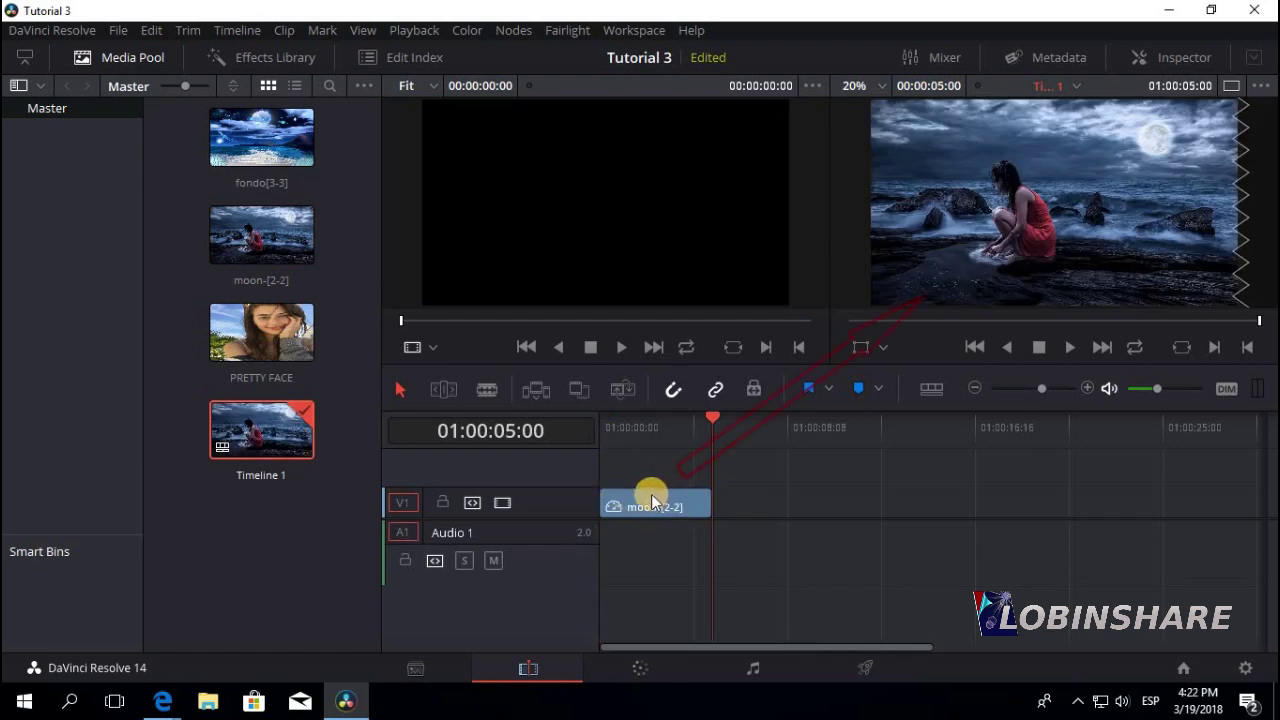
- Move the playhead inside the moon-[2-2] clip, set the viewer overlay to Crop and select the clip
left_click(641, 426)
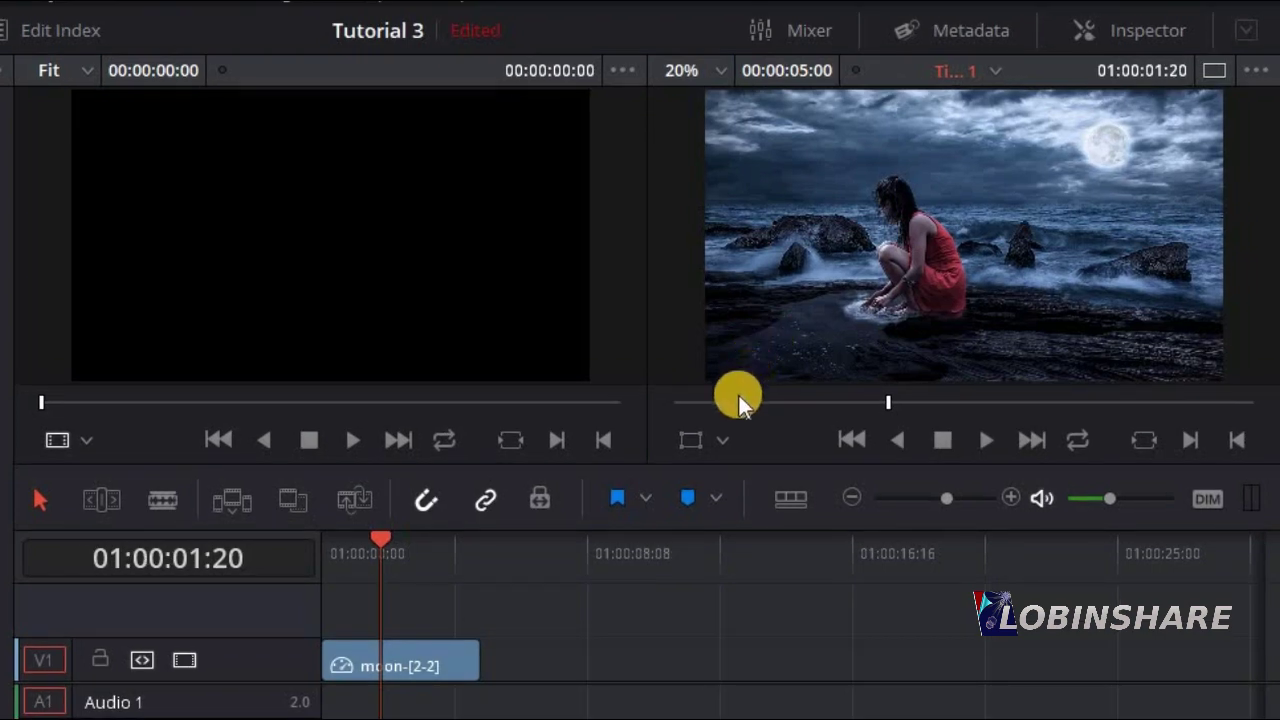
left_click(725, 440)
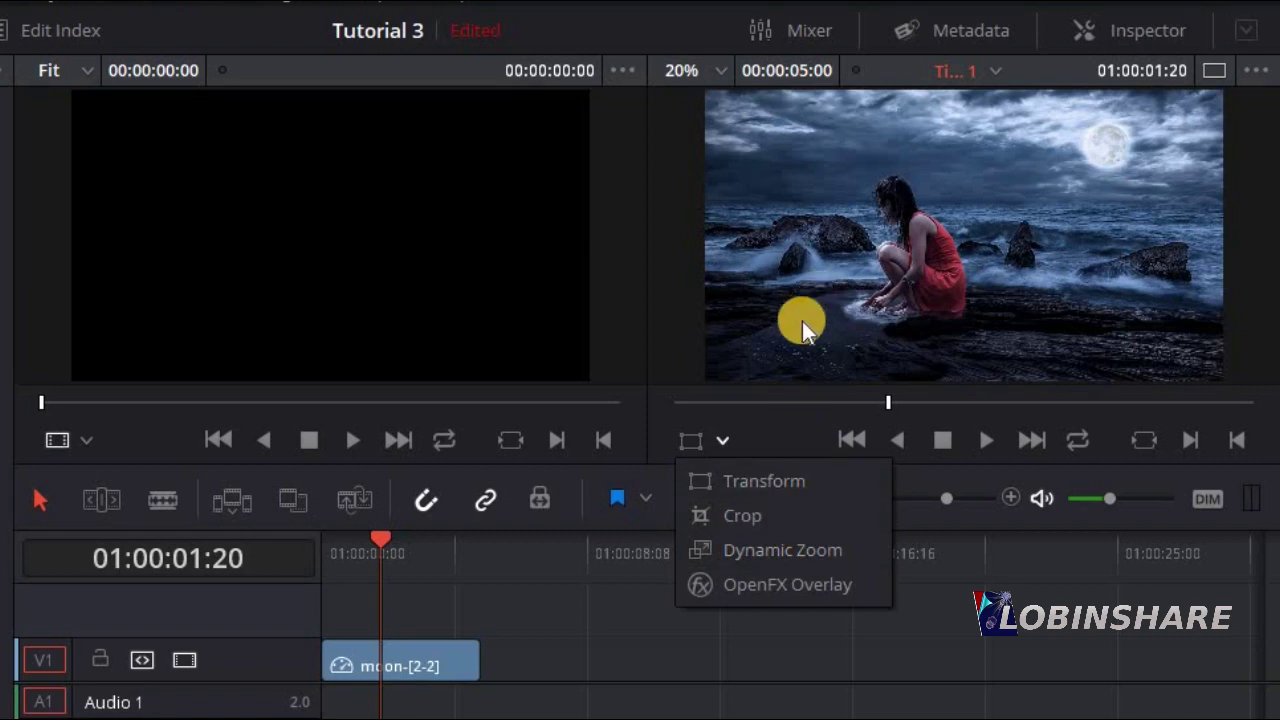
left_click(780, 515)
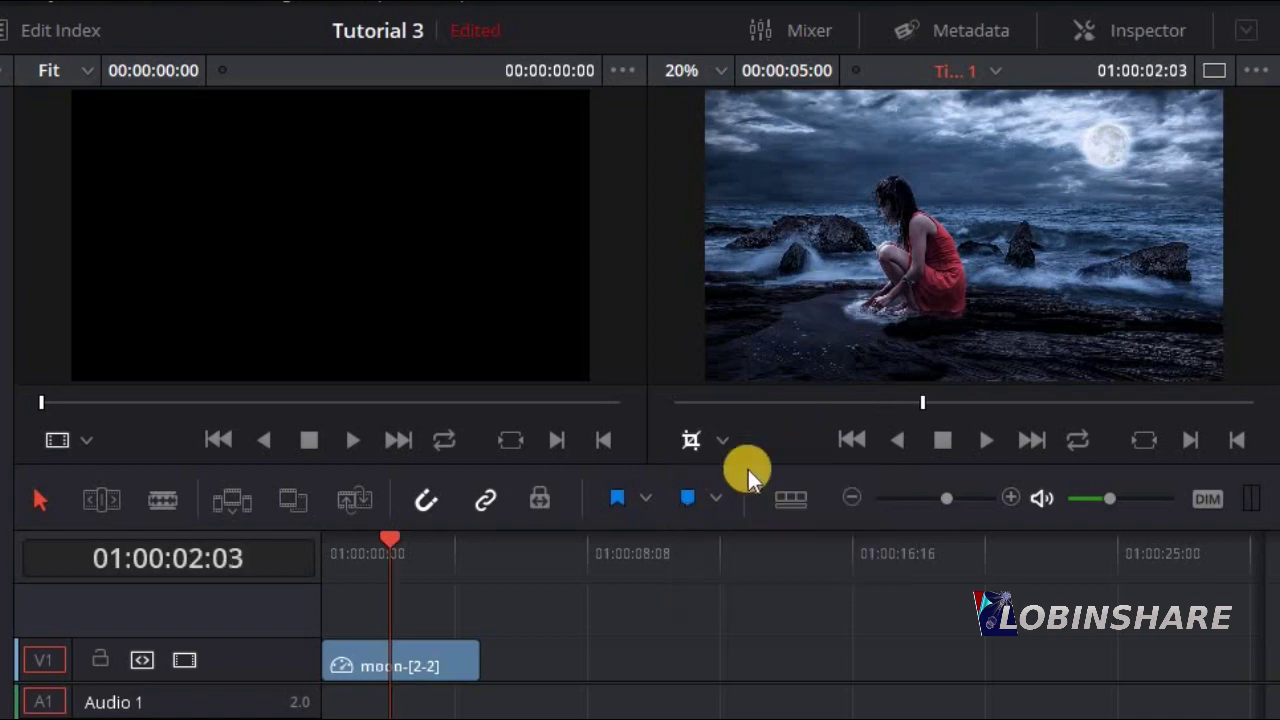
left_click(432, 663)
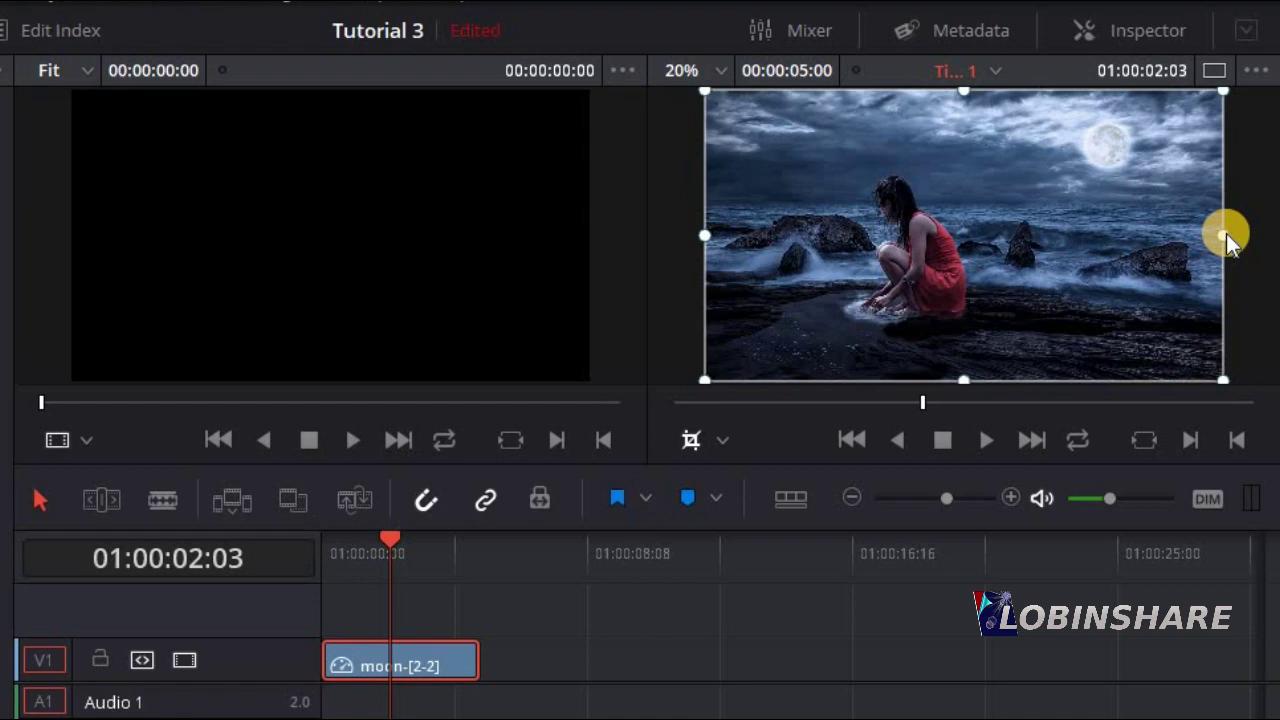
left_click_drag(1224, 236, 1243, 83)
left_click_drag(1075, 110, 1008, 265)
left_click(721, 440)
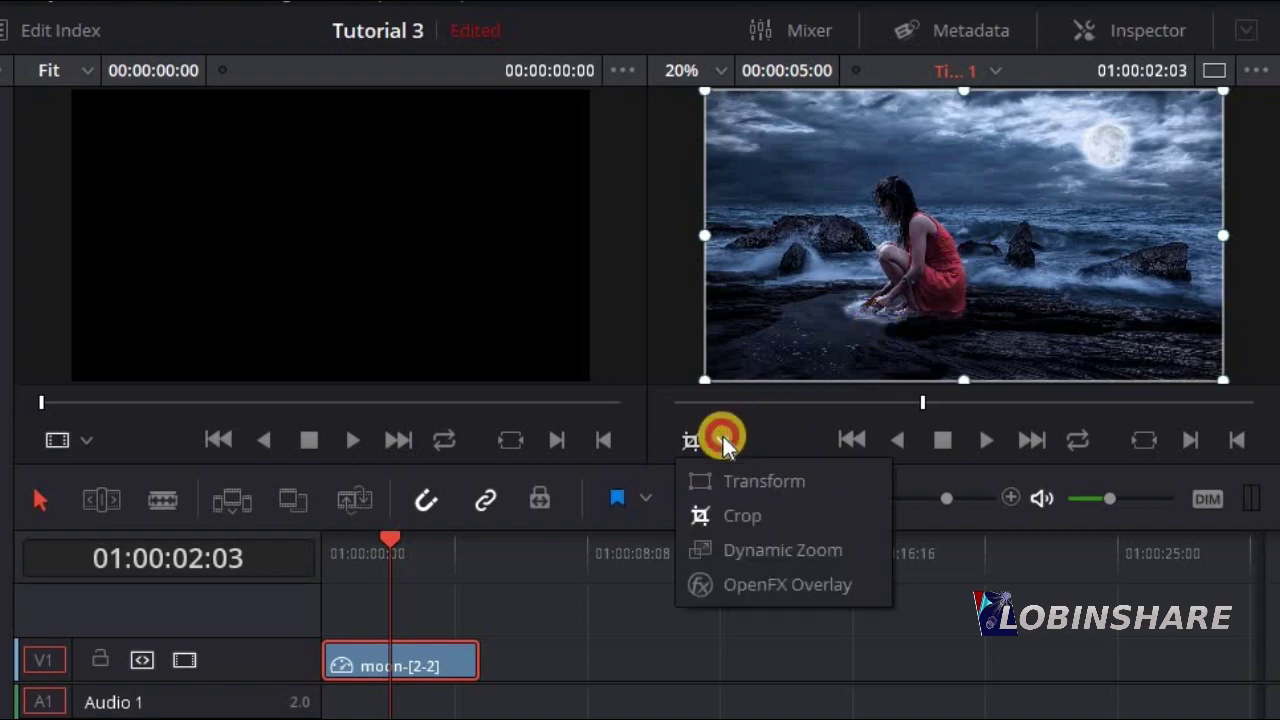
left_click(740, 516)
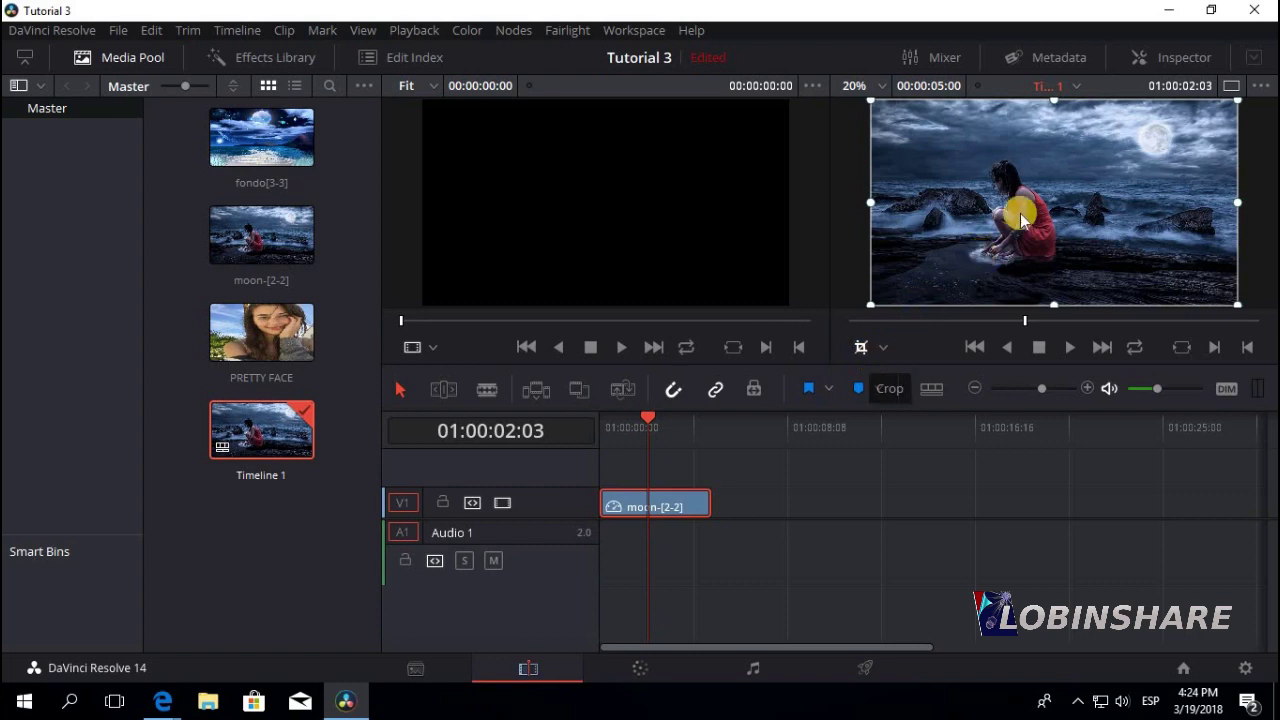
- Open the Inspector for the moon-[2-2] clip and bring its Cropping settings into view
left_click(1187, 60)
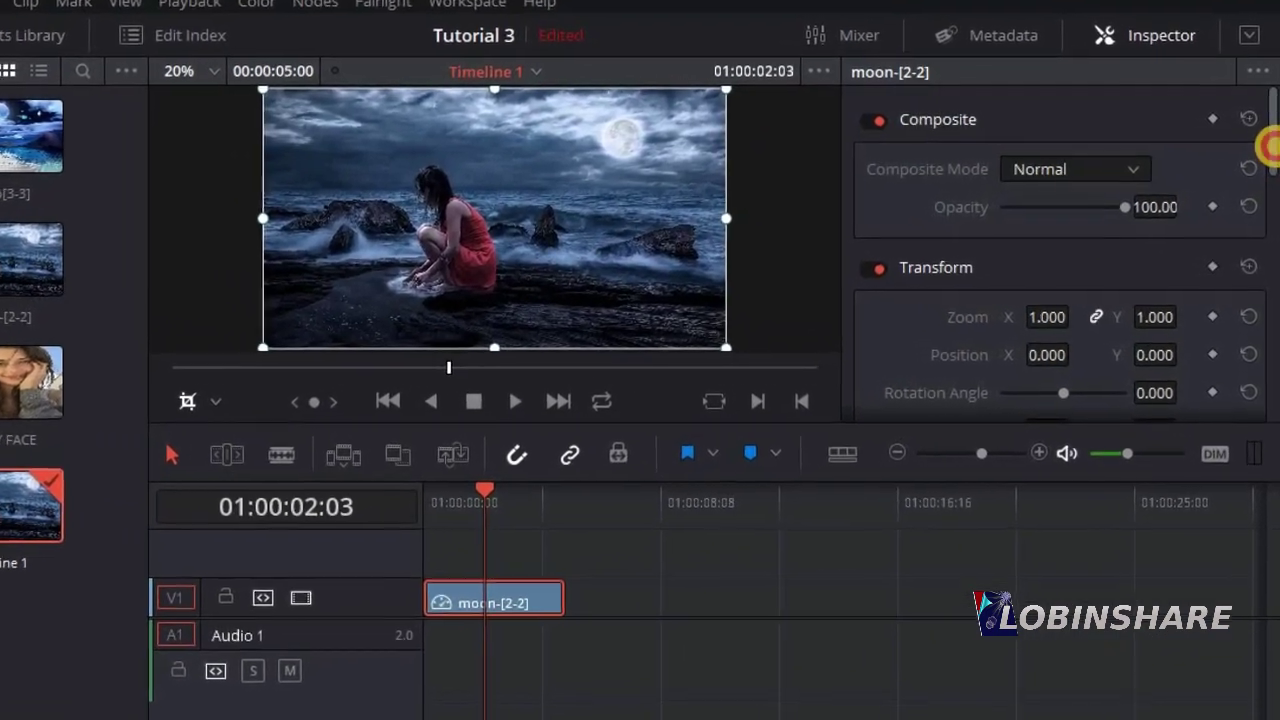
scroll(1272, 163, "down", 1)
left_click_drag(1268, 162, 1268, 110)
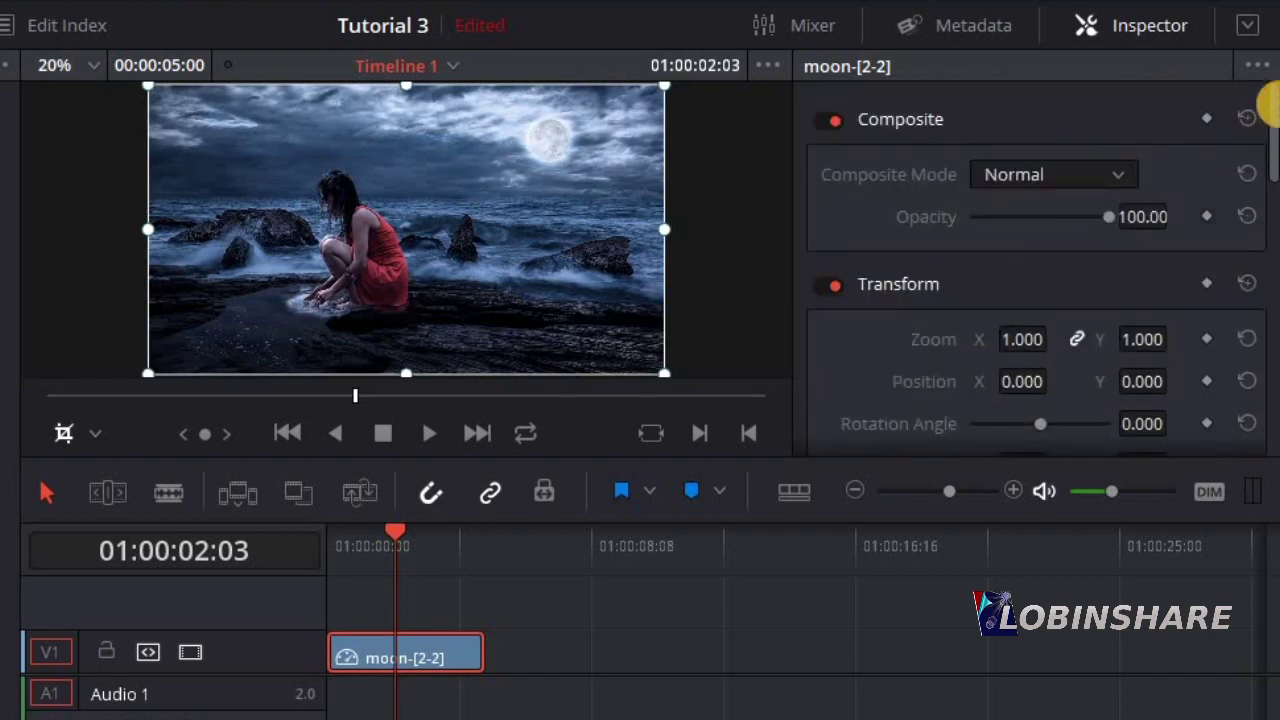
left_click(96, 434)
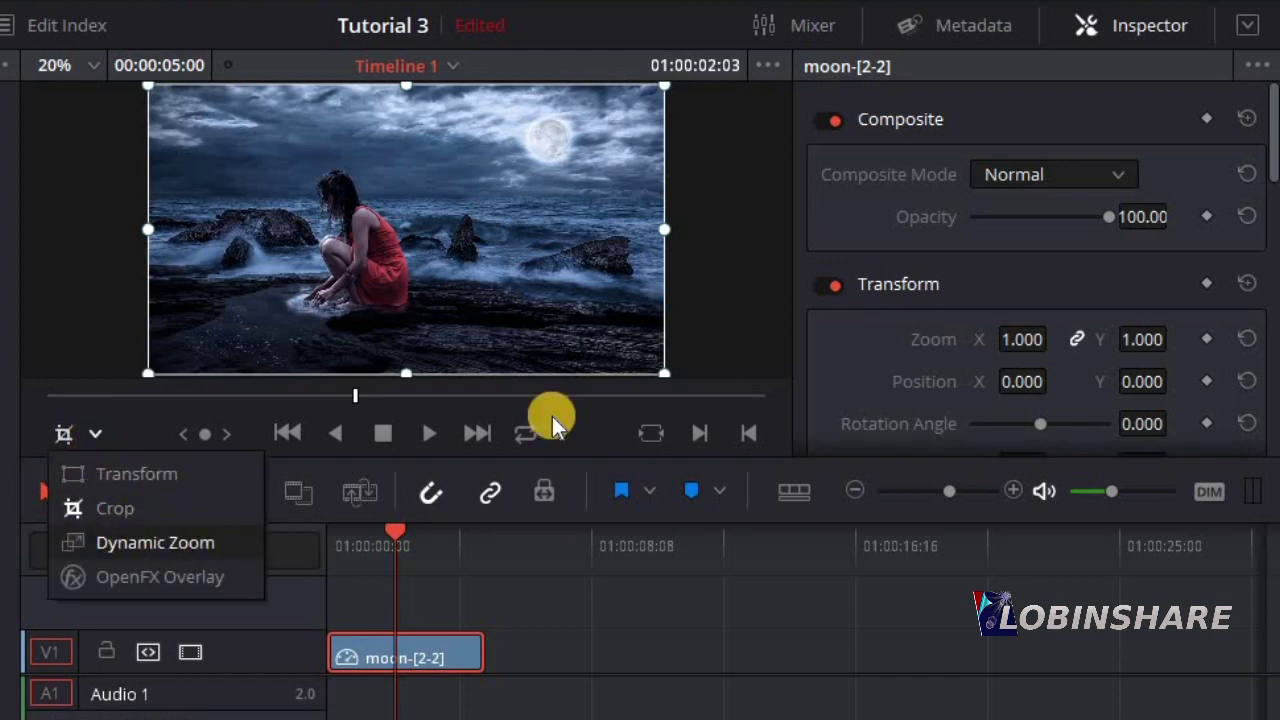
left_click(1257, 120)
scroll(1257, 120, "down", 1)
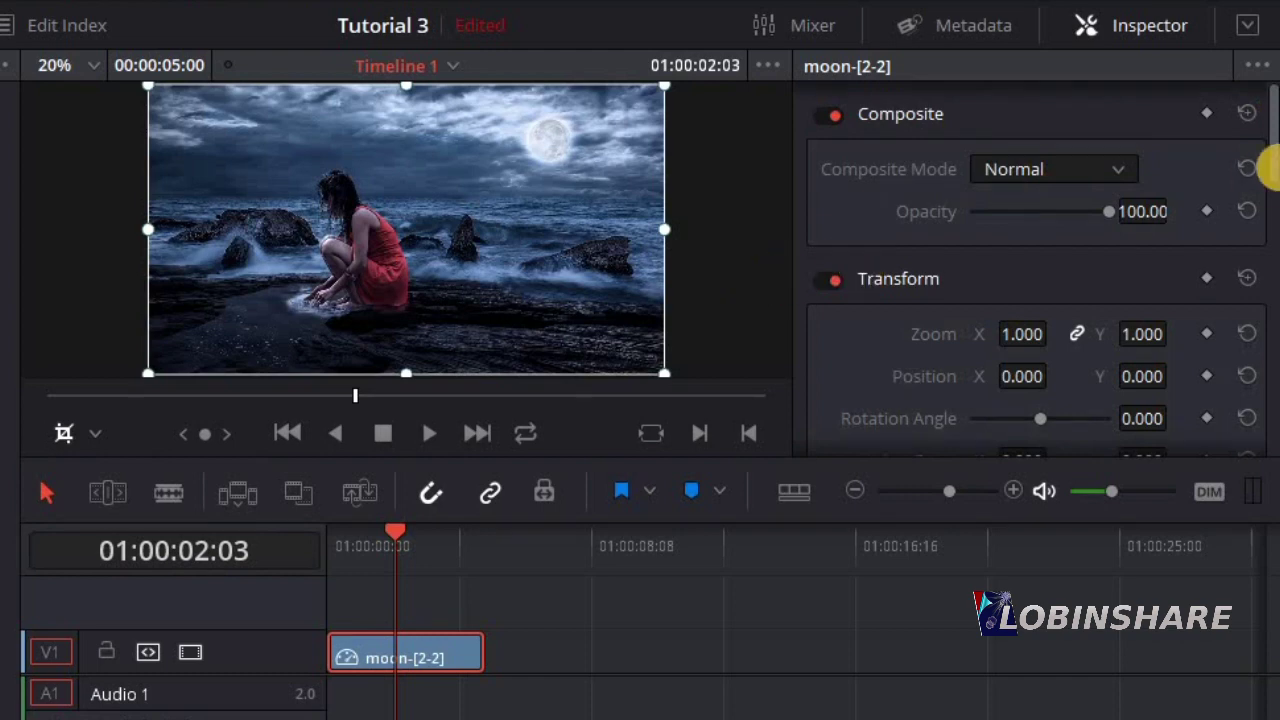
left_click_drag(1270, 150, 1268, 195)
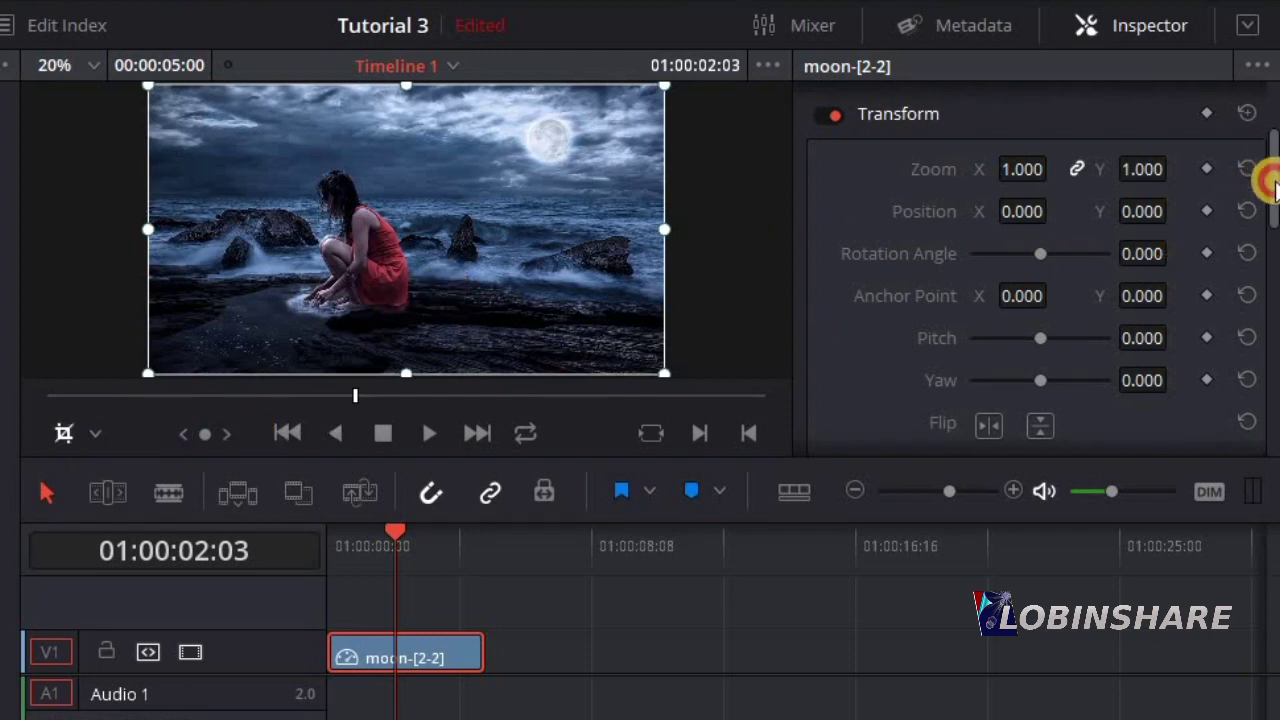
left_click_drag(1270, 183, 1265, 252)
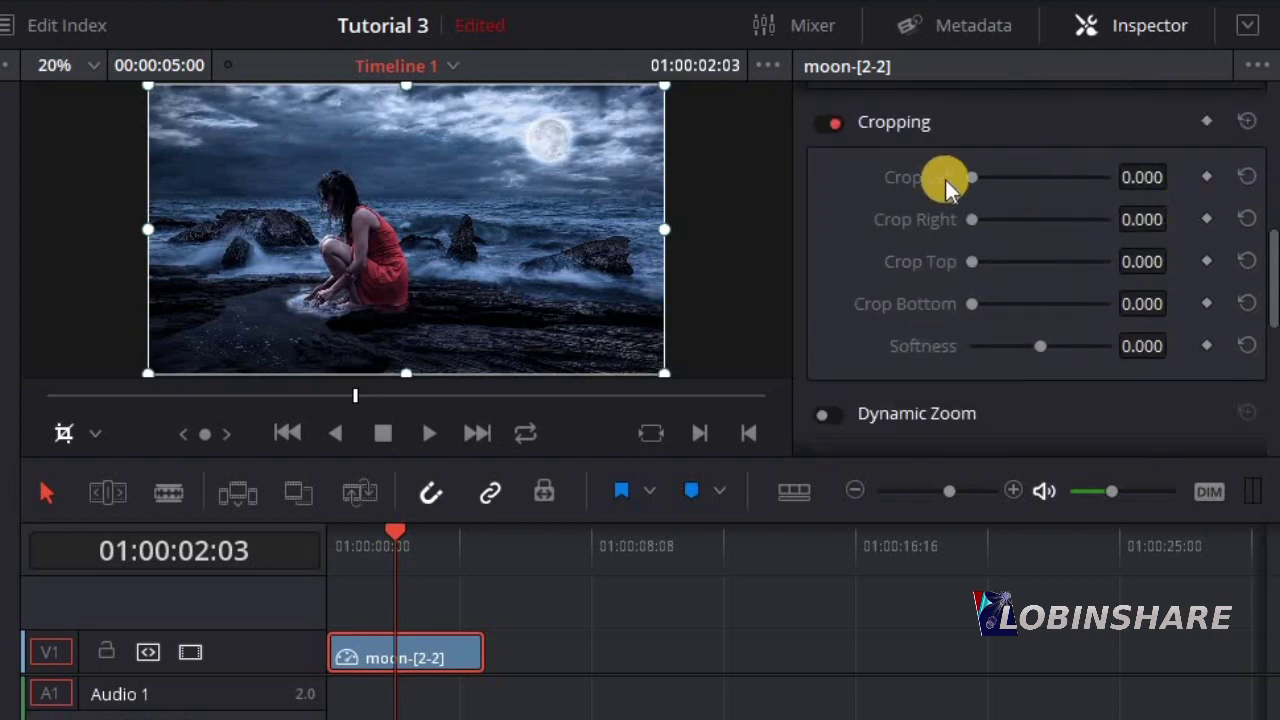
- Crop the moon-[2-2] clip on all four sides, with about 92 off the left, 204 off the right and 31 off the top
left_click_drag(970, 177, 1015, 258)
left_click_drag(978, 263, 985, 310)
left_click_drag(973, 262, 980, 182)
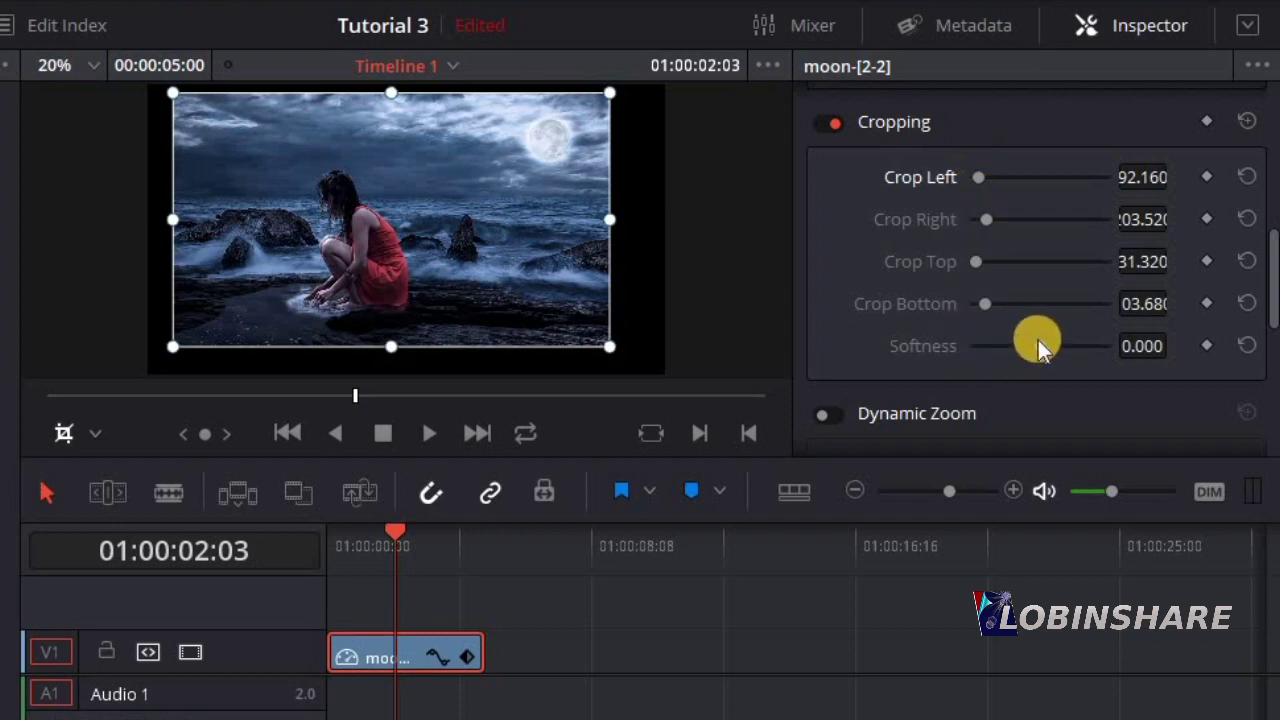
- Try a crop Softness of -3.850 on the moon-[2-2] clip and return Softness to 0
left_click_drag(1040, 346, 1040, 372)
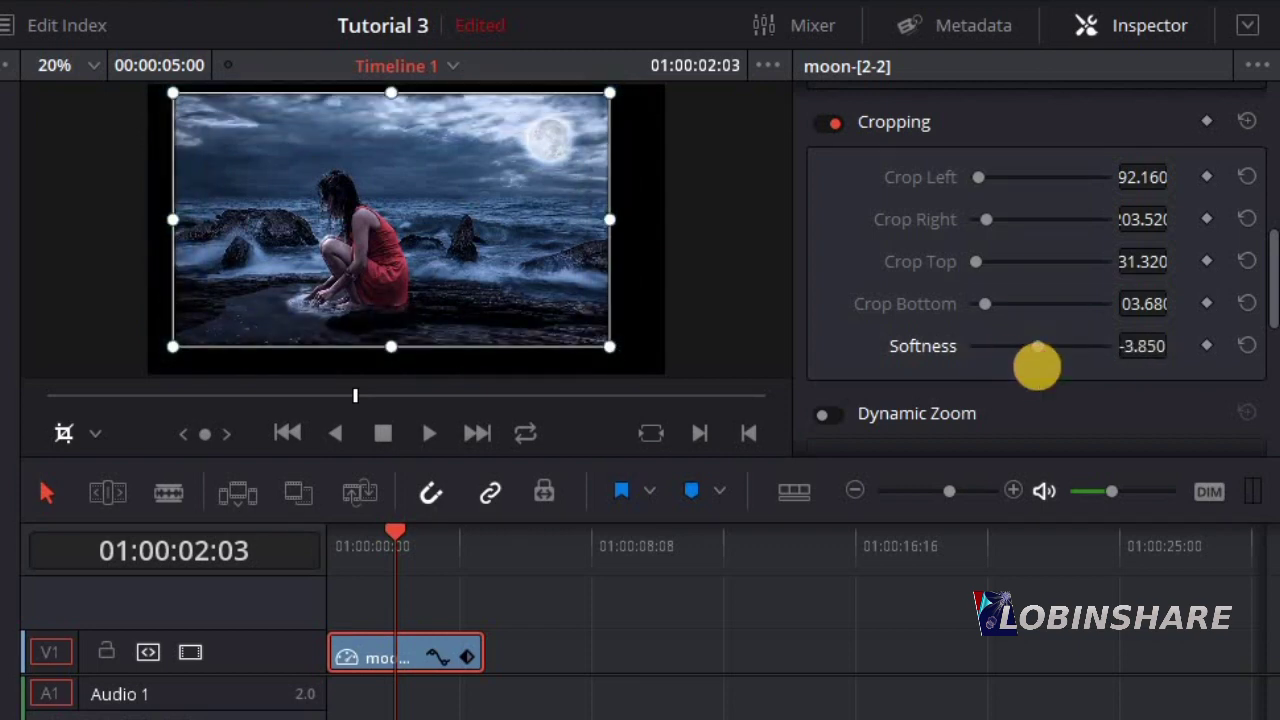
left_click(1135, 347)
type("0")
key("Return")
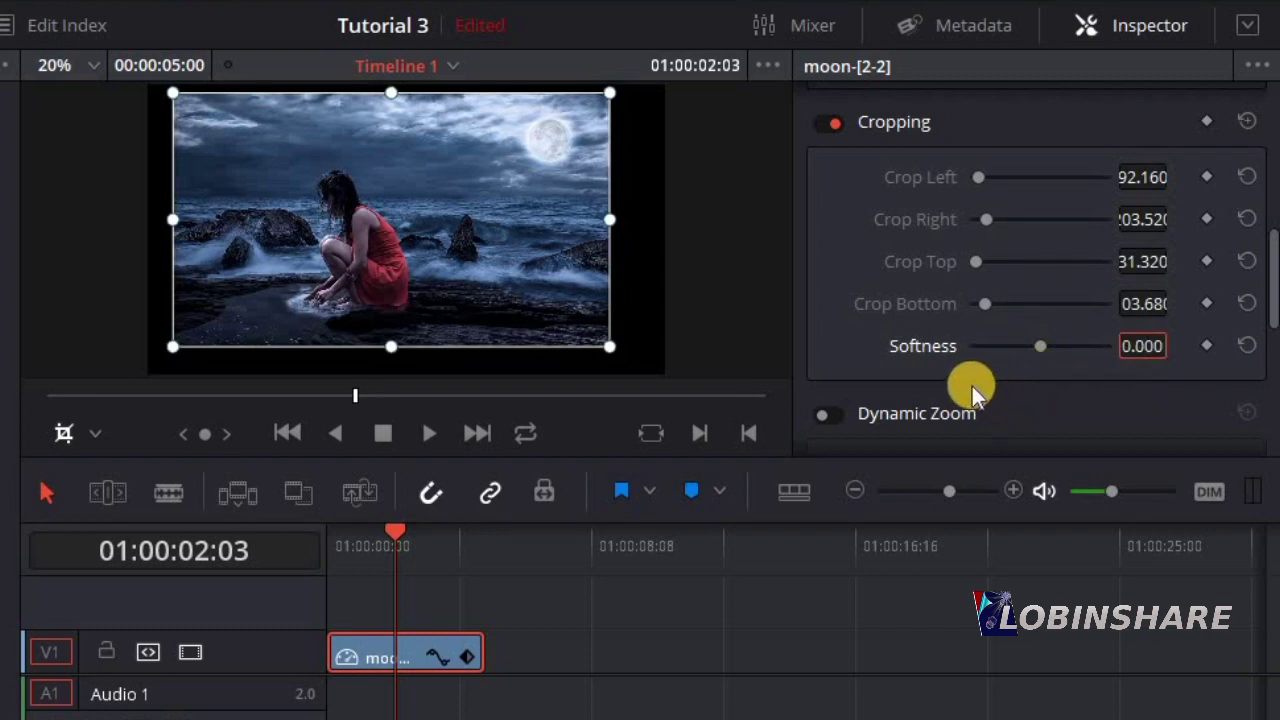
- Try a Crop Top of about 311 on the moon-[2-2] clip and set Crop Top to 0
left_click_drag(986, 270, 1008, 270)
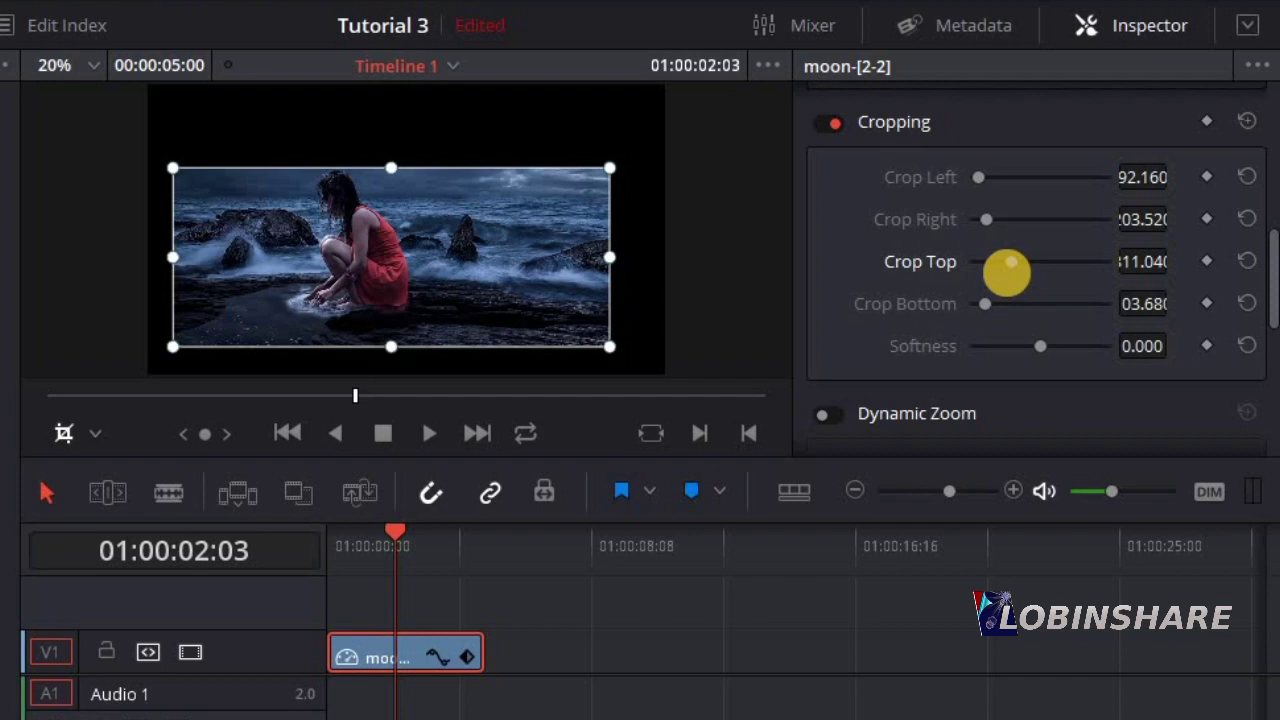
left_click(1125, 258)
type("0")
key("Return")
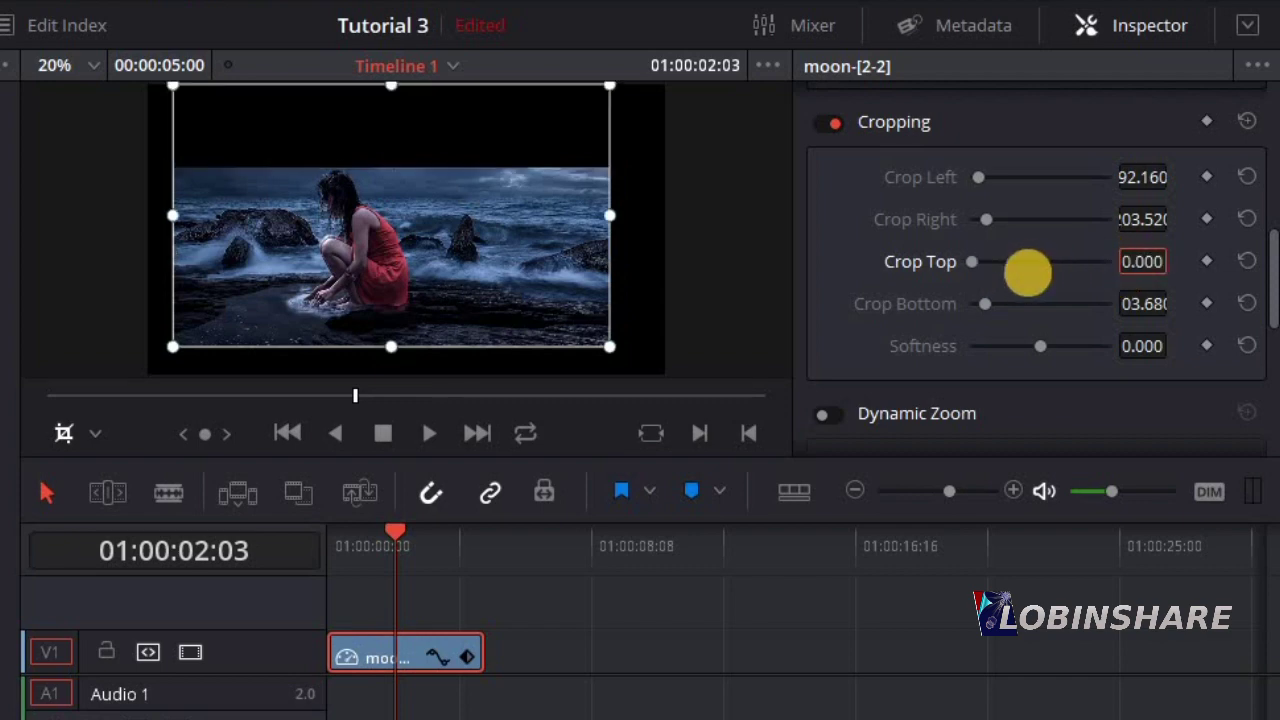
- Set Crop Left, Crop Right and Crop Bottom to 0 on the moon-[2-2] clip
left_click(1134, 170)
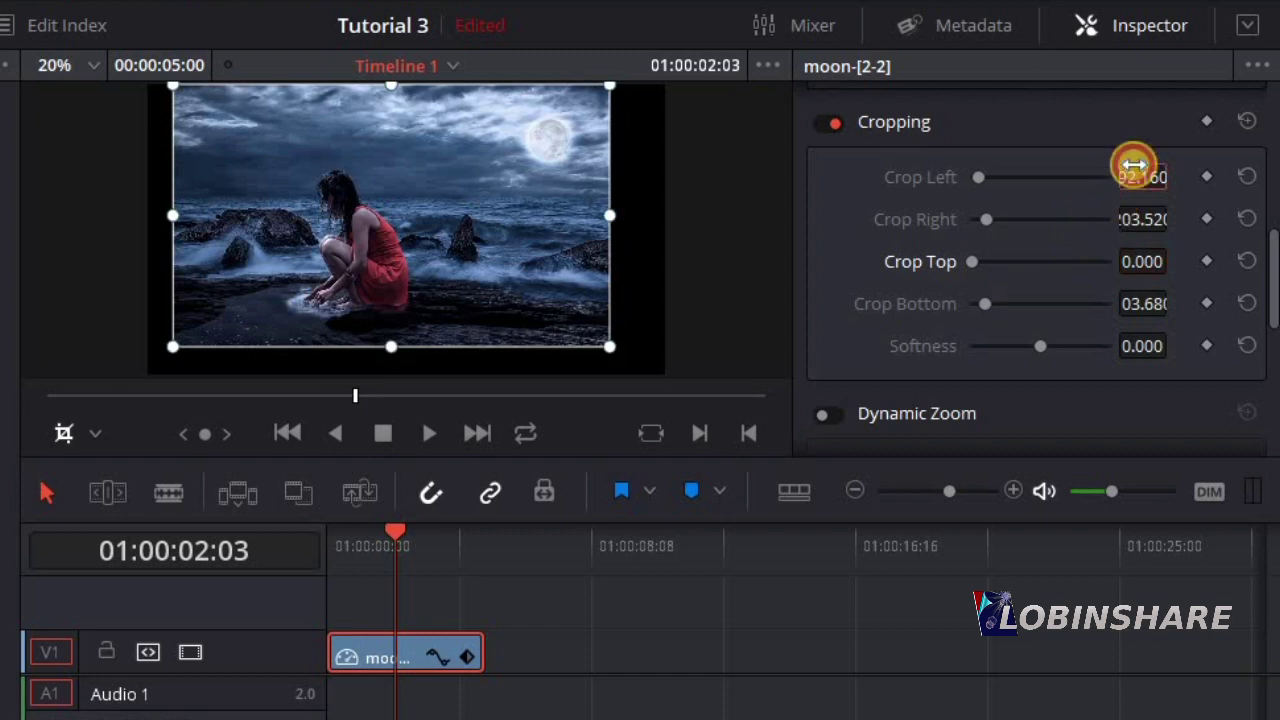
key("Return")
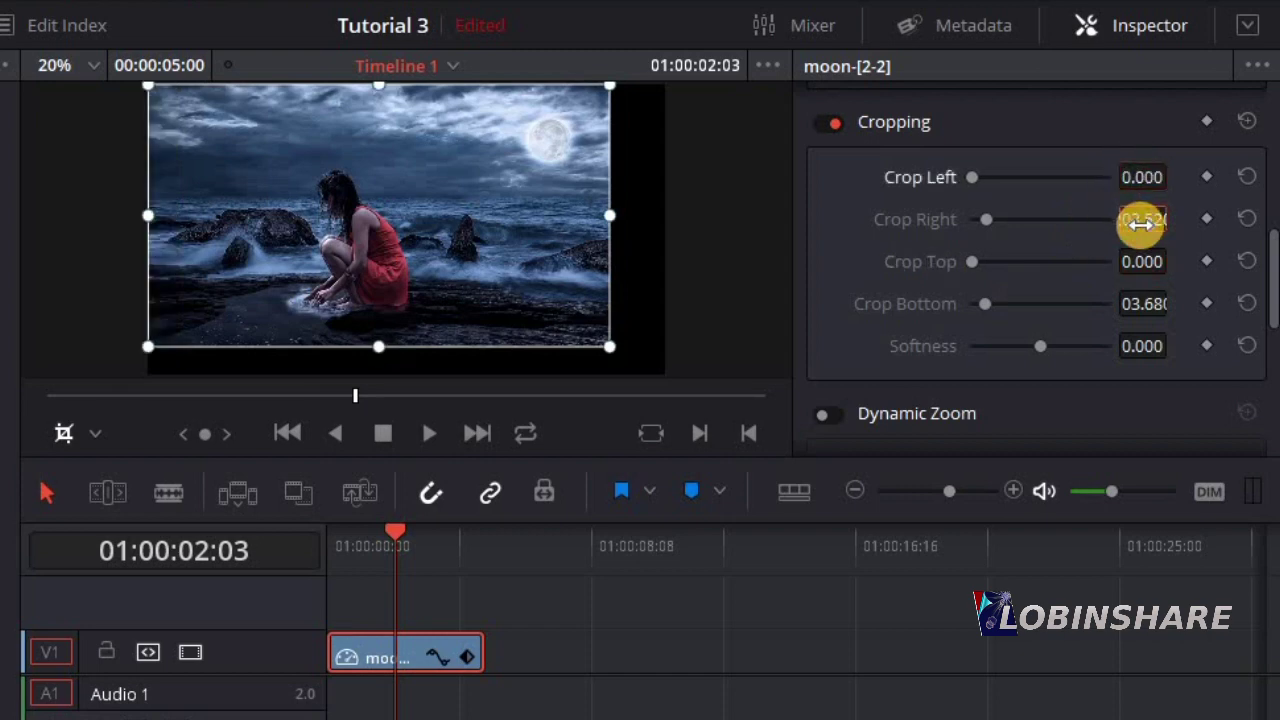
type("0")
key("Return")
left_click(1143, 303)
type("0")
key("Return")
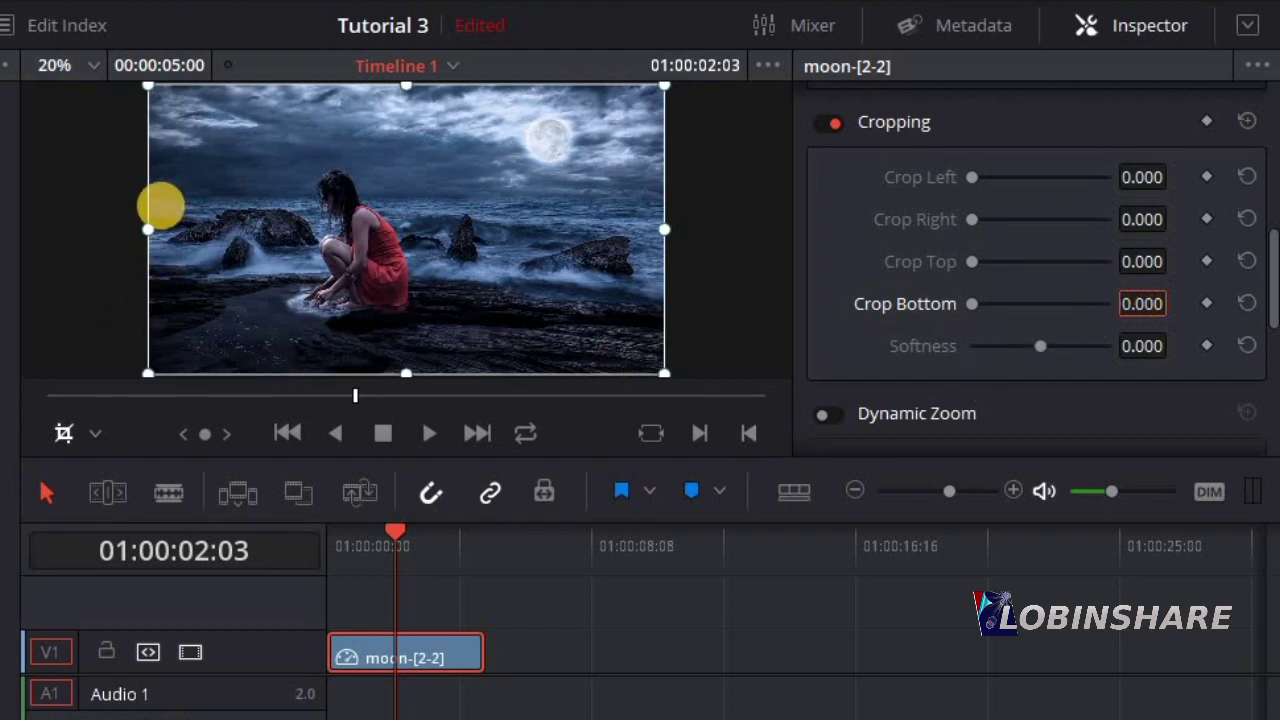
mouse_move(147, 229)
left_mouse_down()
mouse_move(206, 251)
mouse_move(140, 240)
left_mouse_up()
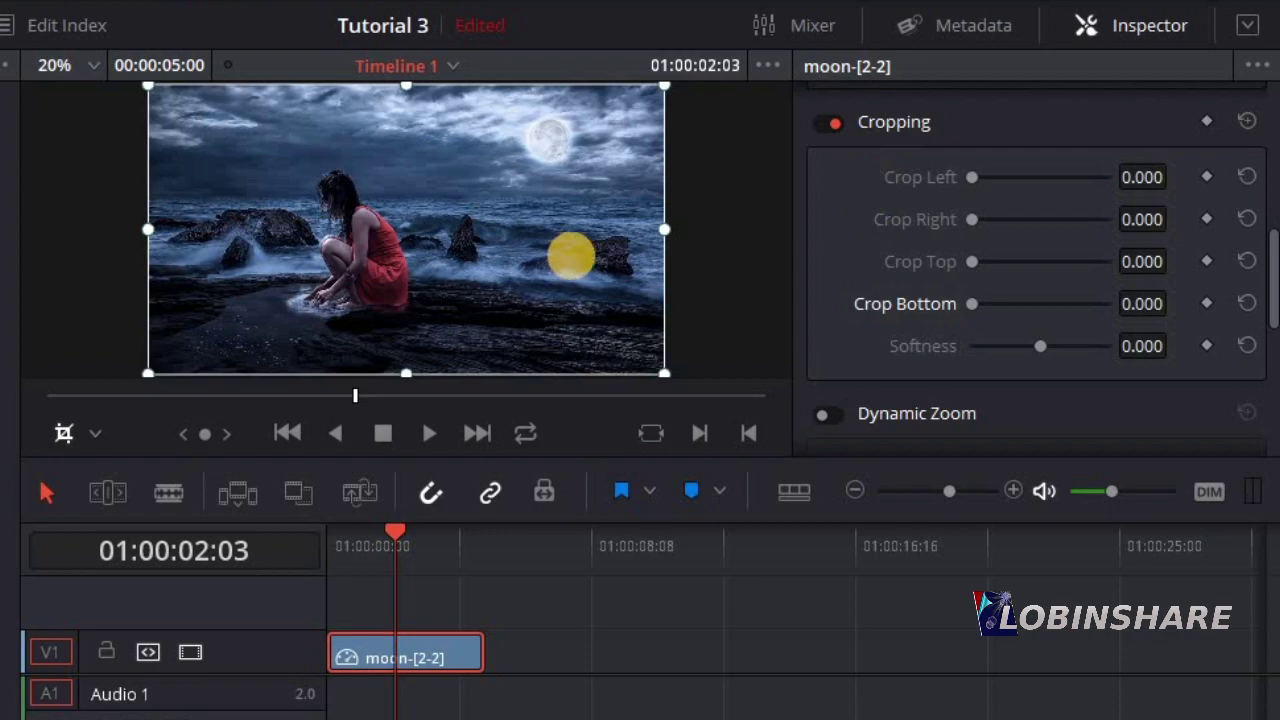
left_click(423, 652)
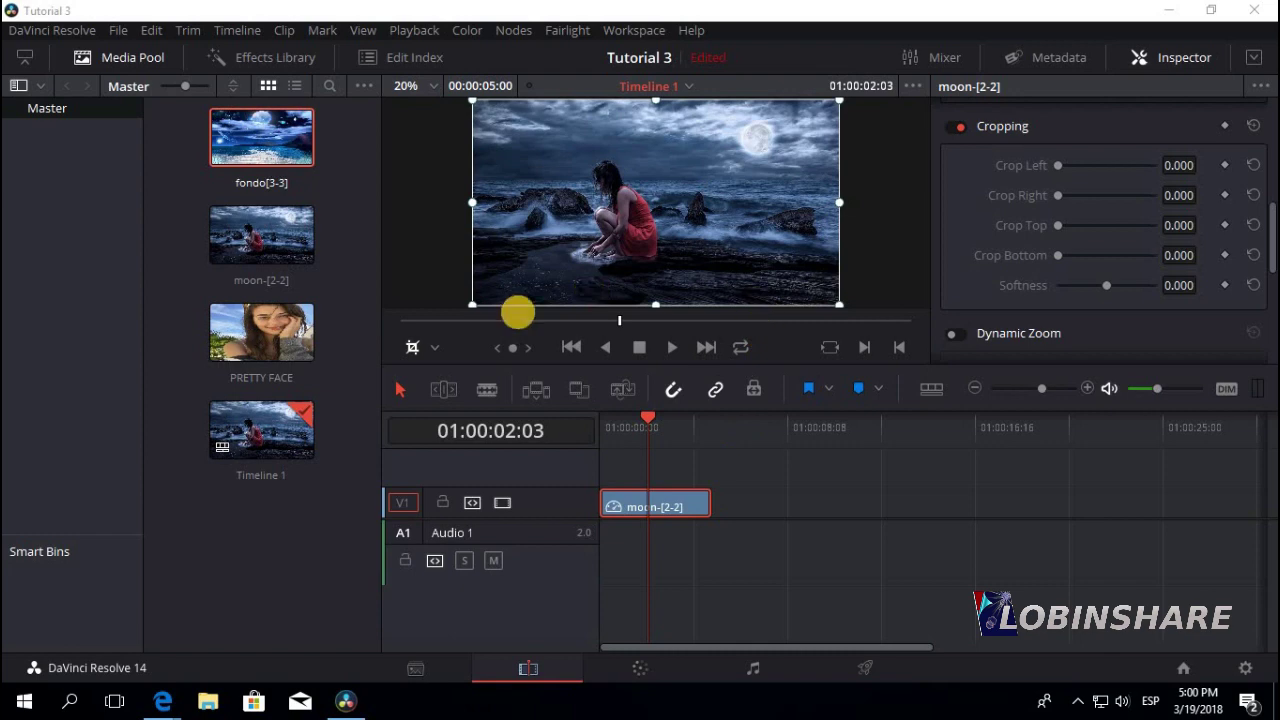
- Add the PRETTY FACE image right after the moon-[2-2] clip on track V1 and place the playhead at 01:00:07:15
left_click(266, 333)
left_click_drag(270, 337, 720, 520)
left_click(772, 428)
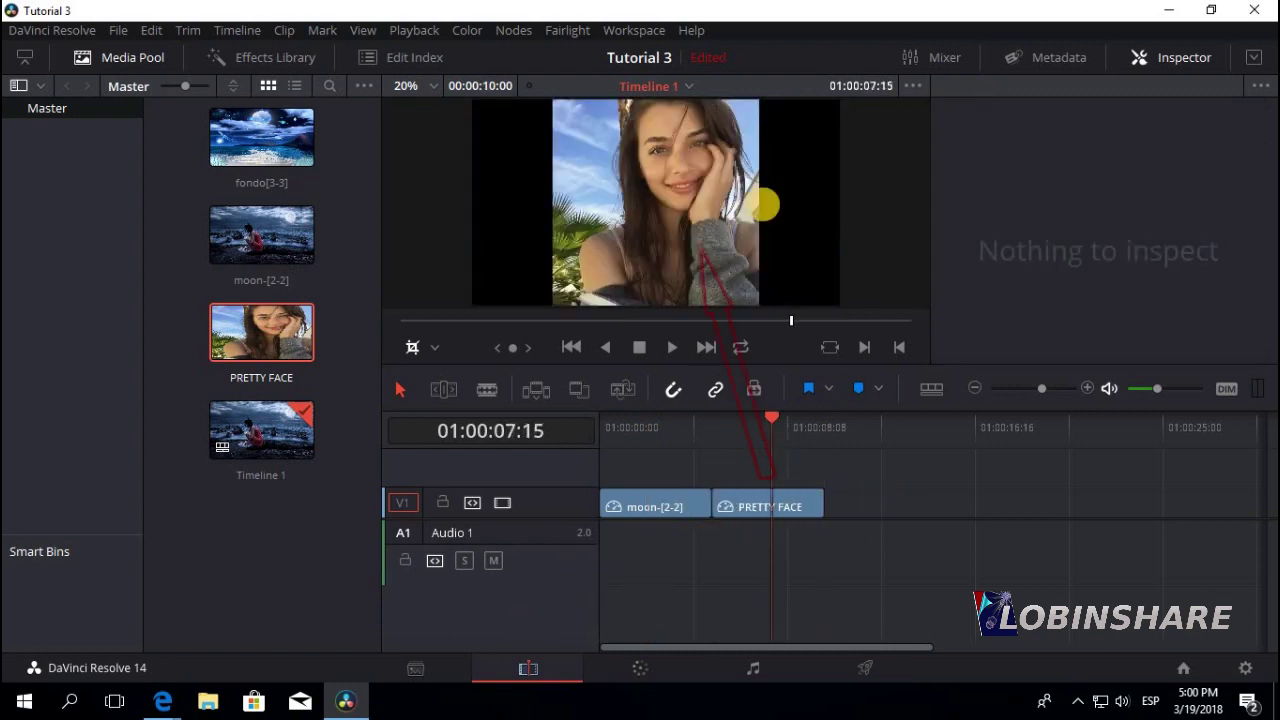
- Select the PRETTY FACE clip, switch the viewer's on-screen controls to Transform and bring its Transform settings into view in the Inspector
left_click(755, 497)
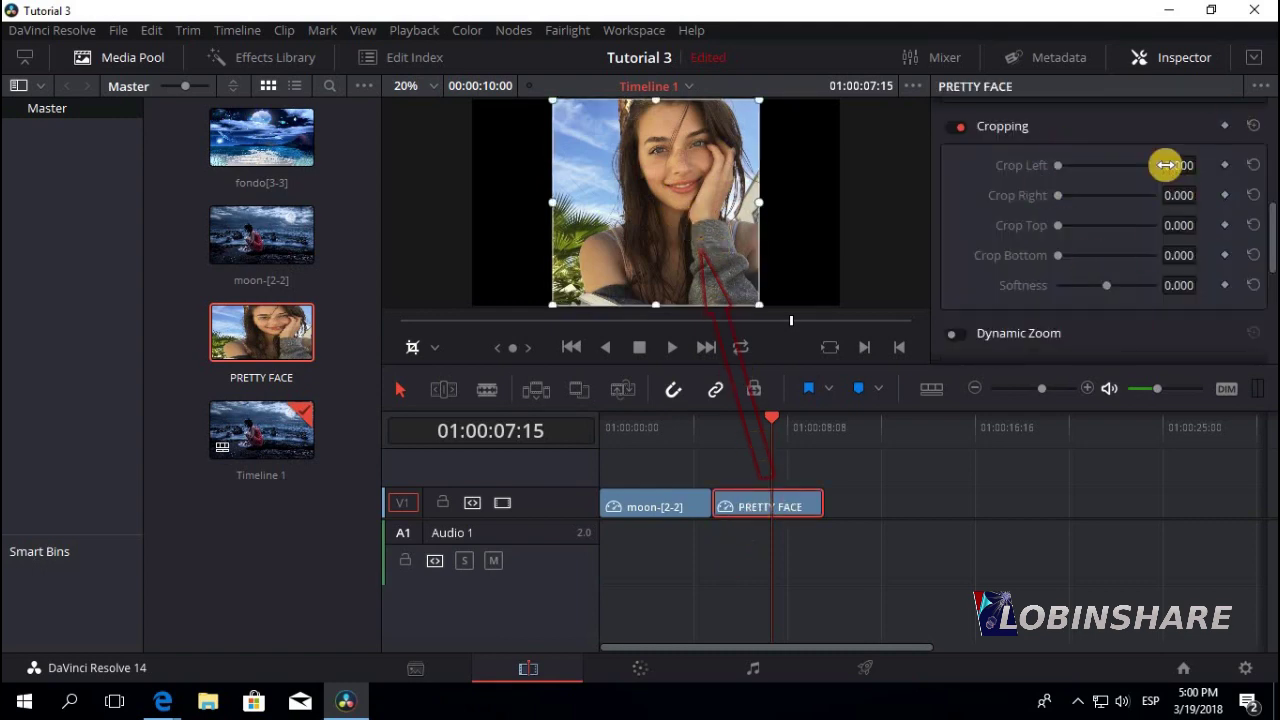
left_click(1173, 58)
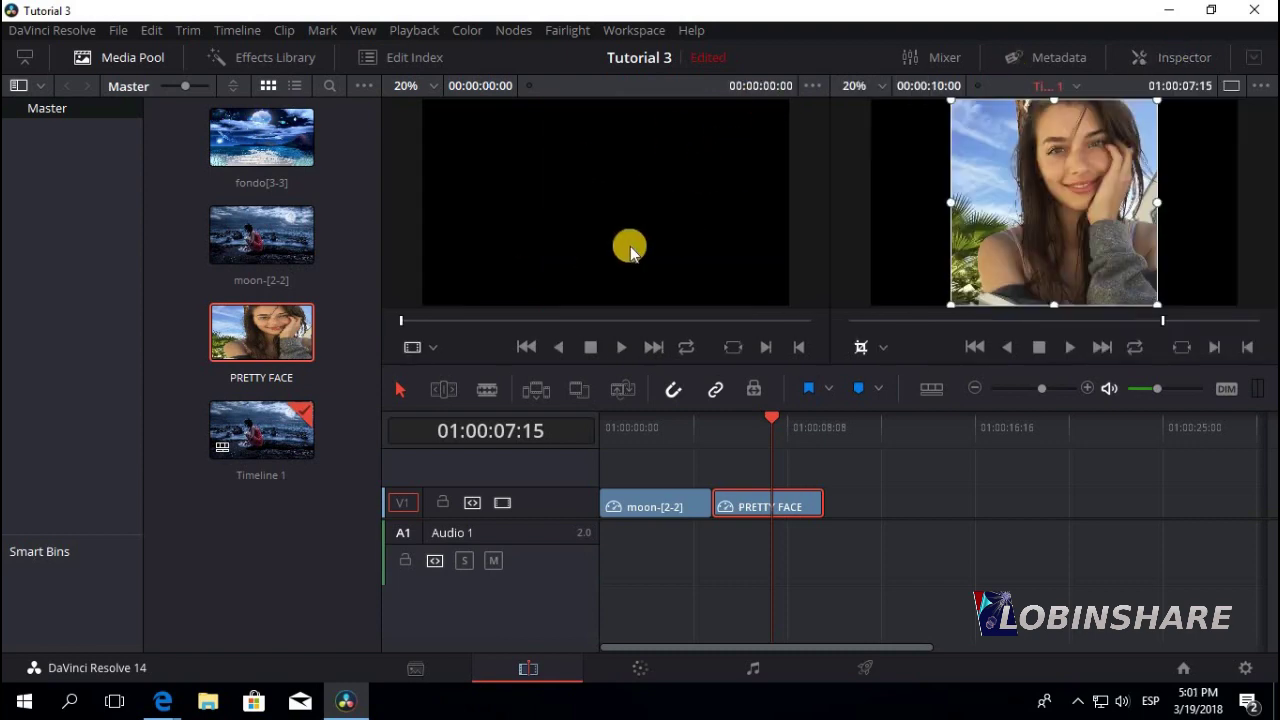
left_click(1156, 55)
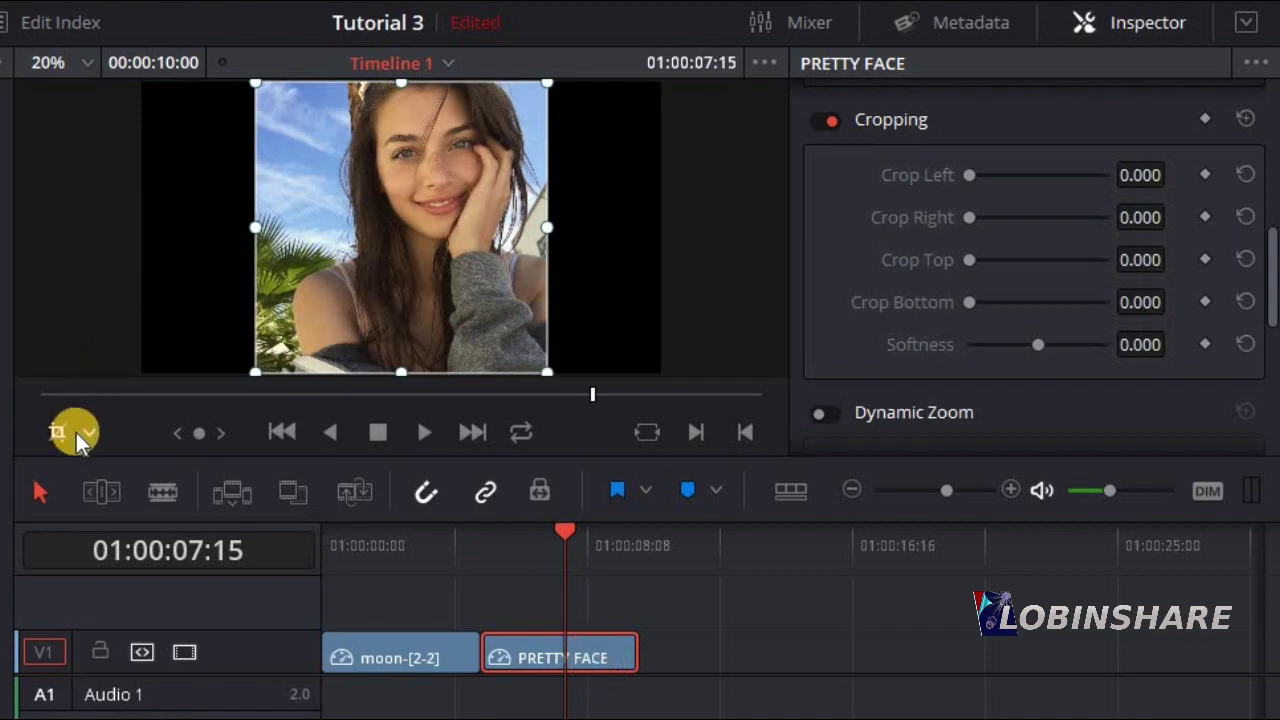
left_click(84, 436)
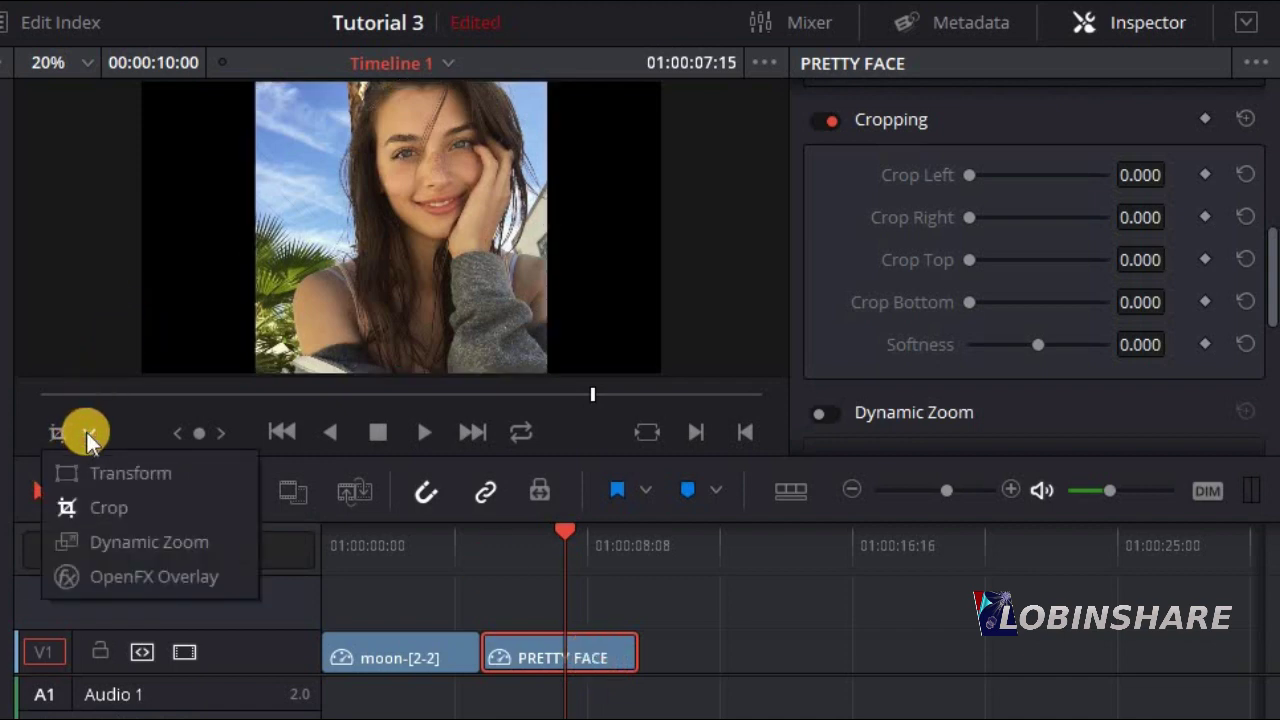
left_click(105, 476)
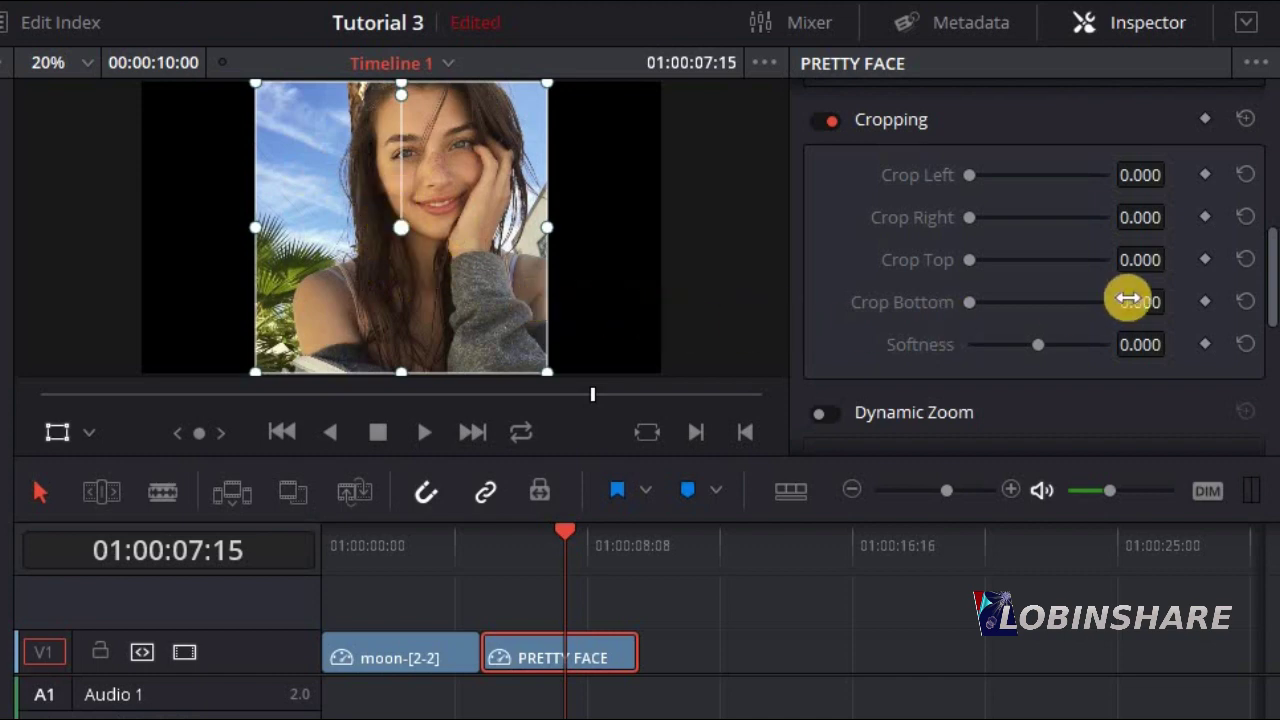
left_click_drag(1268, 300, 1272, 207)
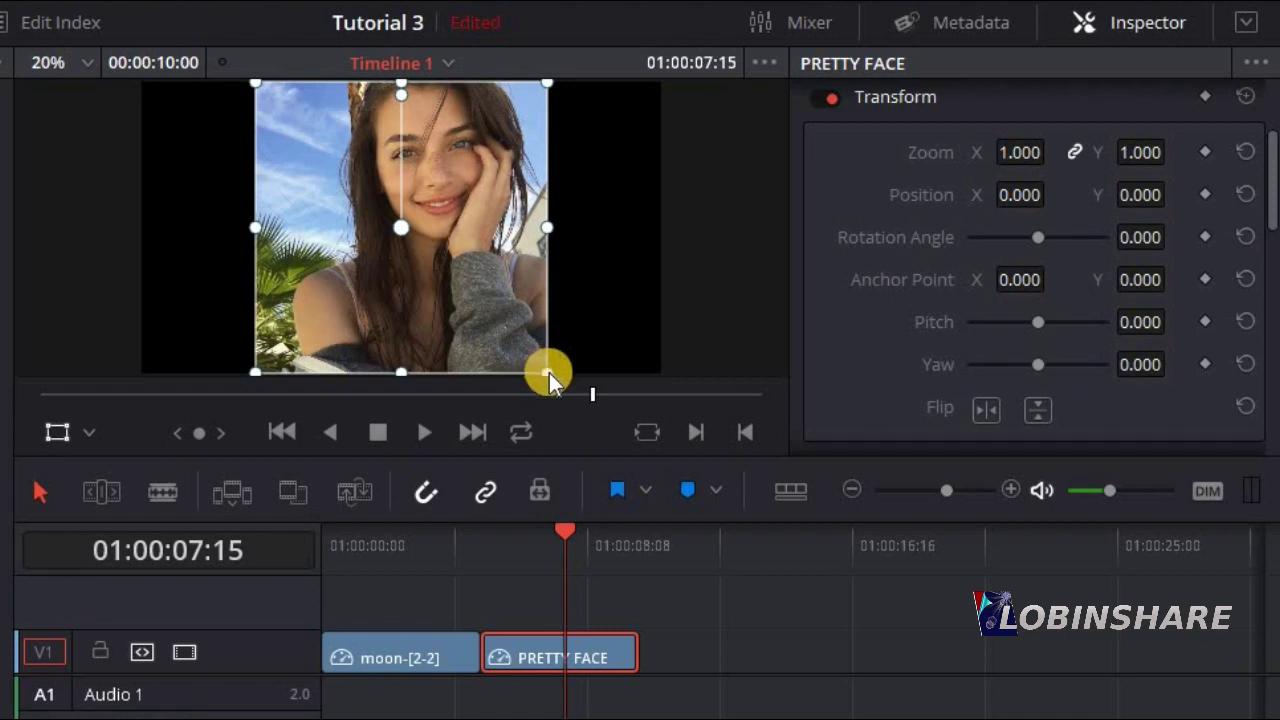
- Scale the PRETTY FACE clip down proportionally in the viewer to a Zoom of about 0.829
left_click_drag(549, 373, 519, 343)
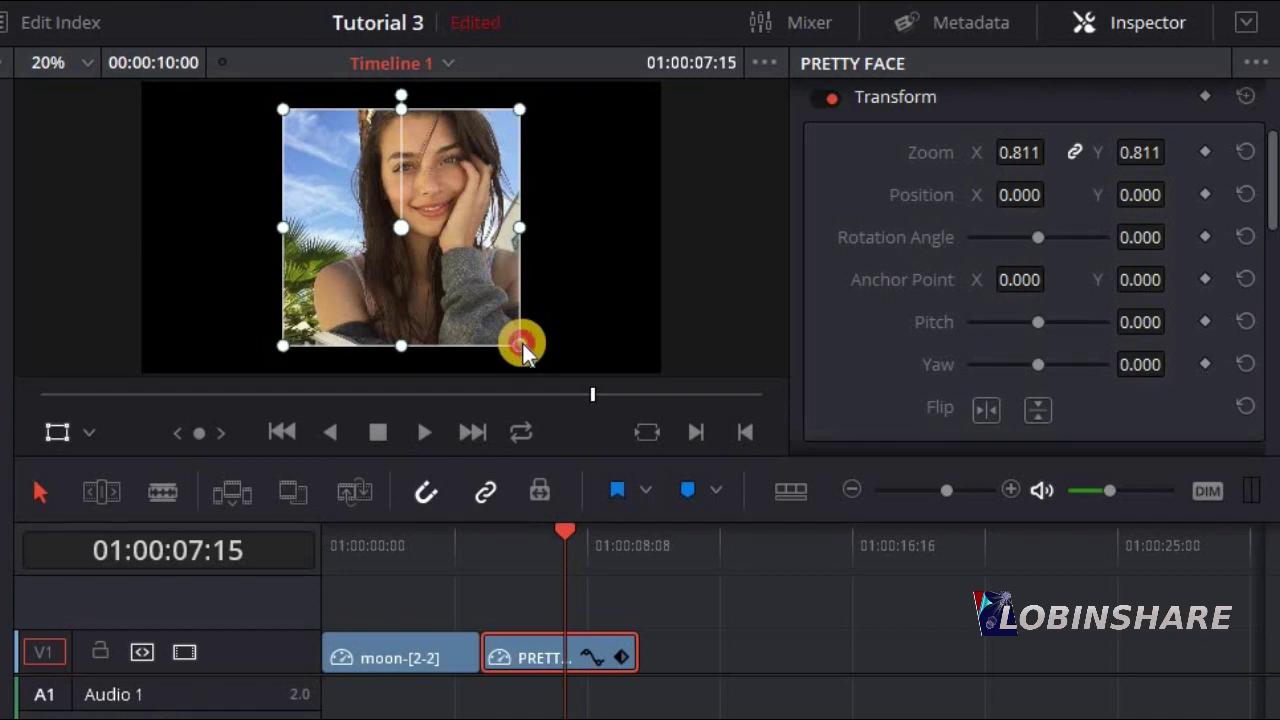
mouse_move(522, 343)
left_mouse_down()
mouse_move(577, 377)
mouse_move(523, 335)
left_mouse_up()
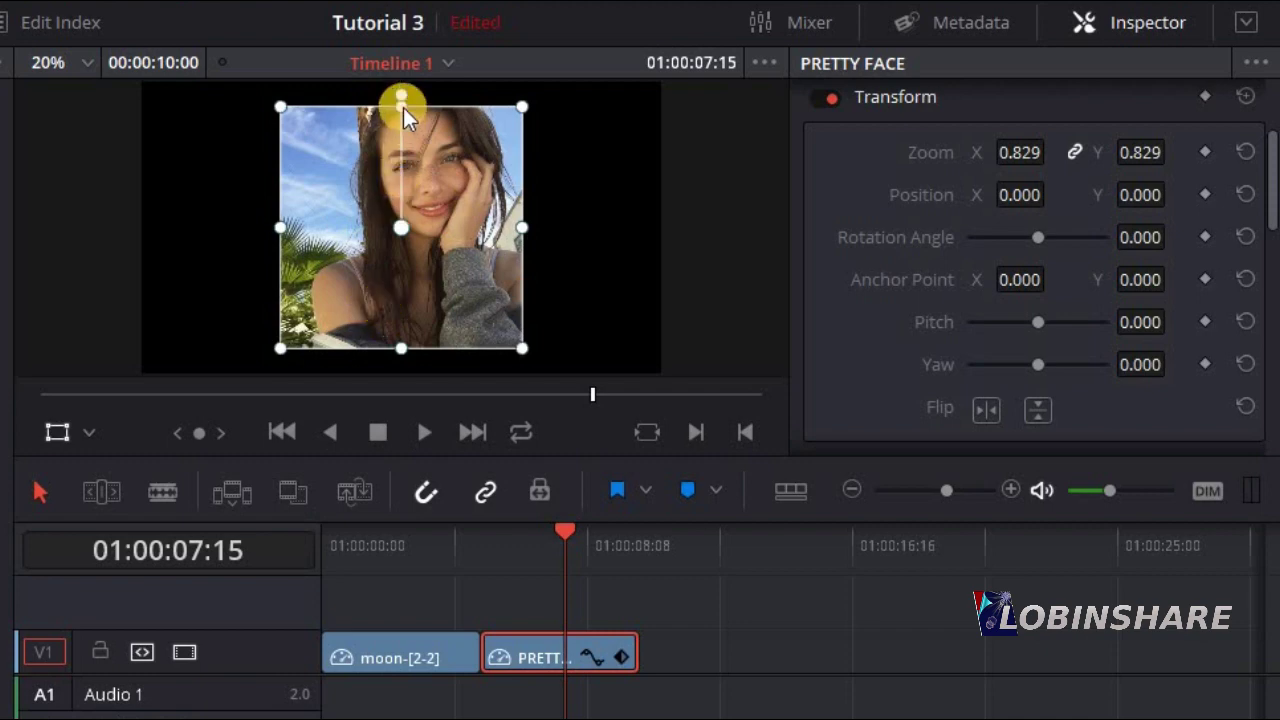
- Try Rotation Angles of about 66 and -35 on the PRETTY FACE clip and return Rotation Angle to 0
left_click_drag(401, 93, 372, 104)
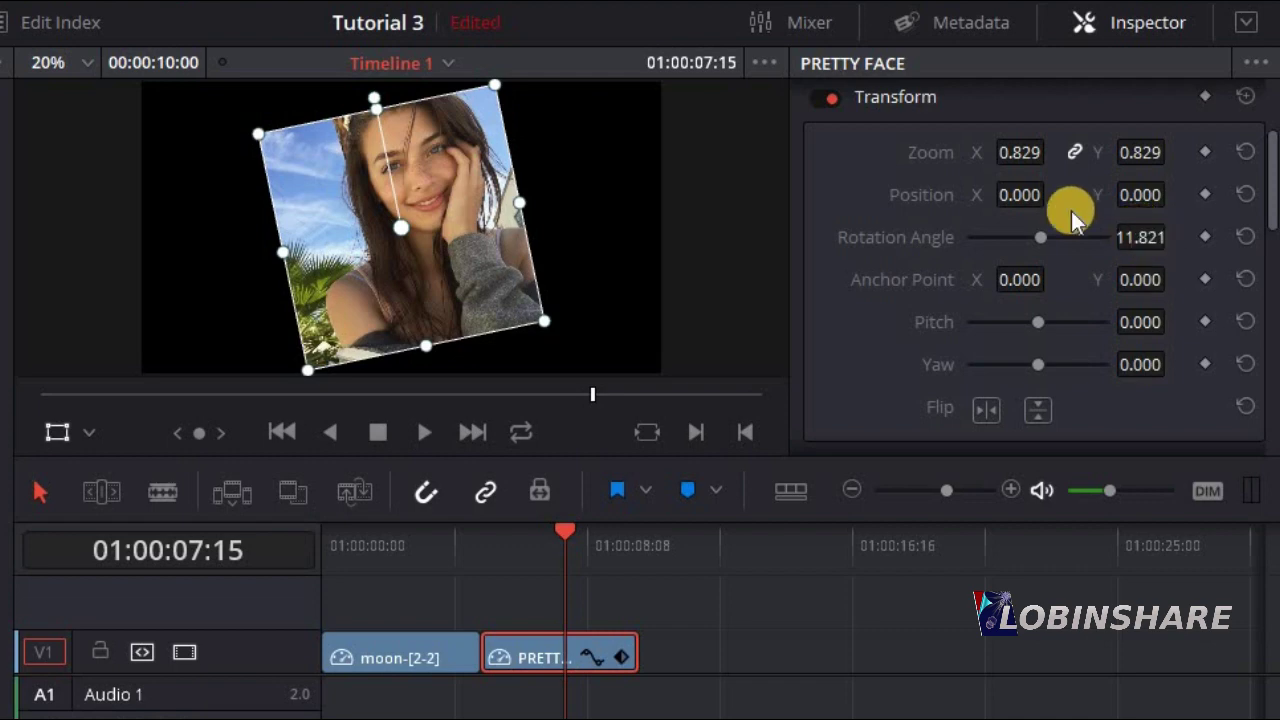
left_click_drag(375, 100, 296, 181)
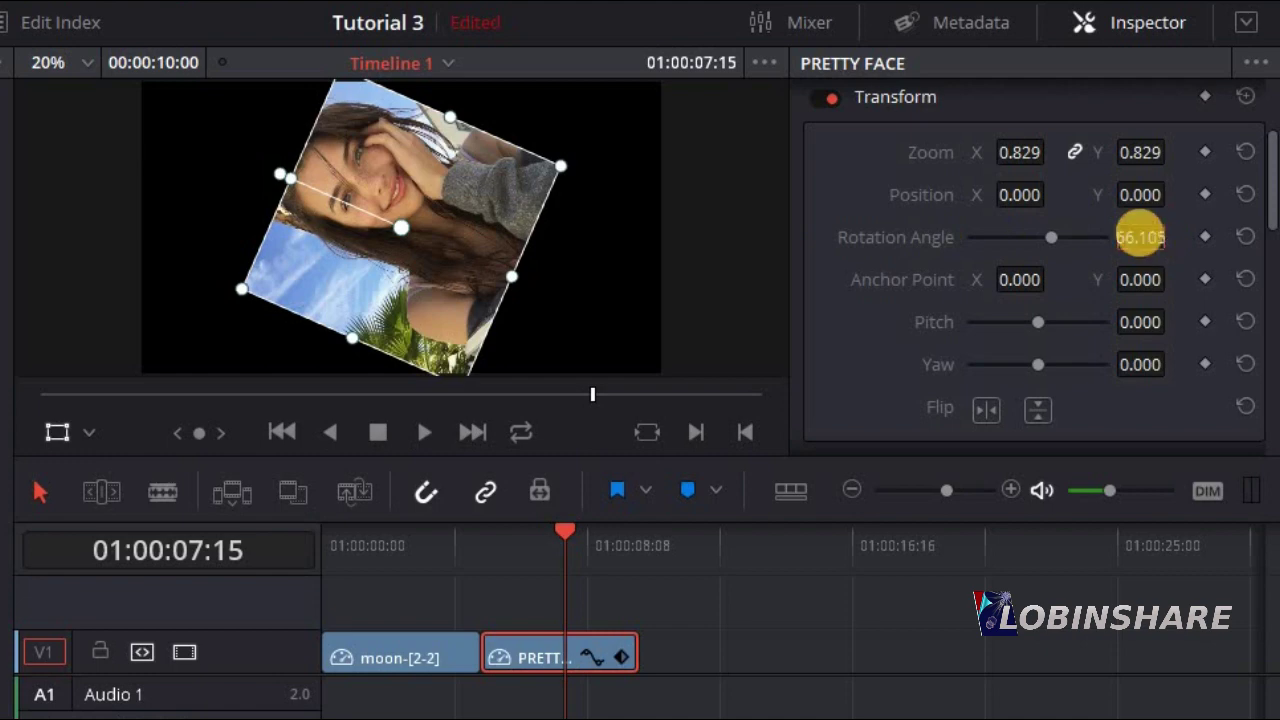
left_click(1140, 237)
type("0")
key("Return")
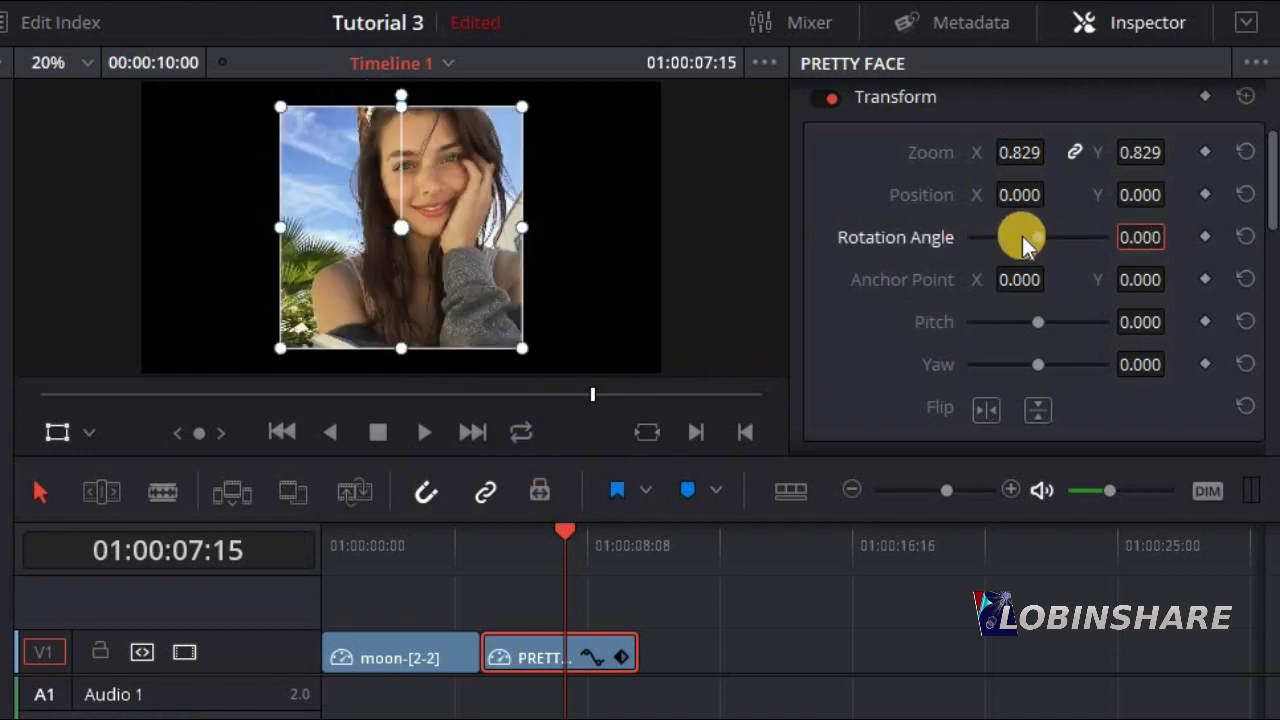
mouse_move(1038, 236)
left_mouse_down()
mouse_move(1020, 234)
mouse_move(1031, 232)
left_mouse_up()
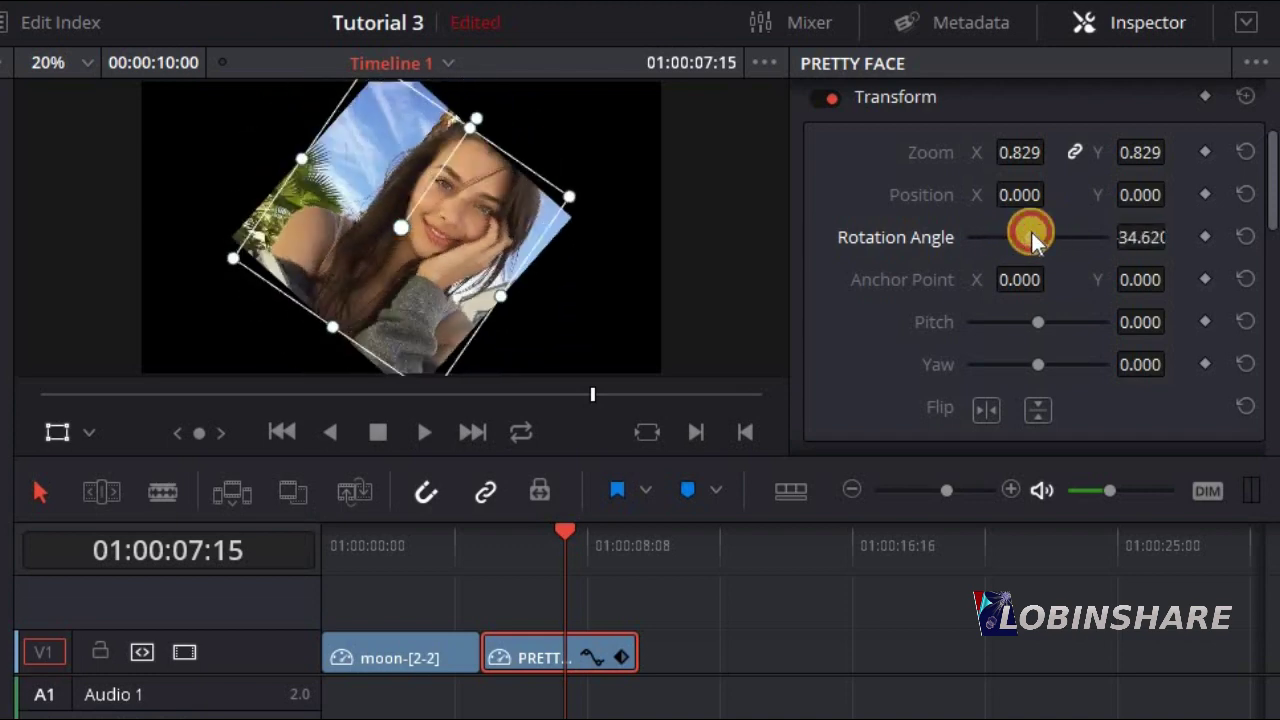
double_click(1031, 232)
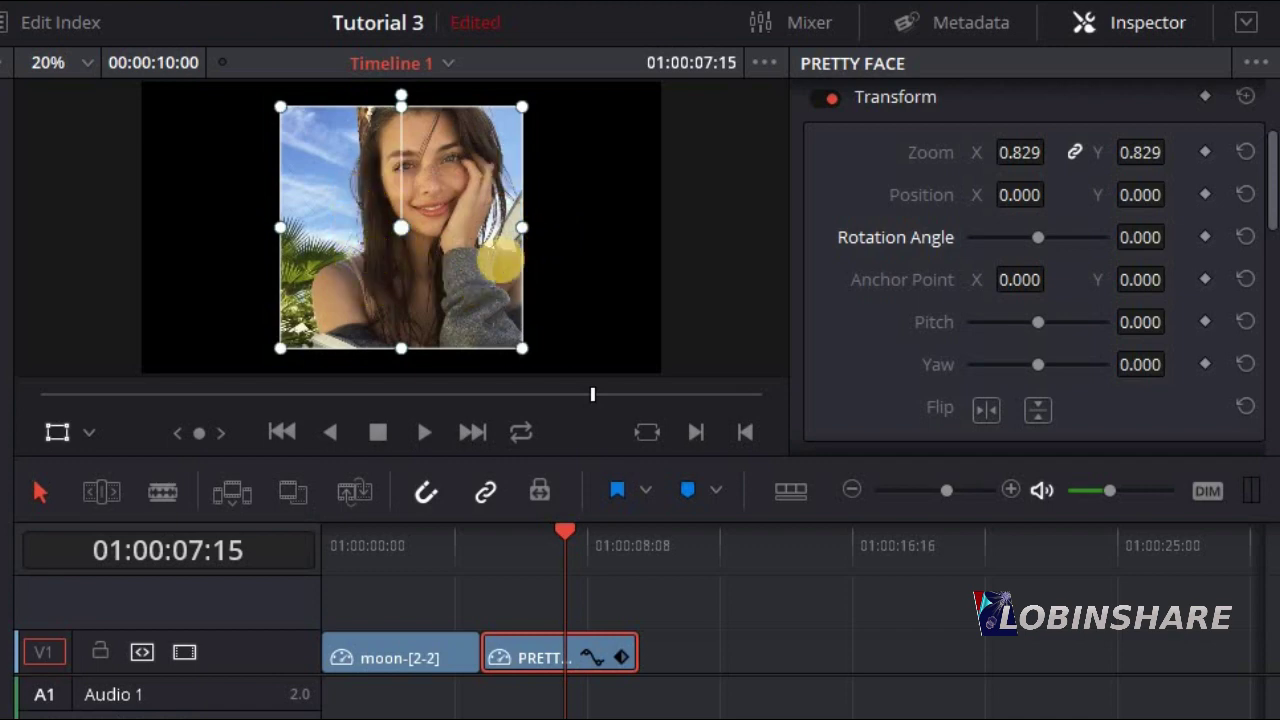
- Try stretching the PRETTY FACE clip horizontally to Zoom X 1.480 and 0.538, and set Zoom X and Y to 1
left_click_drag(521, 227, 617, 228)
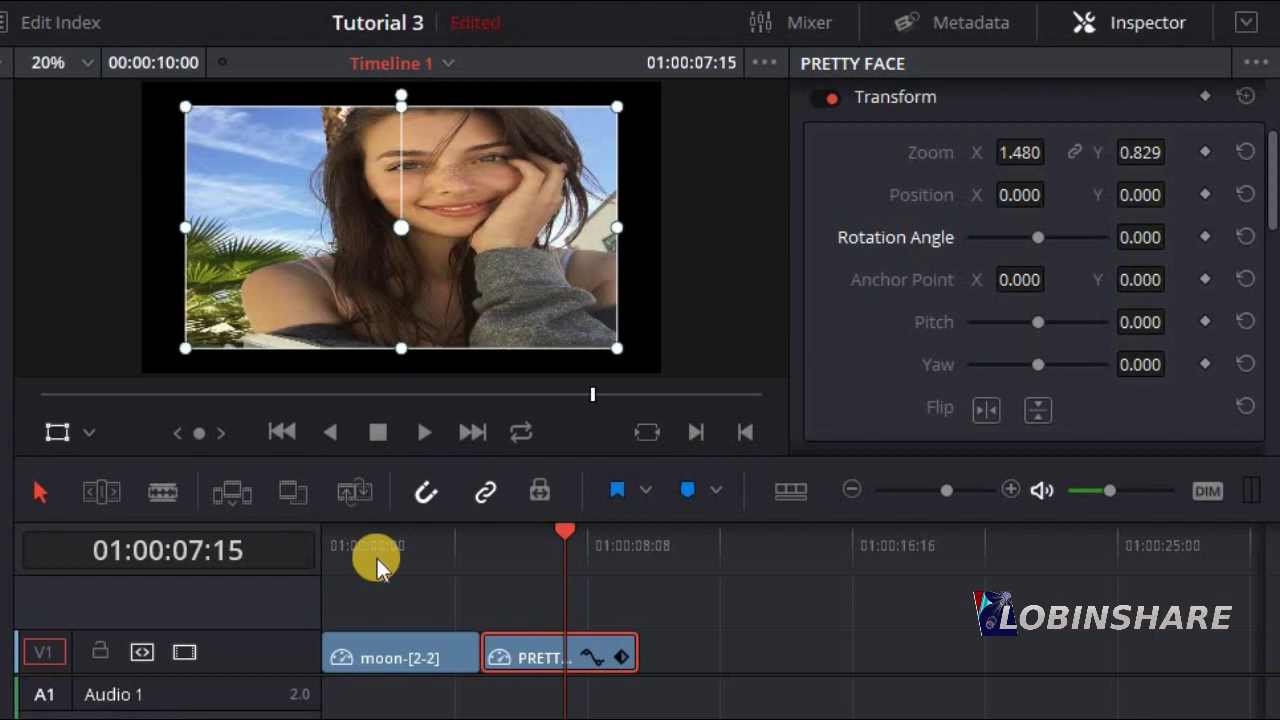
left_click_drag(185, 227, 322, 240)
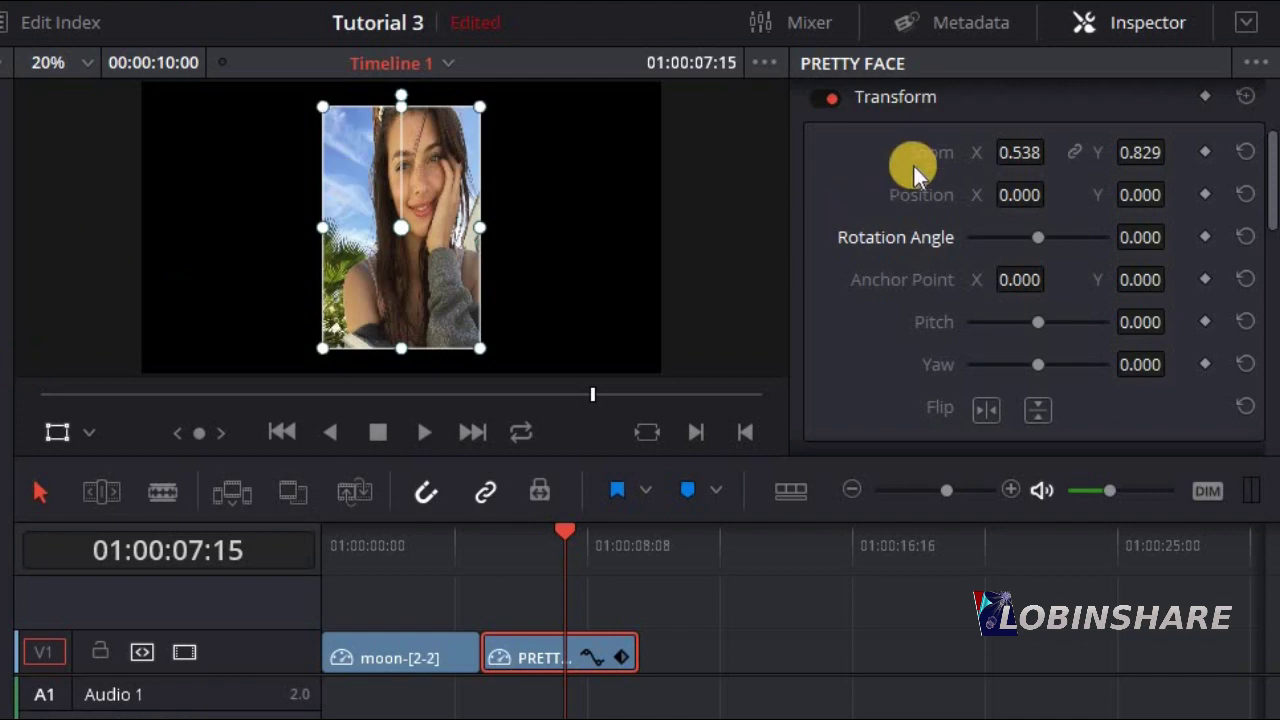
left_click_drag(1006, 158, 1021, 150)
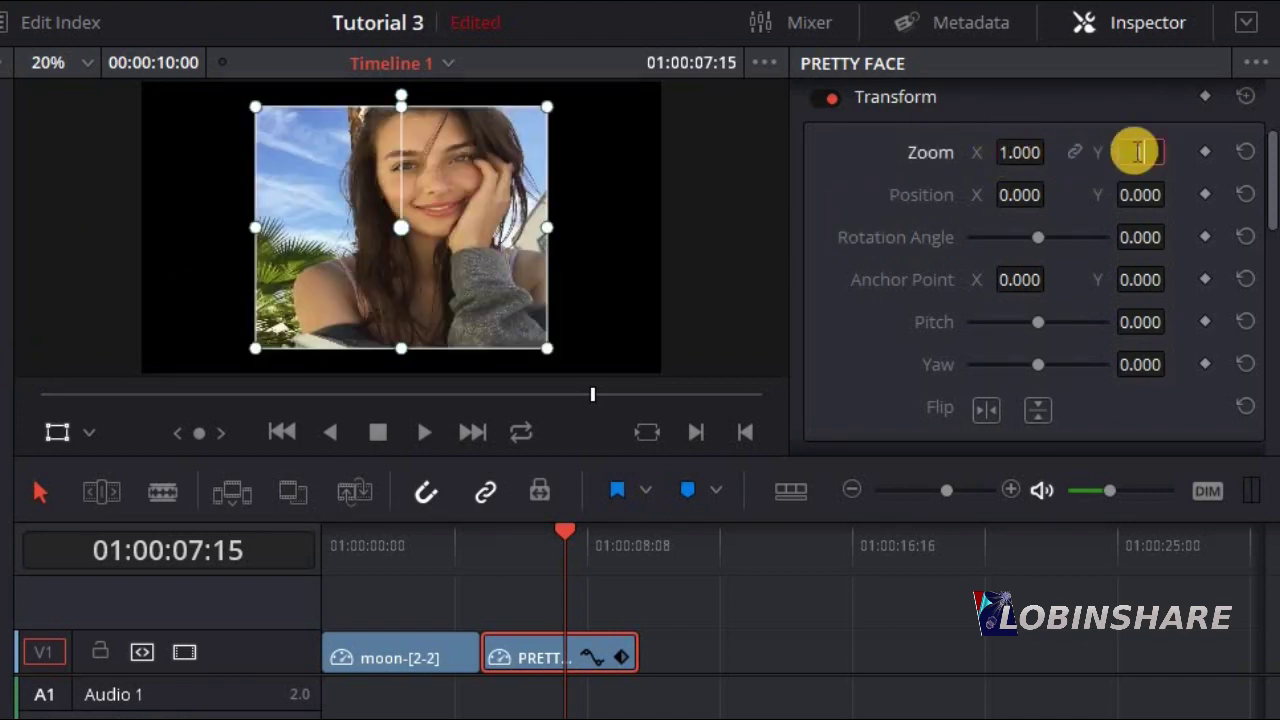
left_click_drag(1138, 152, 1134, 149)
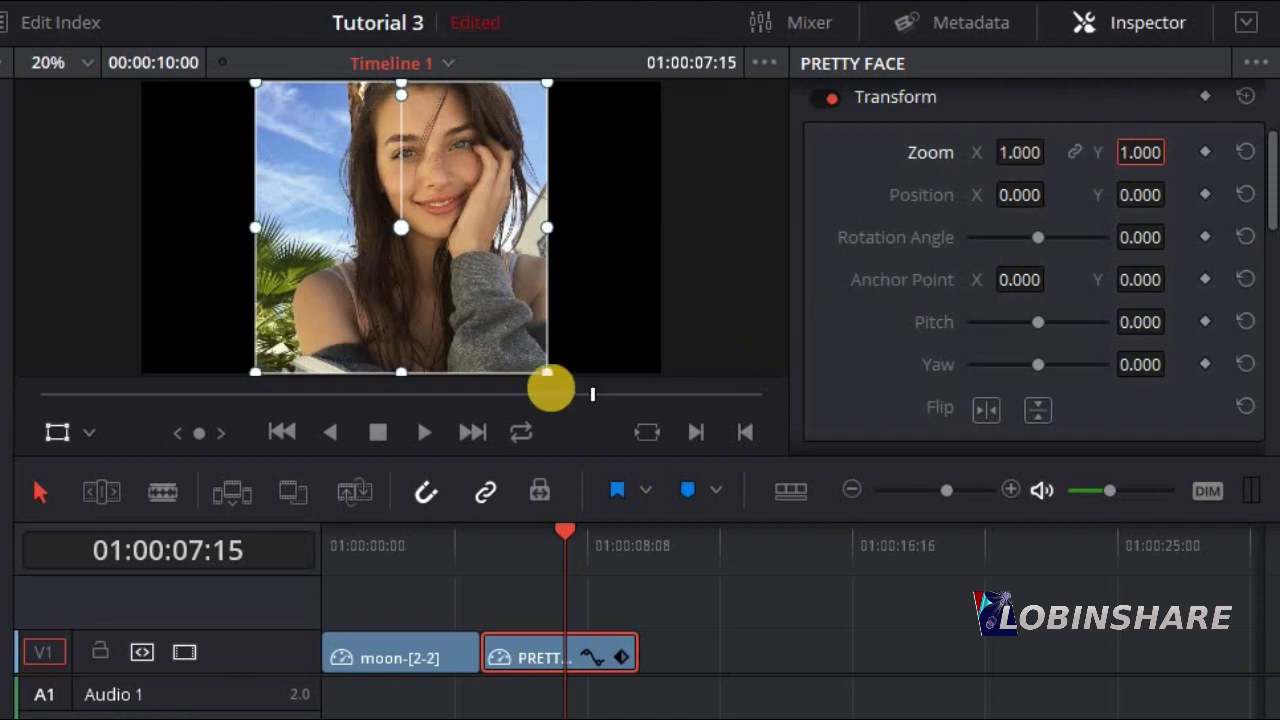
- Enlarge the PRETTY FACE clip to a Zoom of about 1.955 and move it down to Position X about 34, Y about -471
left_click_drag(548, 370, 680, 457)
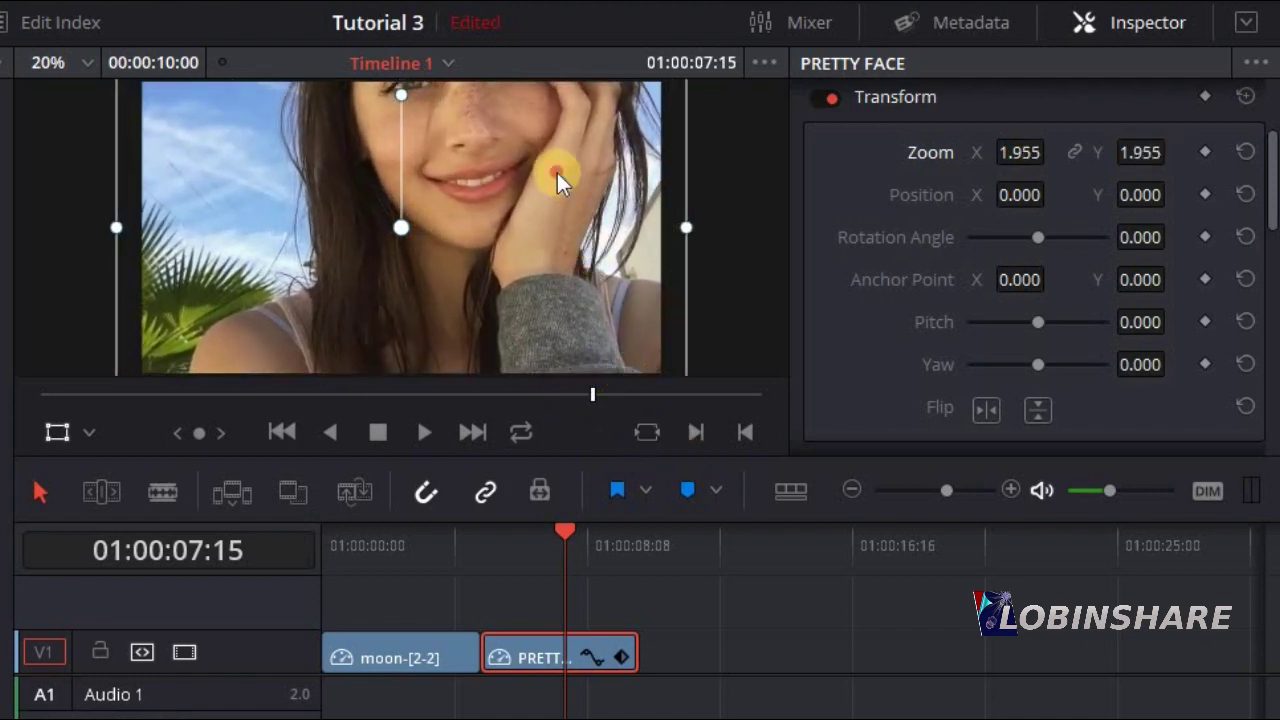
left_click_drag(557, 173, 502, 278)
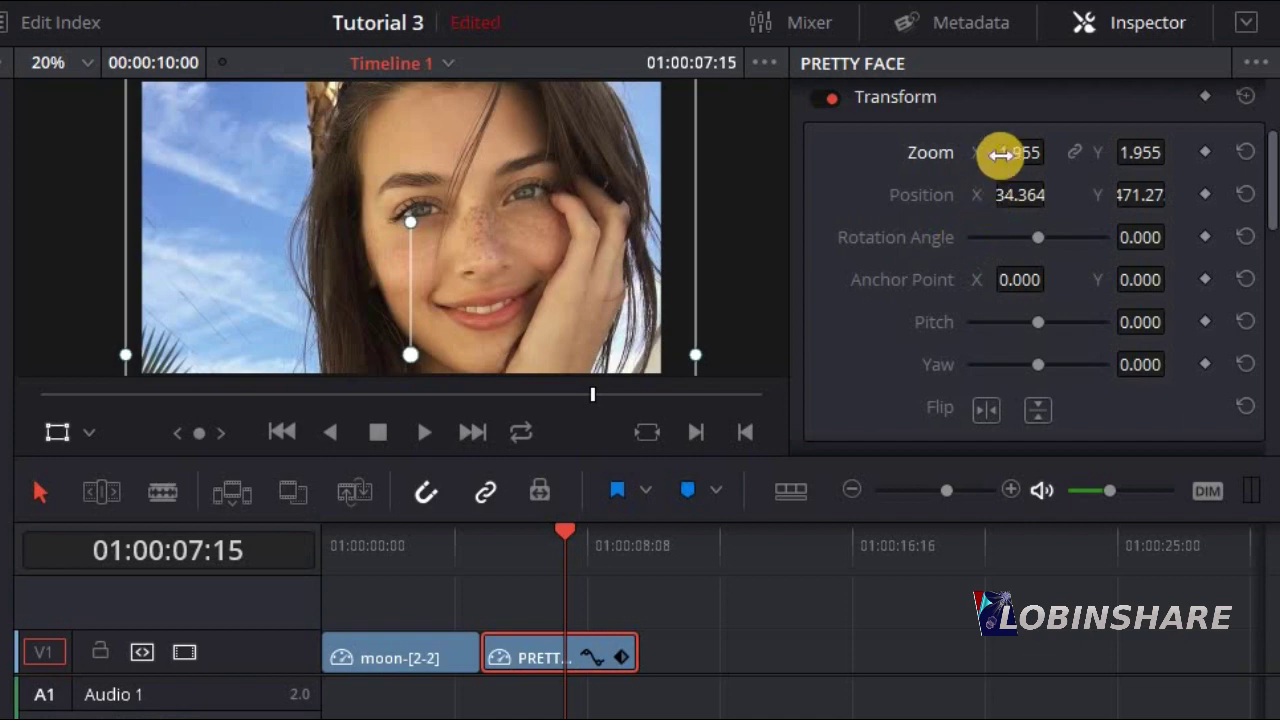
- Set Zoom X and Y to 1 and Position X and Y to 0 on the PRETTY FACE clip
left_click_drag(1001, 153, 1027, 147)
type("1")
key("Return")
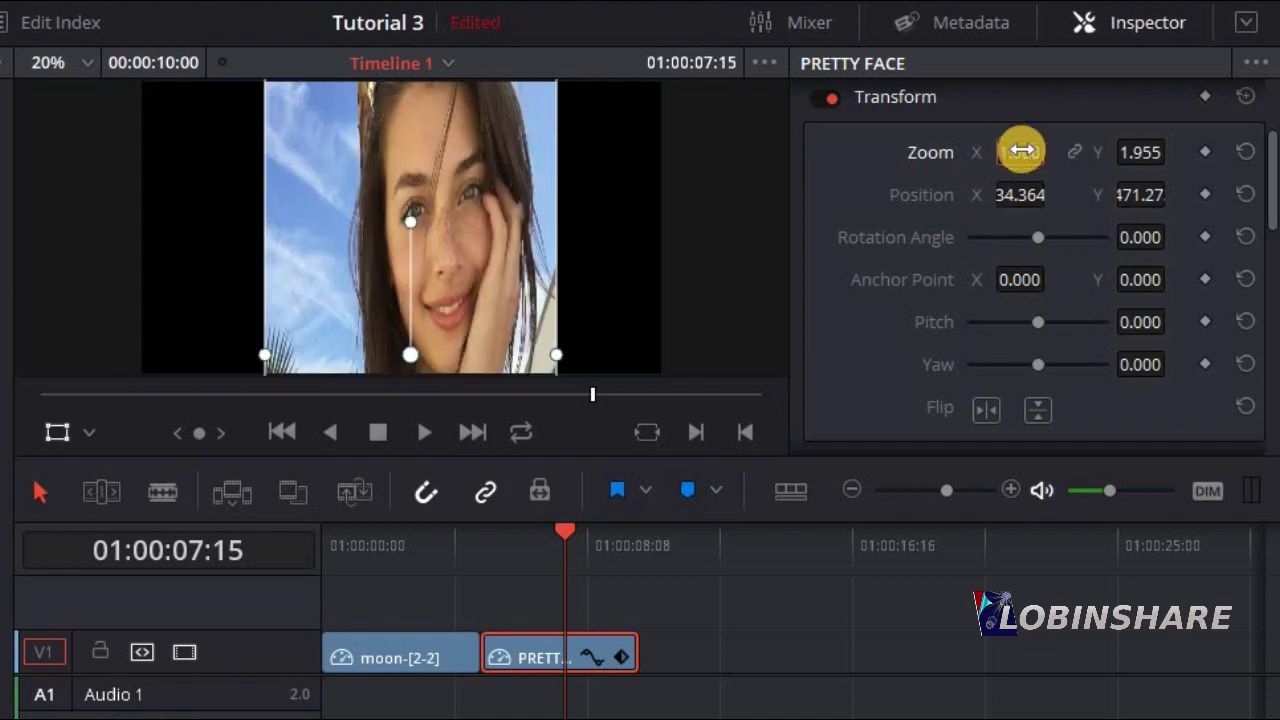
left_click(1130, 155)
type("1")
key("Return")
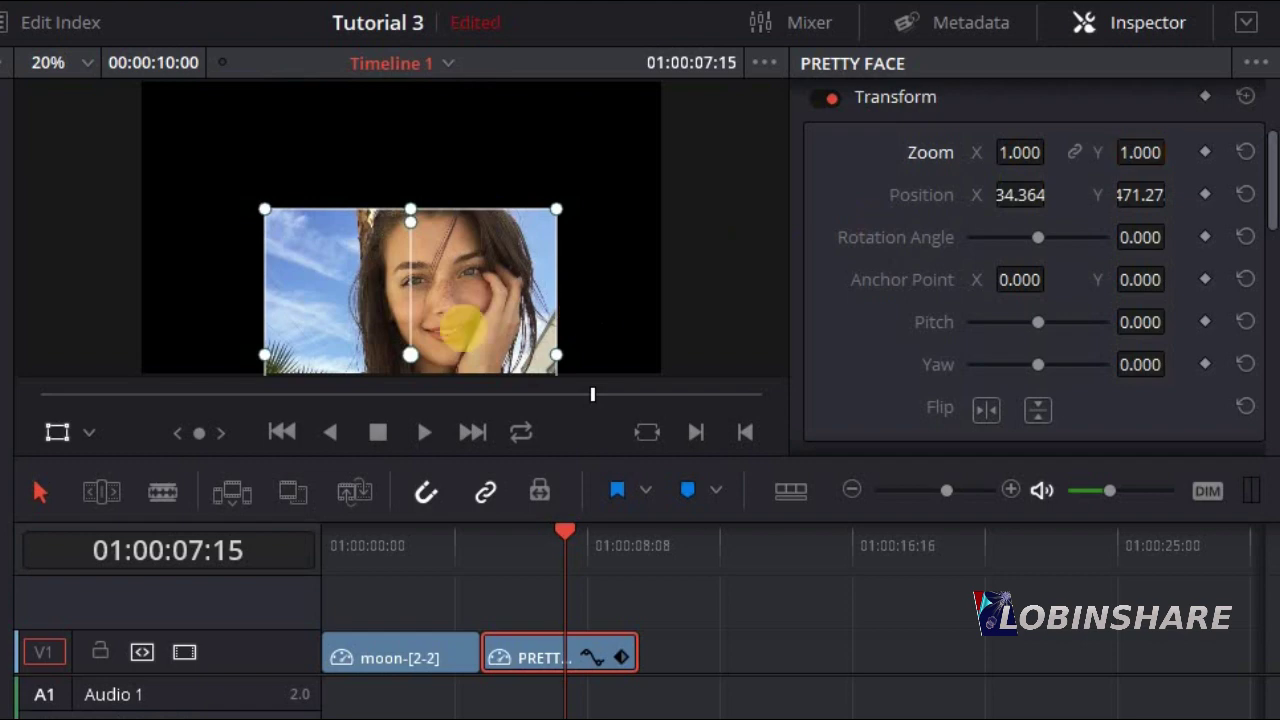
left_click_drag(464, 329, 515, 130)
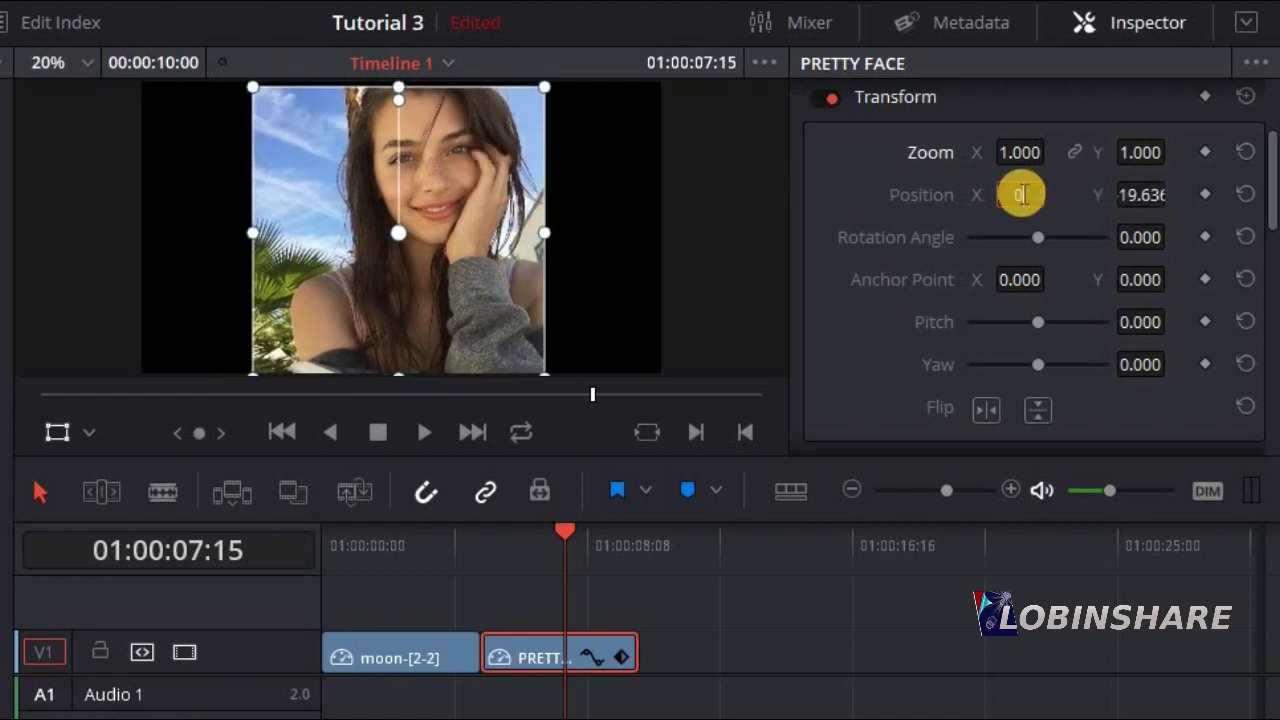
type("0")
key("Return")
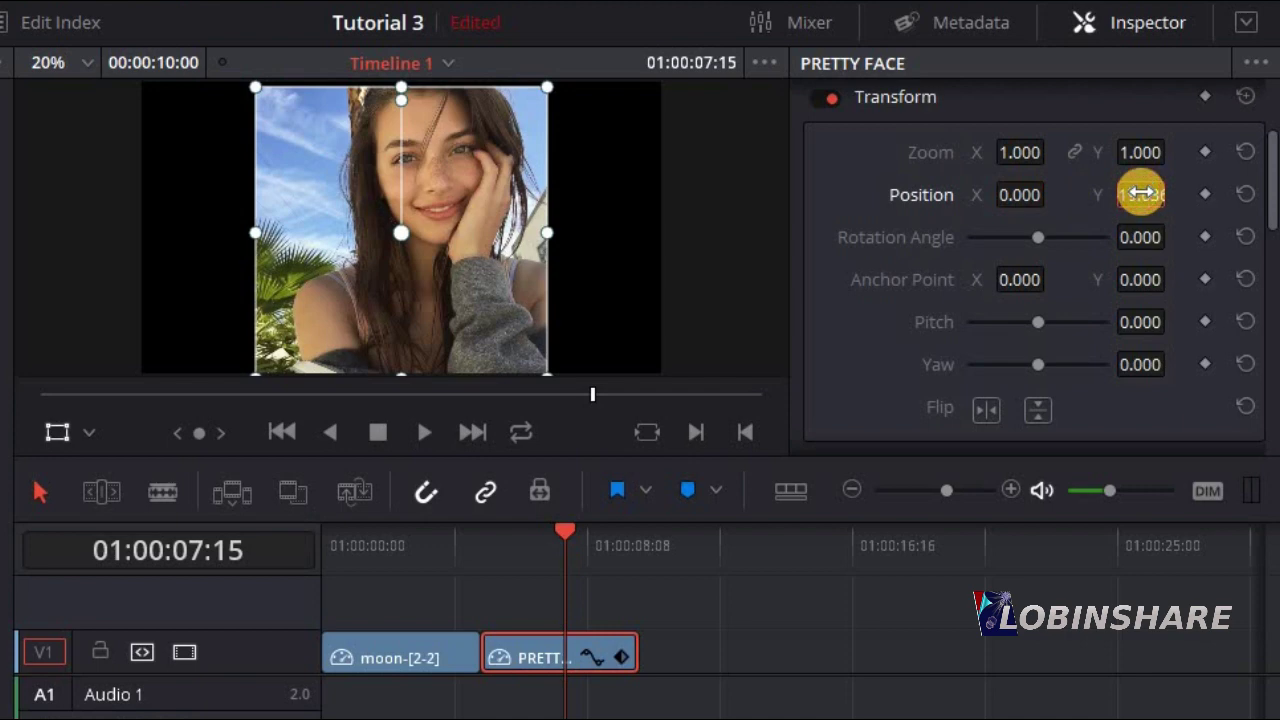
key("Return")
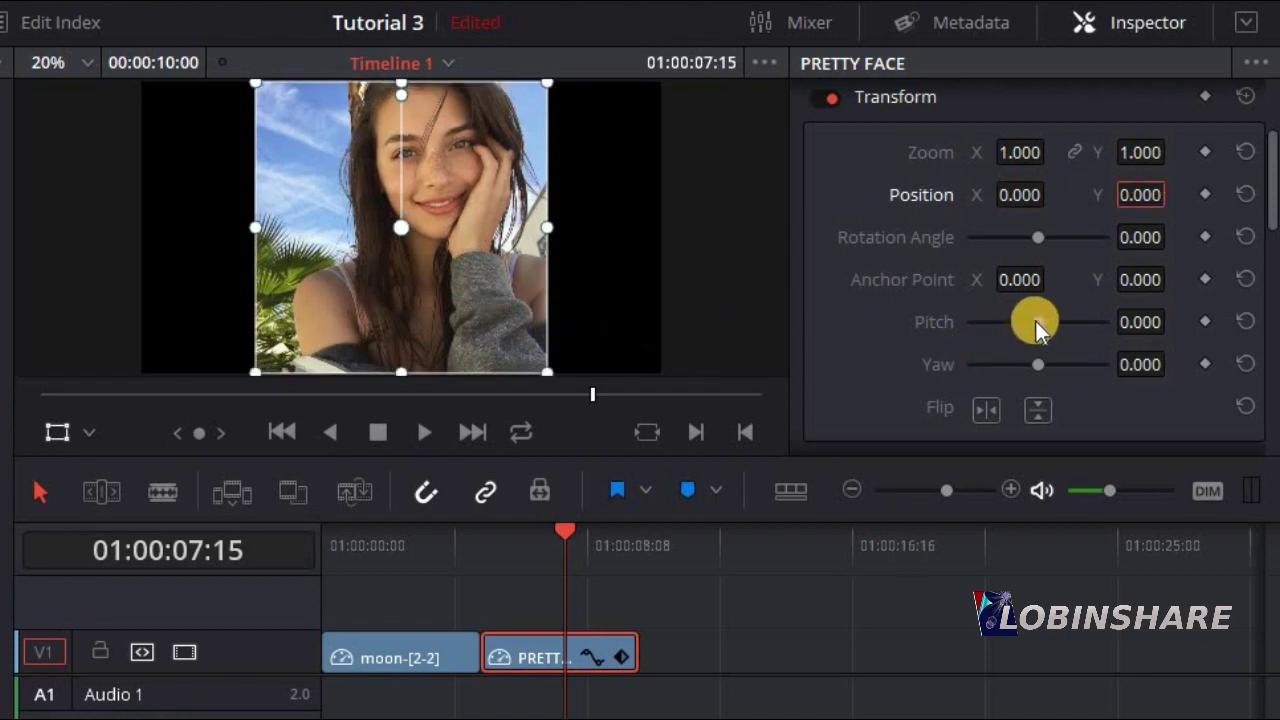
- Try tilting the PRETTY FACE clip with Pitch and a Yaw of 0.433, and return both to 0
left_click_drag(1035, 321, 1058, 366)
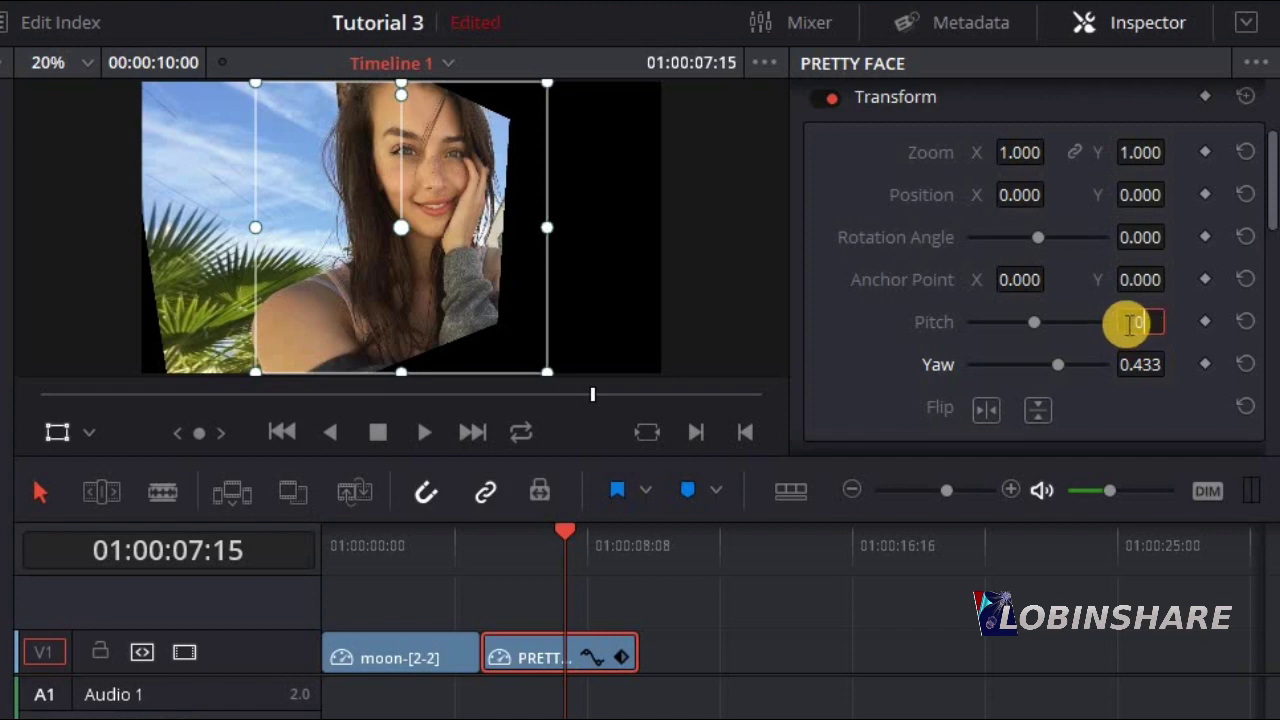
left_click(1128, 322)
type("0")
key("Return")
left_click(1141, 365)
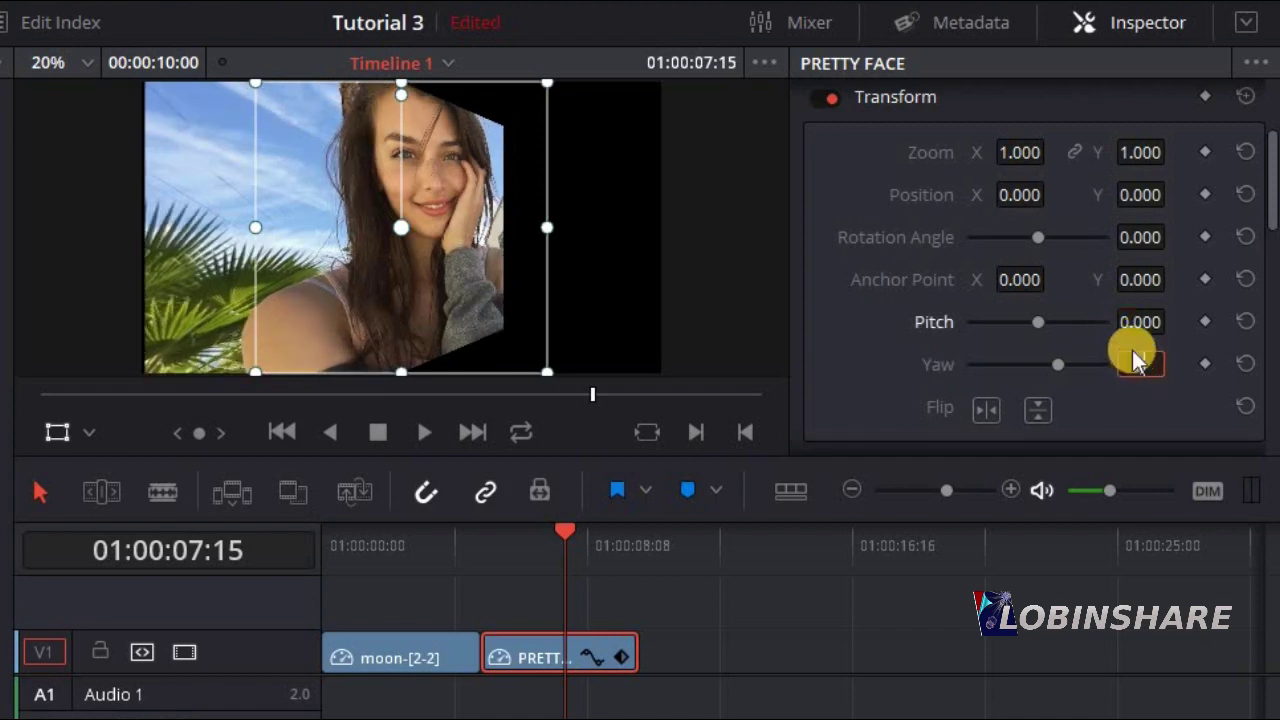
type("0")
key("Return")
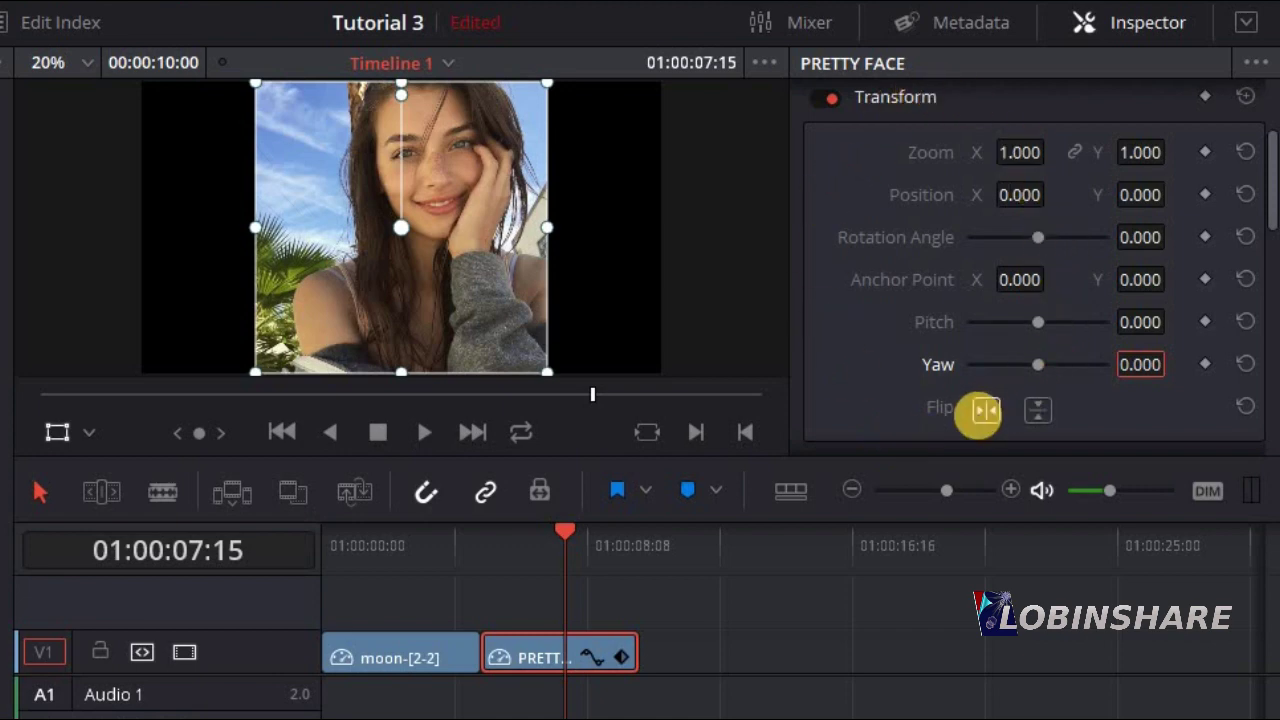
- Try flipping the PRETTY FACE clip horizontally and vertically, returning it to its original orientation each time
left_click(982, 410)
left_click(982, 410)
left_click(982, 410)
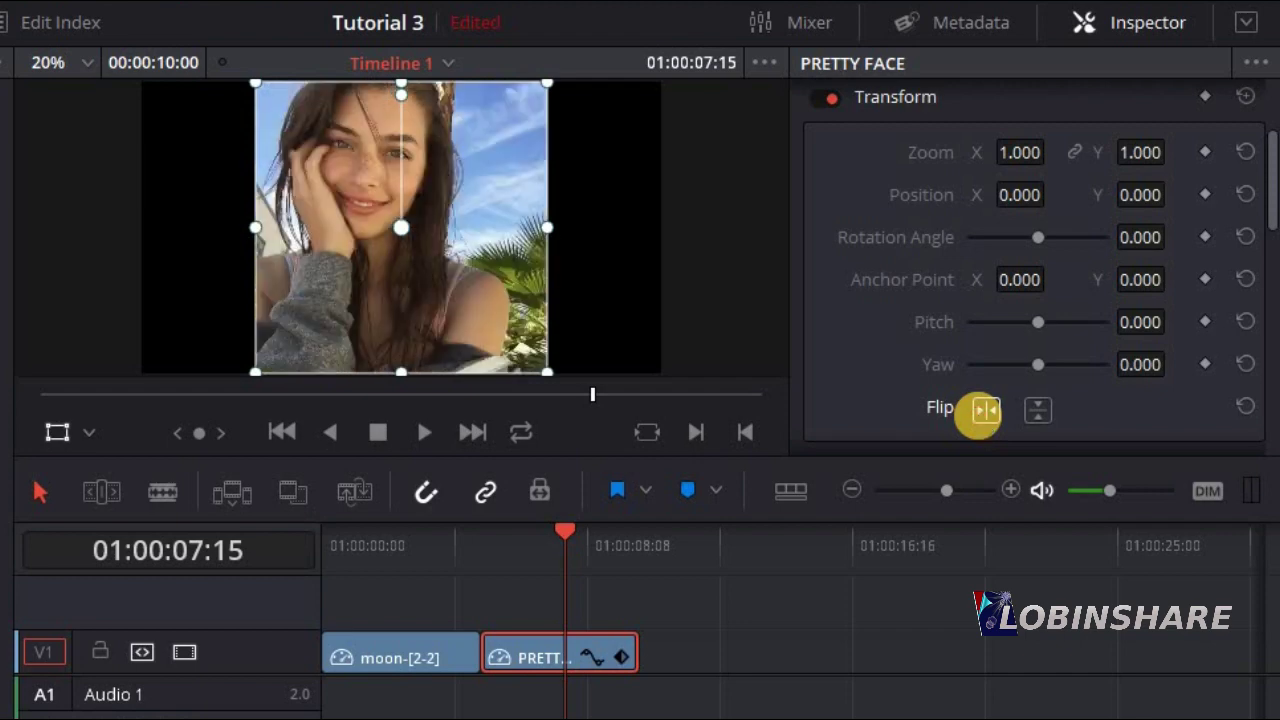
left_click(982, 410)
left_click(1035, 410)
left_click(1035, 410)
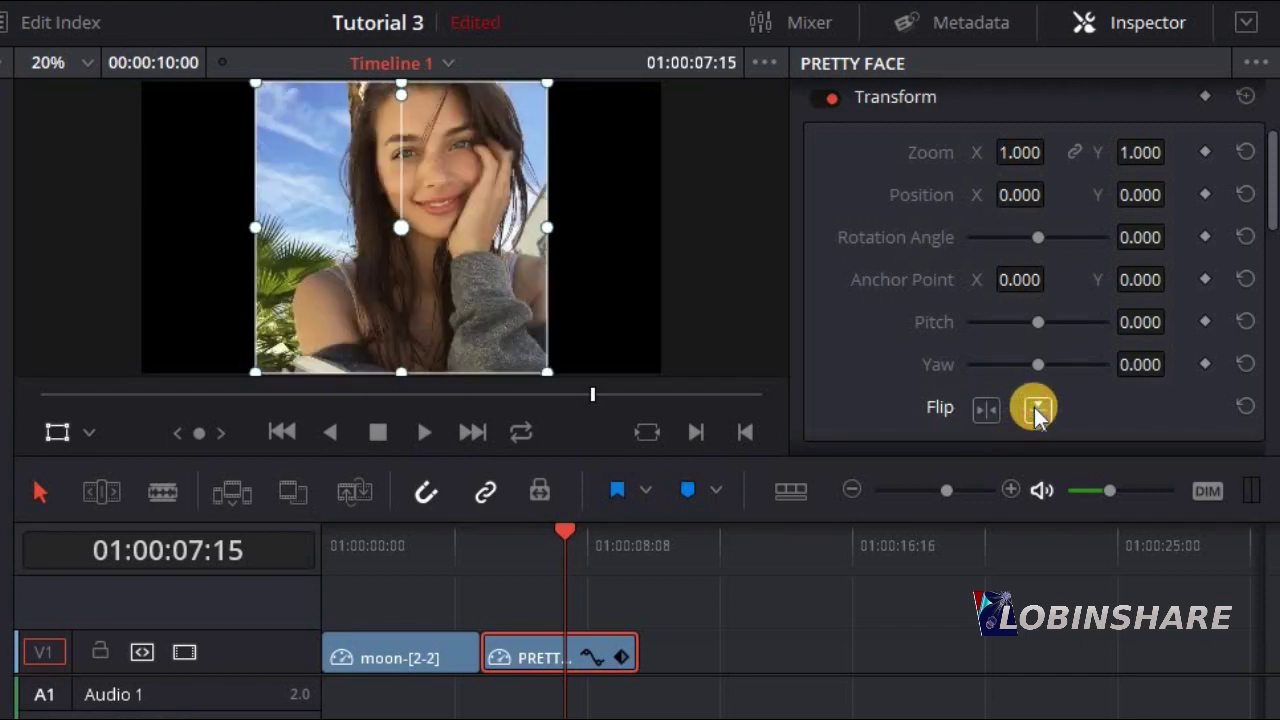
- Try another vertical flip on the PRETTY FACE clip, restore its orientation and deselect the clip
left_click(1036, 410)
left_click(1036, 410)
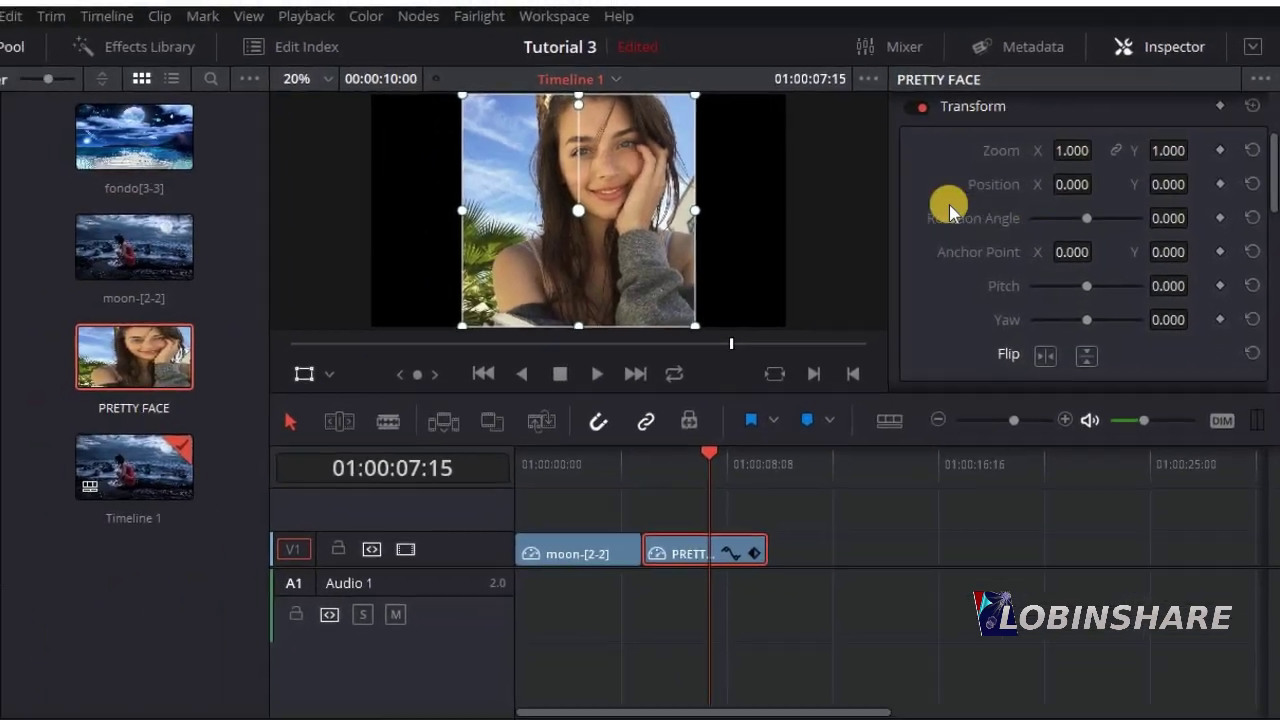
left_click(774, 473)
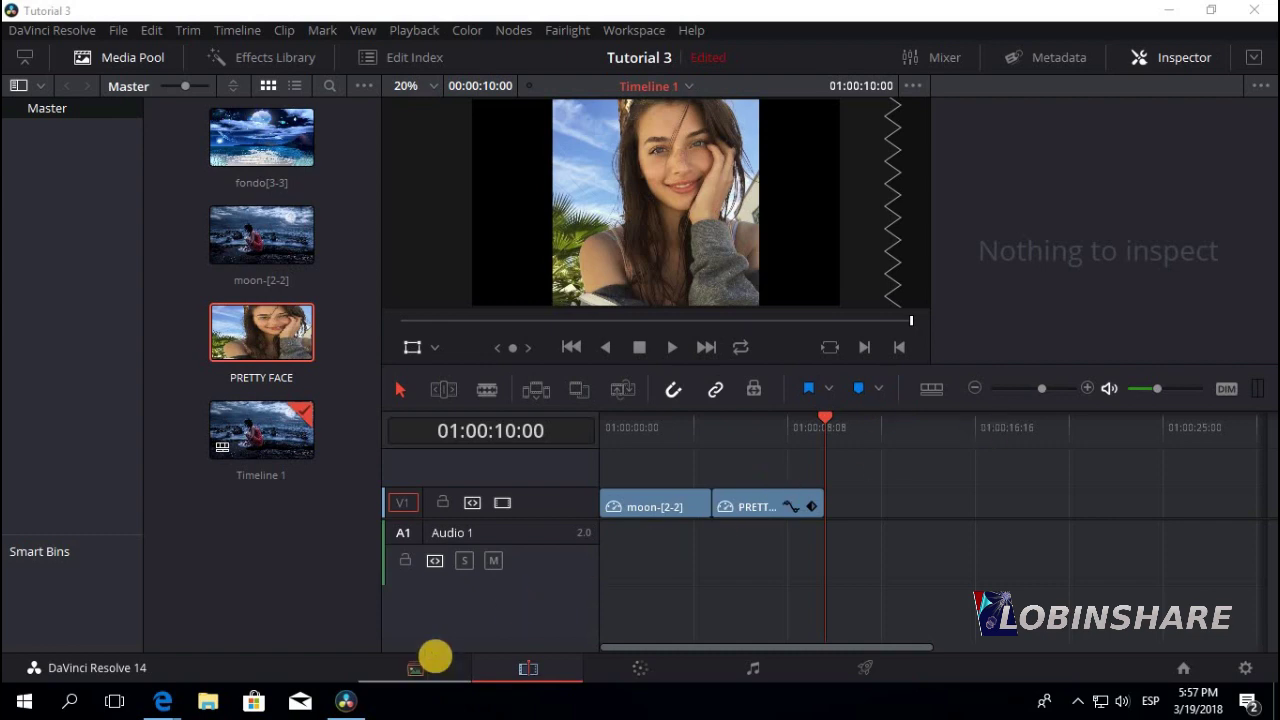
left_click(437, 662)
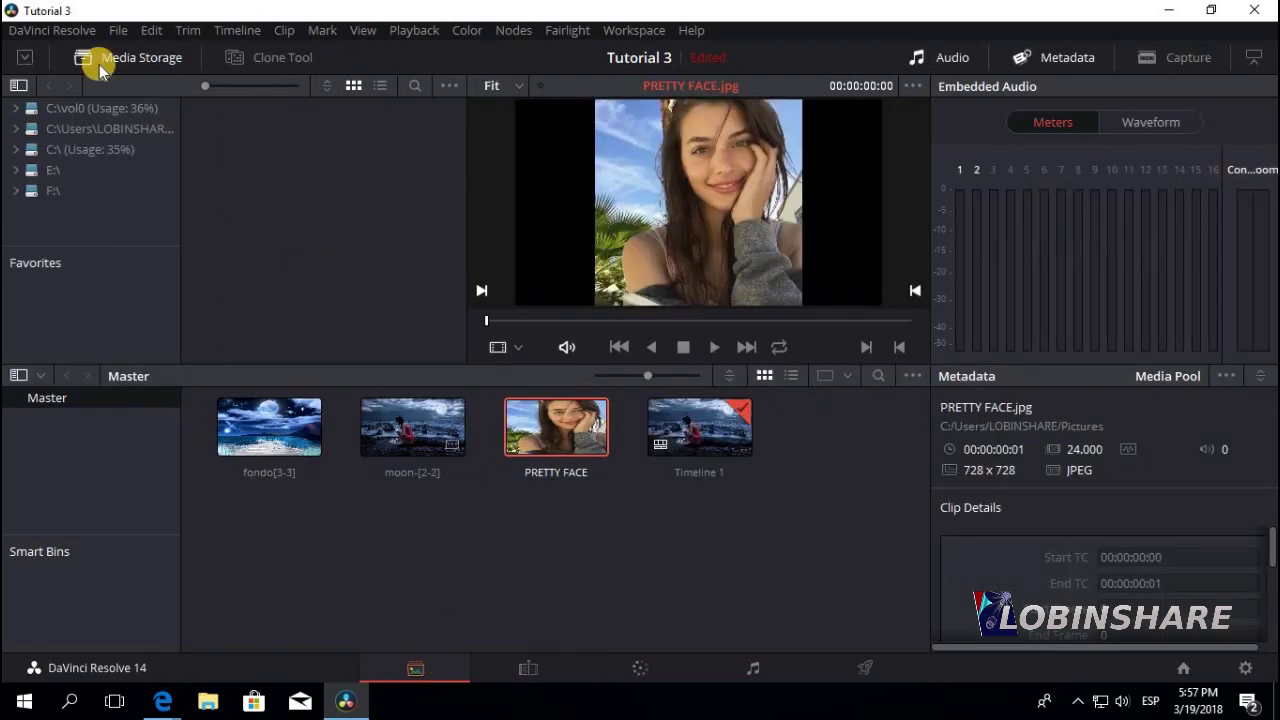
left_click(117, 31)
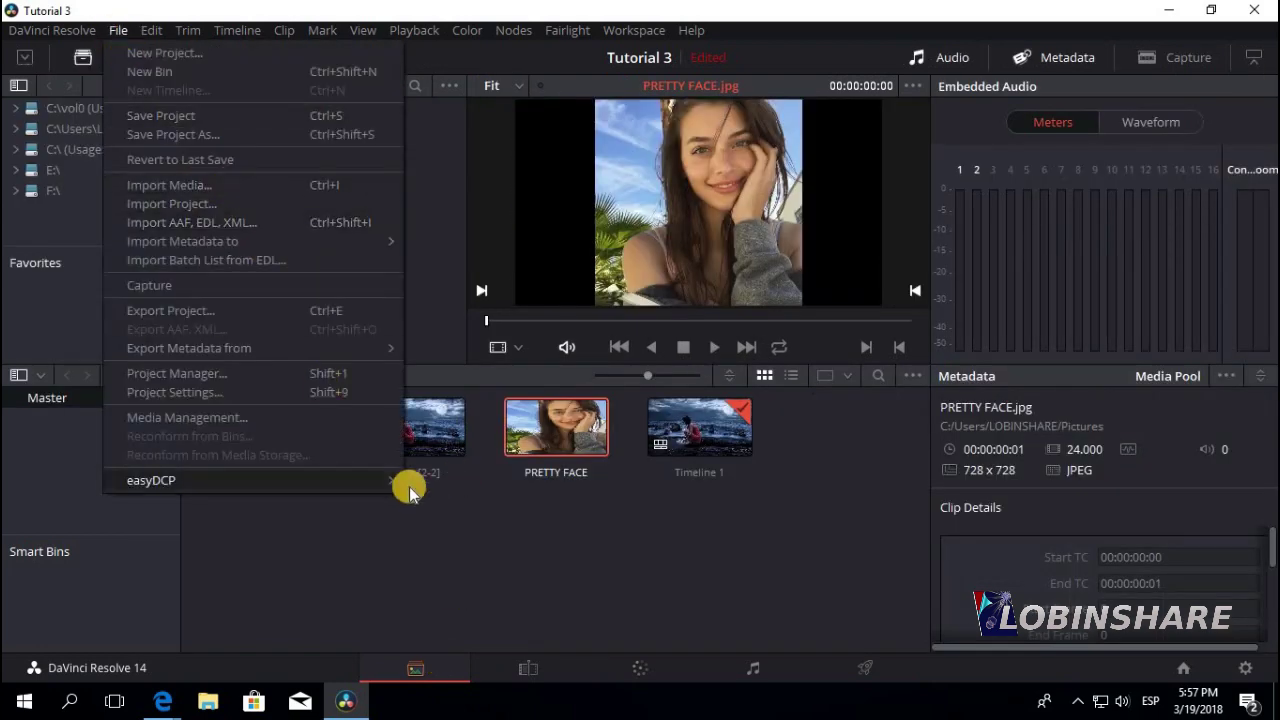
mouse_move(398, 482)
left_click(734, 600)
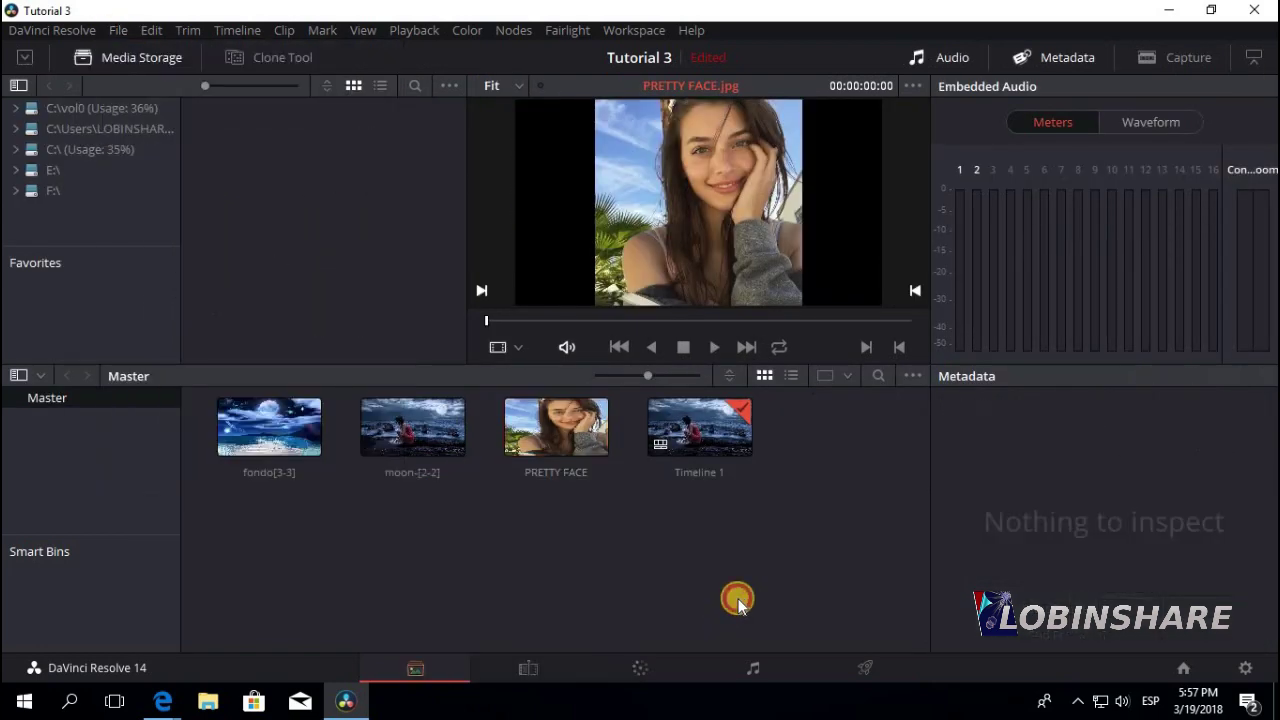
left_click(555, 662)
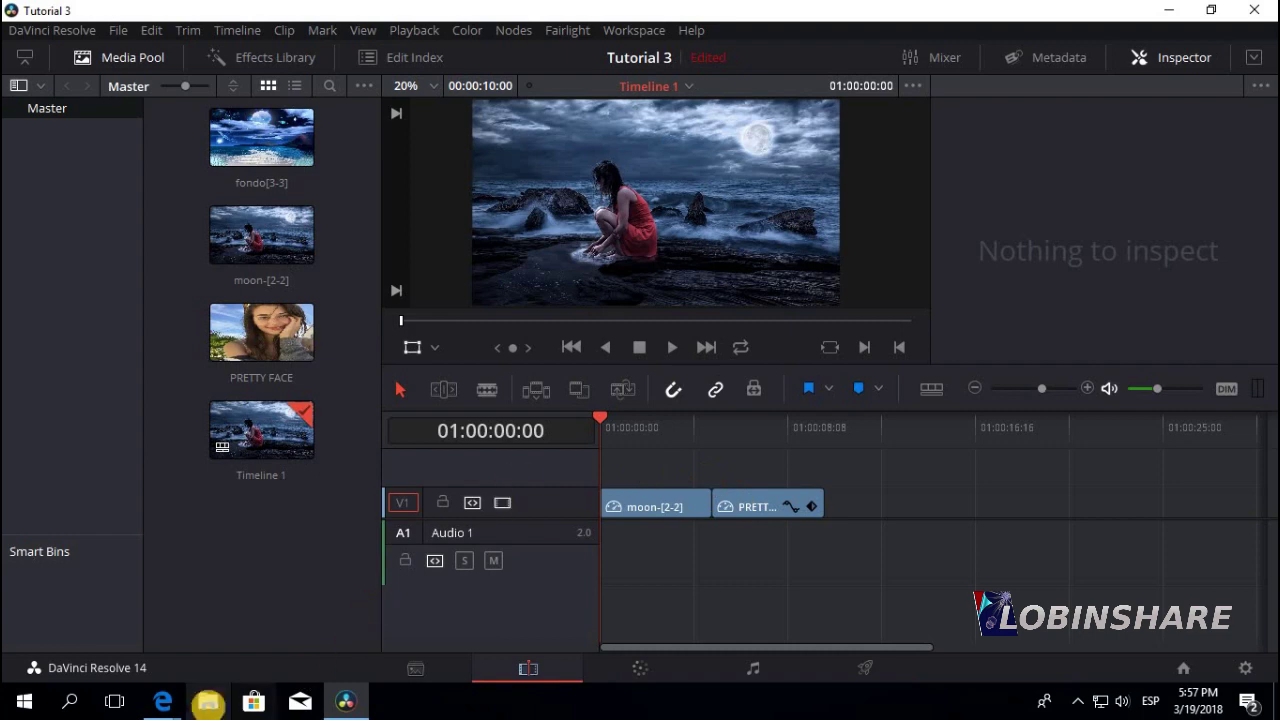
- Import the CHRISTMAS GIFT GUIDE video from the Videos folder in File Explorer into the Media Pool, and close File Explorer
left_click(207, 705)
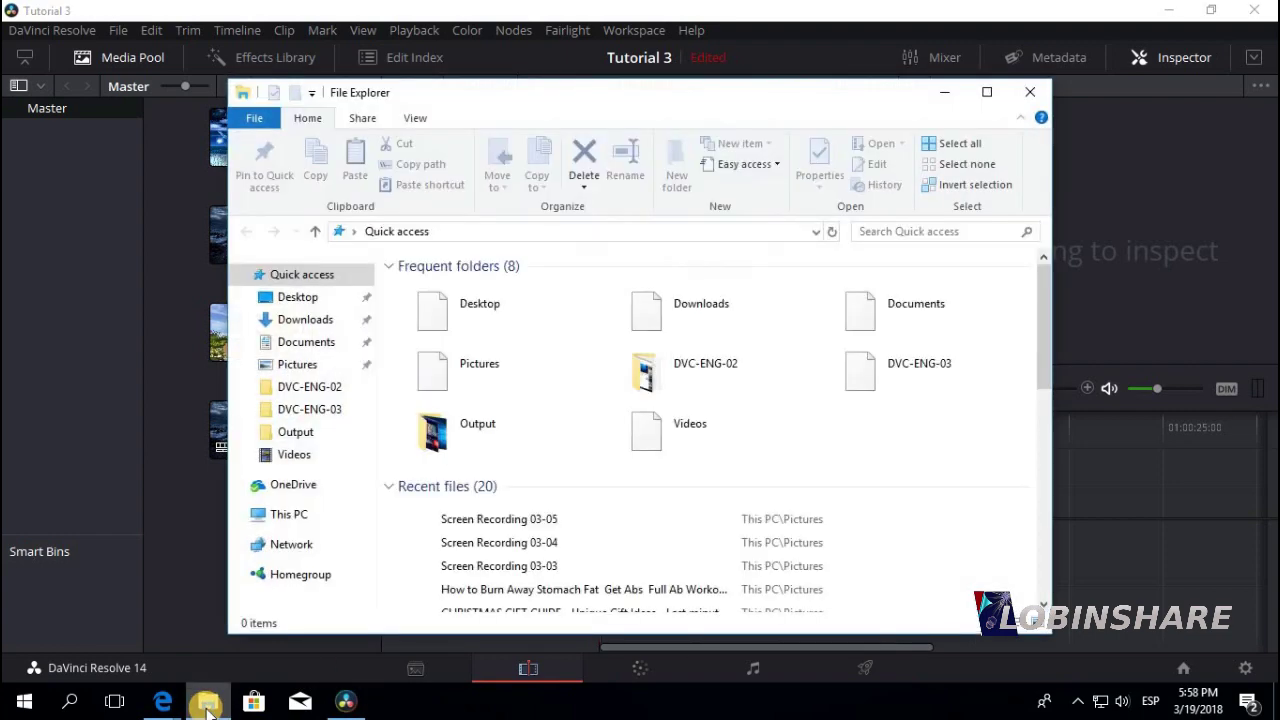
left_click(312, 456)
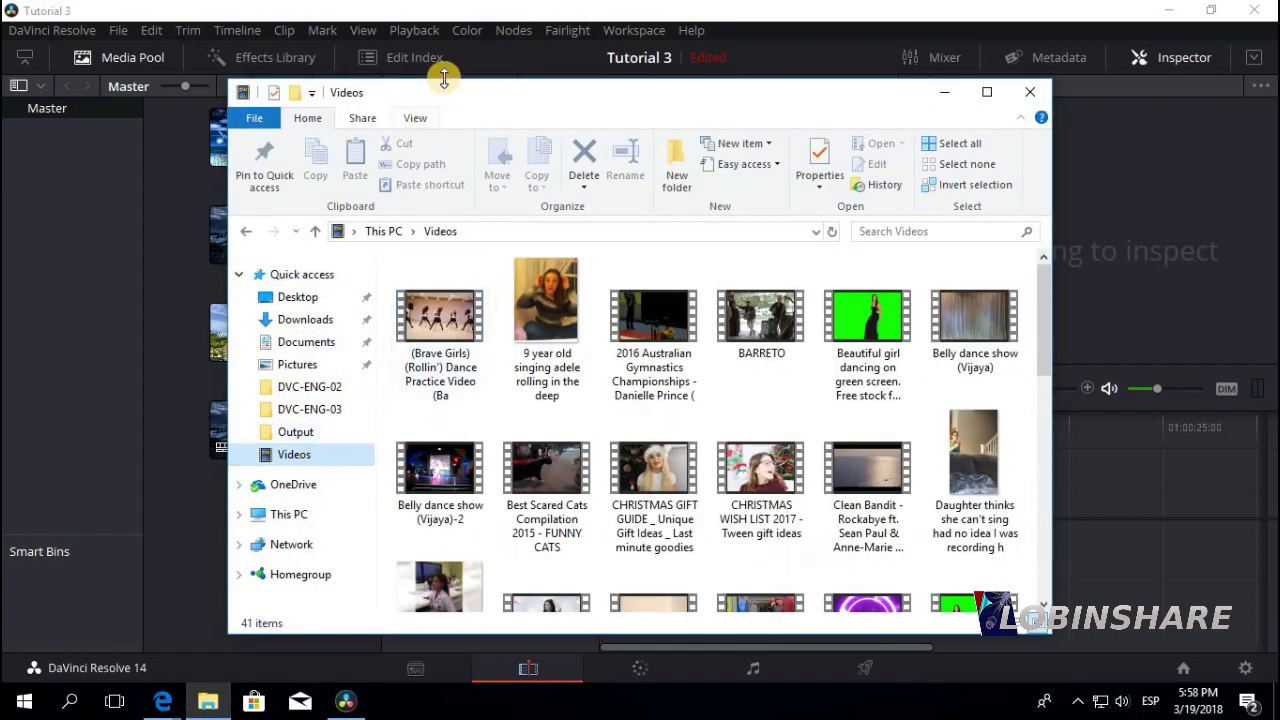
left_click_drag(491, 106, 729, 121)
left_click(893, 483)
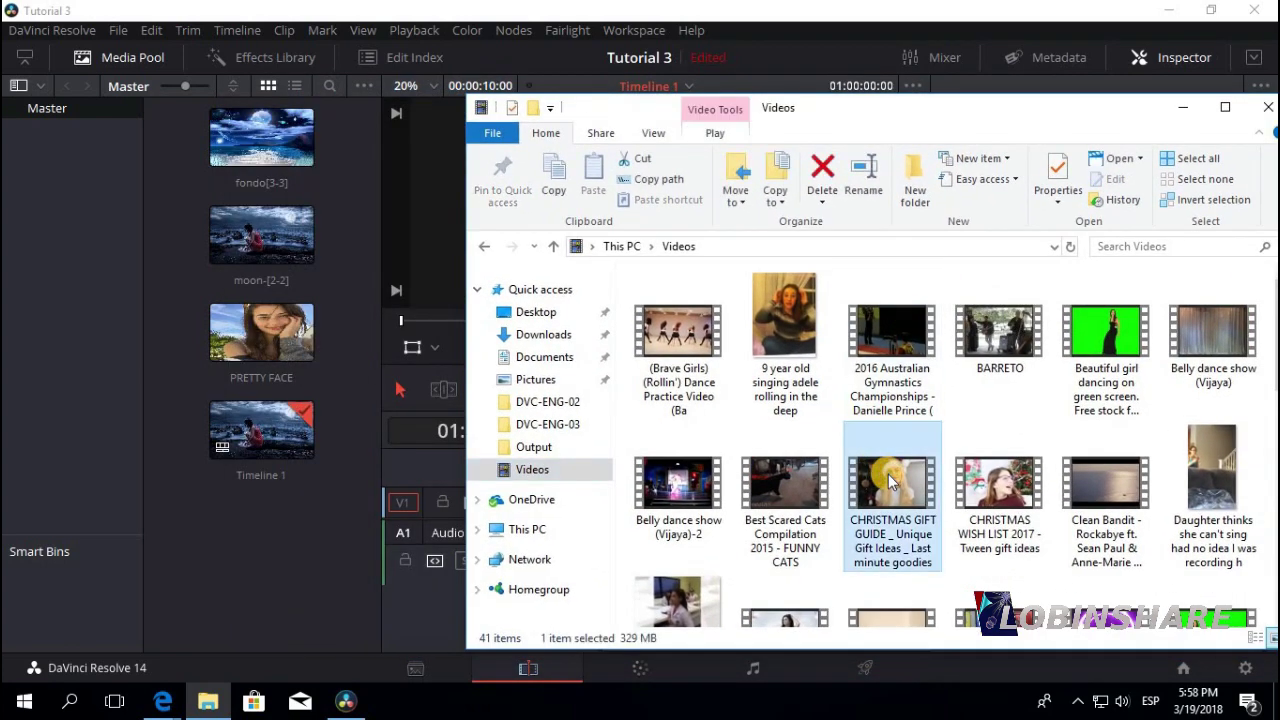
left_click_drag(893, 483, 278, 567)
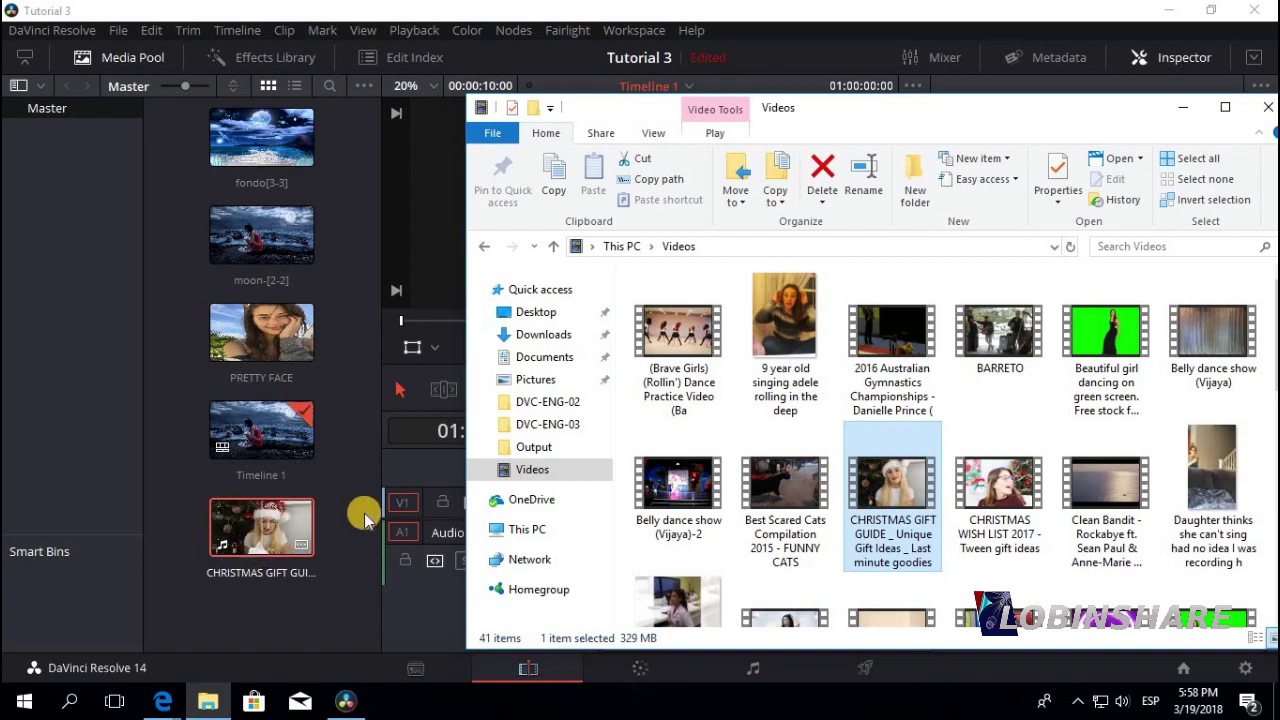
left_click(1268, 107)
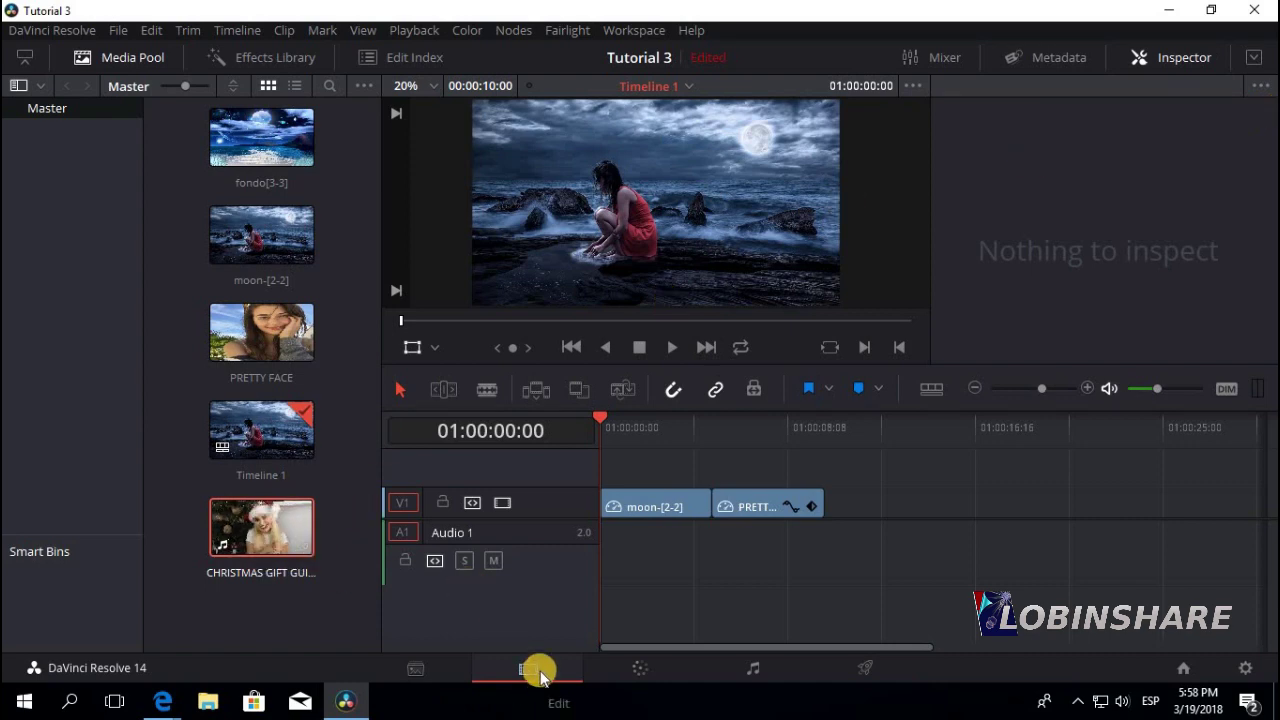
- Load the CHRISTMAS GIFT GUIDE clip into the source viewer and set its In point at 00:02:36:00
left_click(1183, 64)
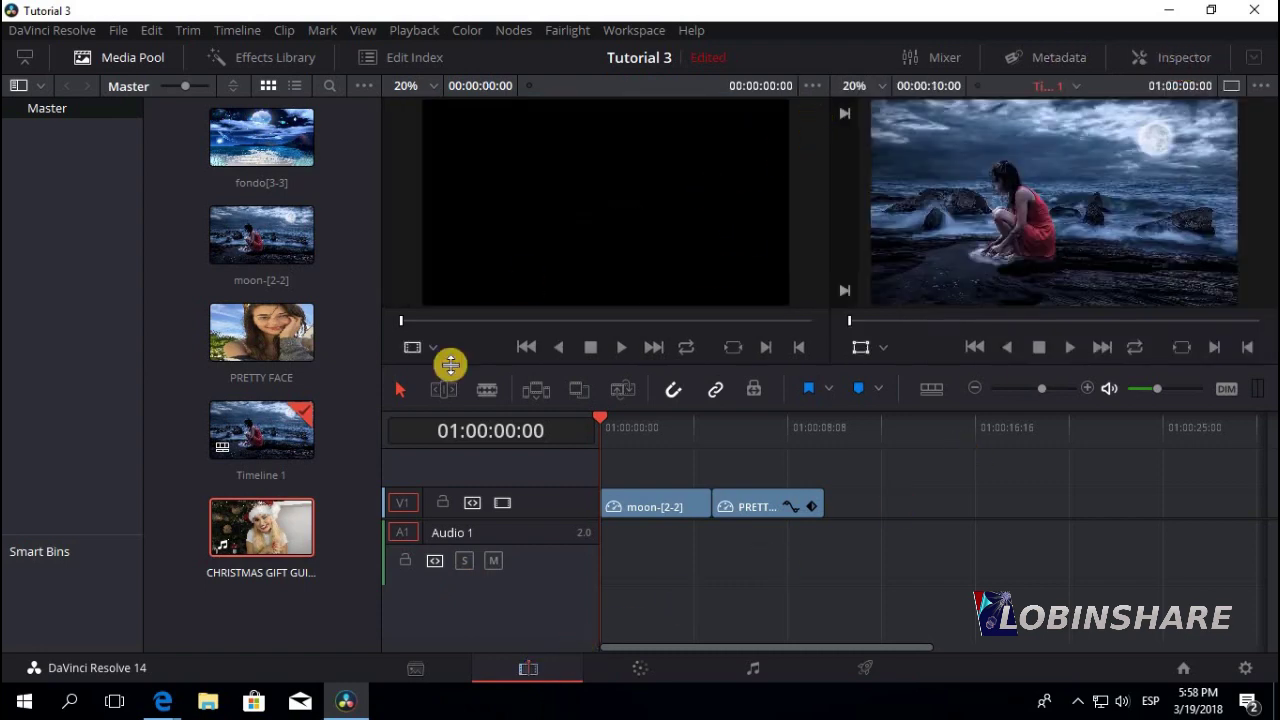
left_click_drag(262, 527, 529, 266)
left_click(439, 322)
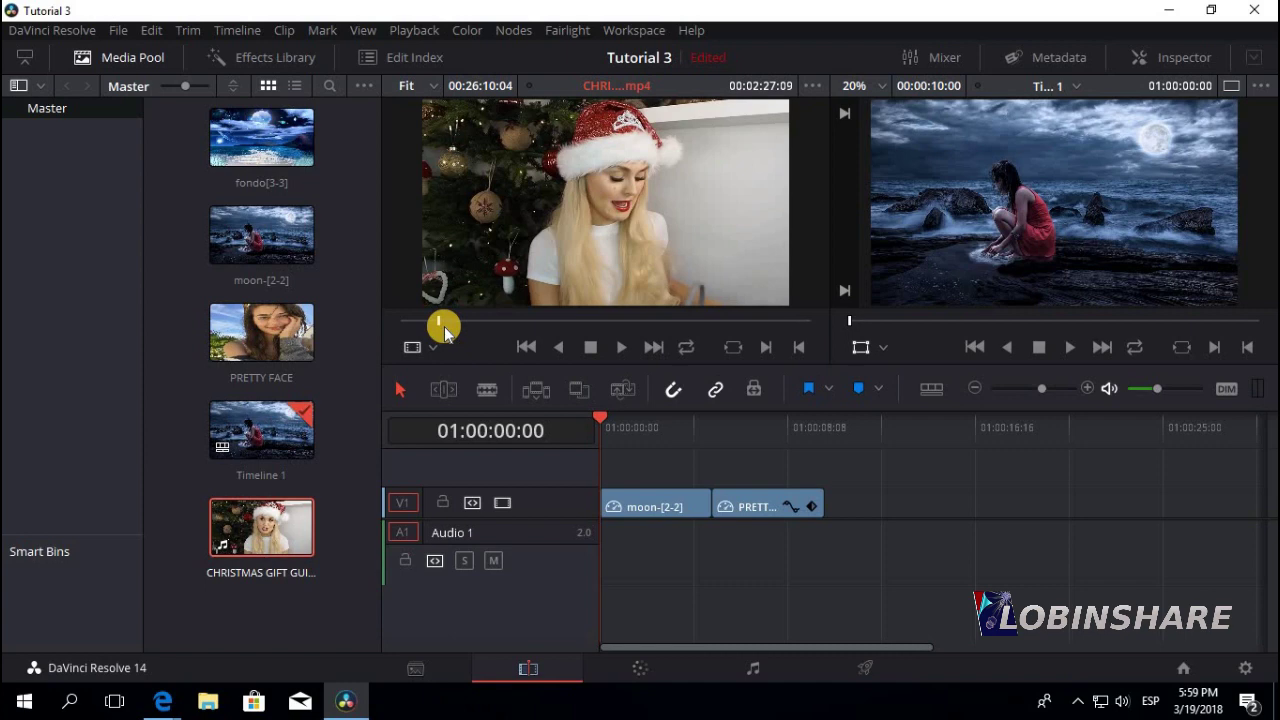
left_click(619, 348)
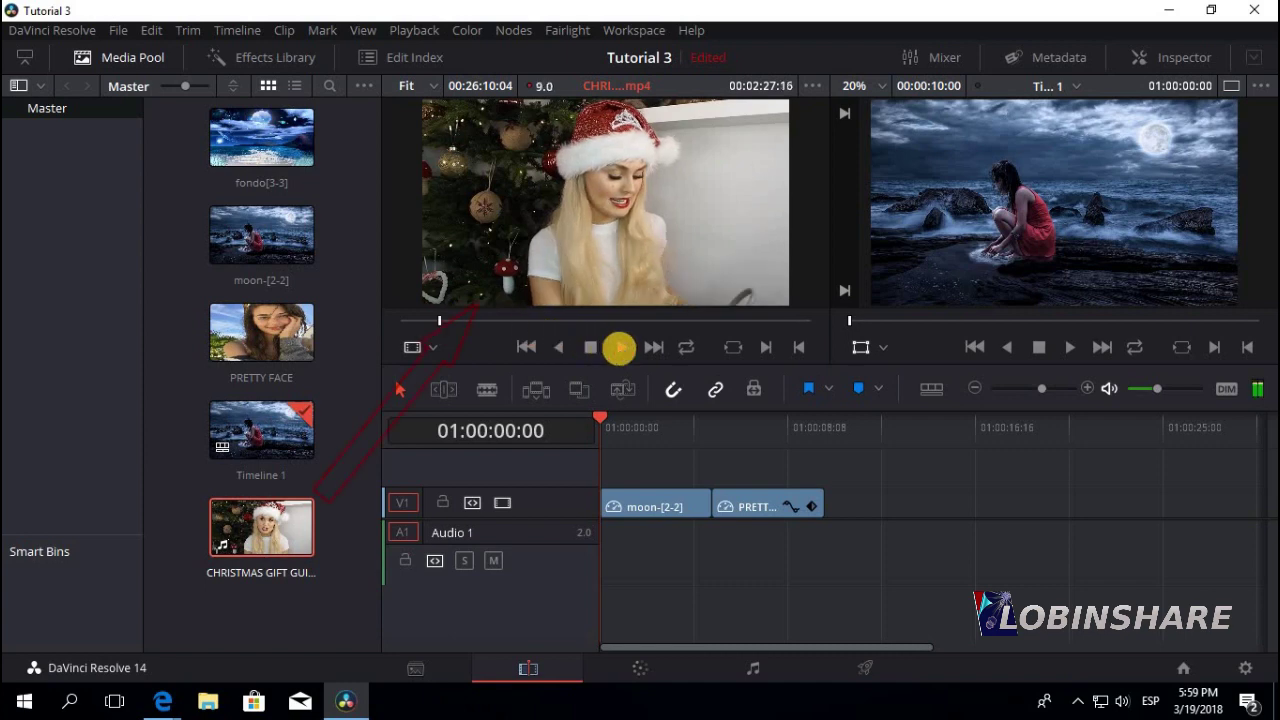
left_click(591, 348)
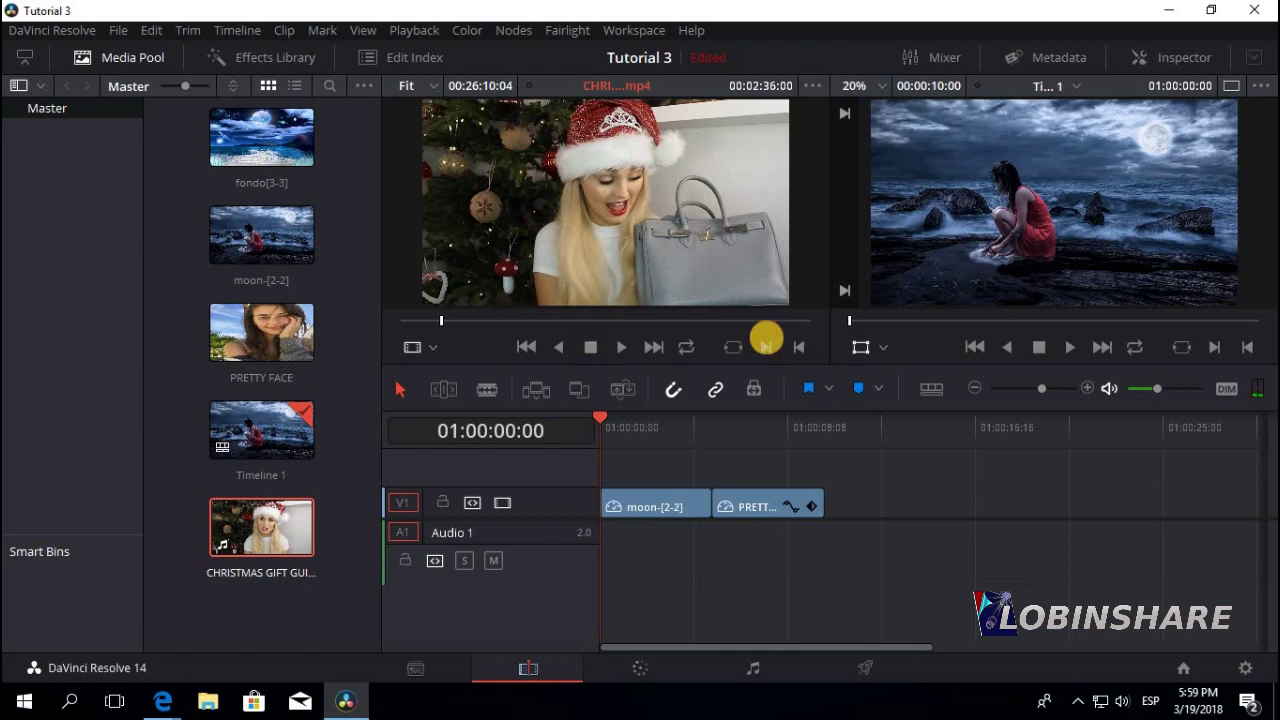
left_click(768, 345)
- Set the source clip's Out point at 00:02:44:07 and place the marked section on V1 and A1 directly after PRETTY FACE
left_click(625, 351)
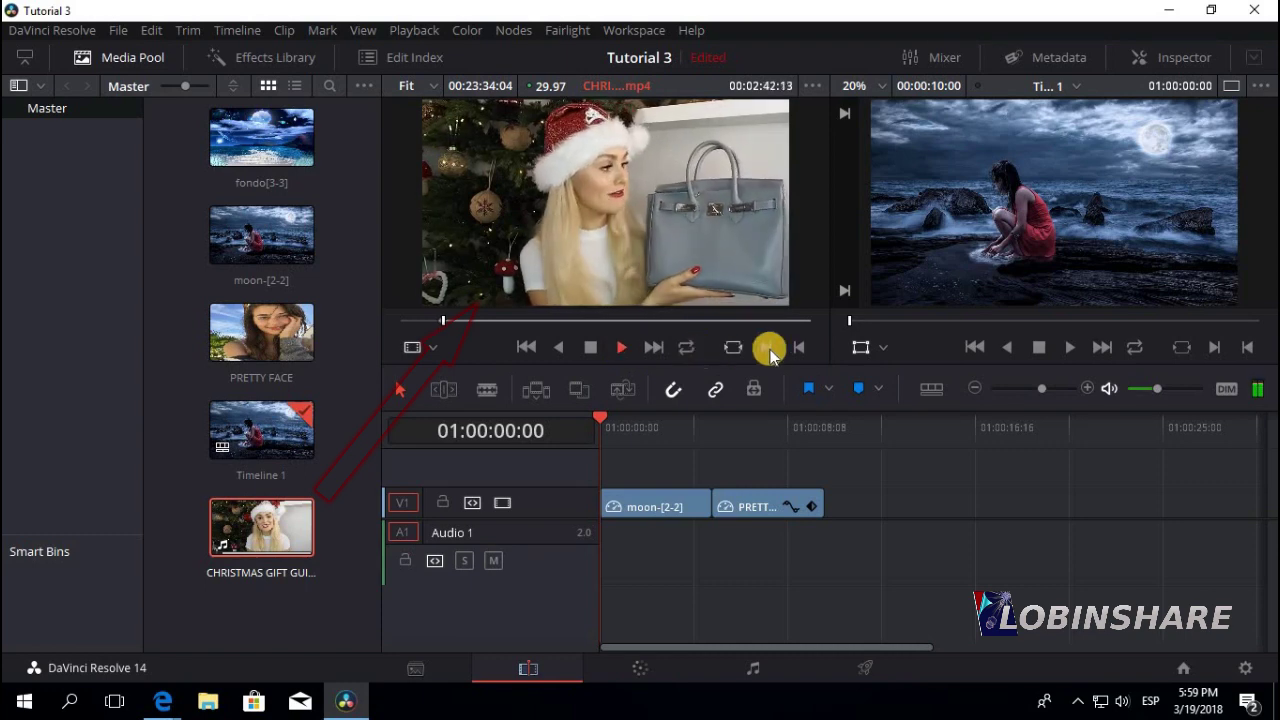
left_click(590, 347)
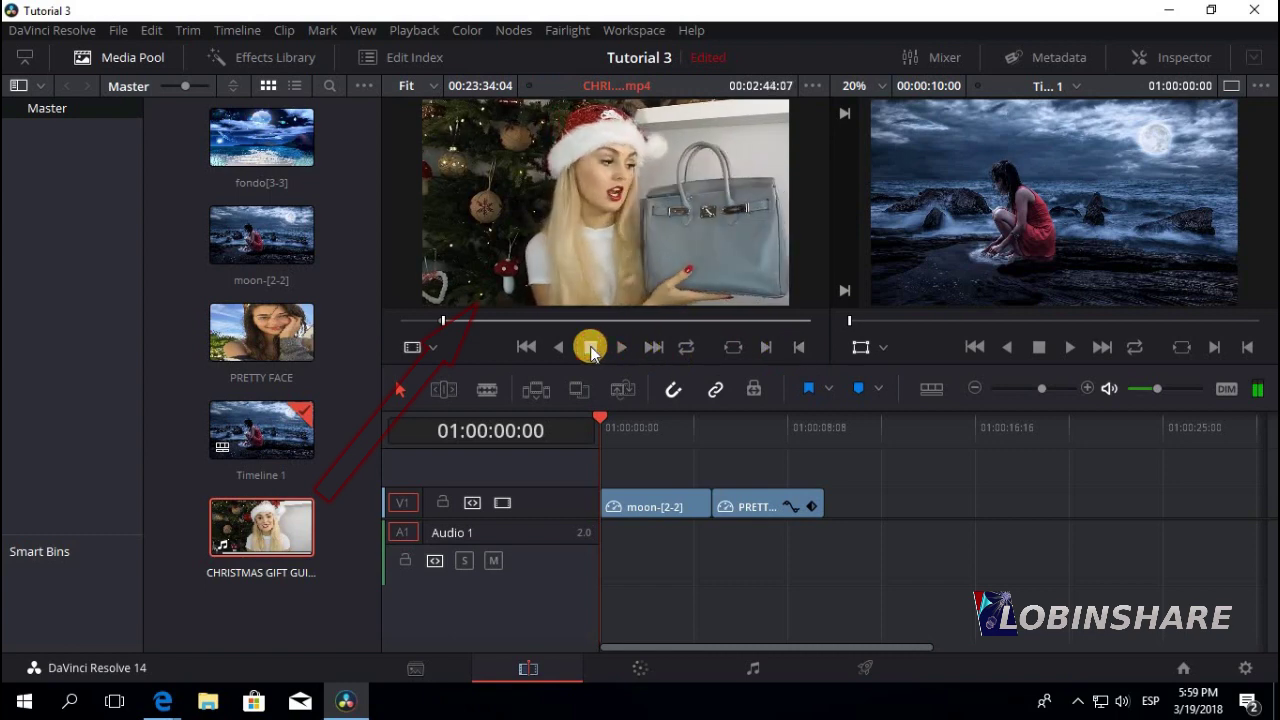
left_click(799, 344)
mouse_move(563, 243)
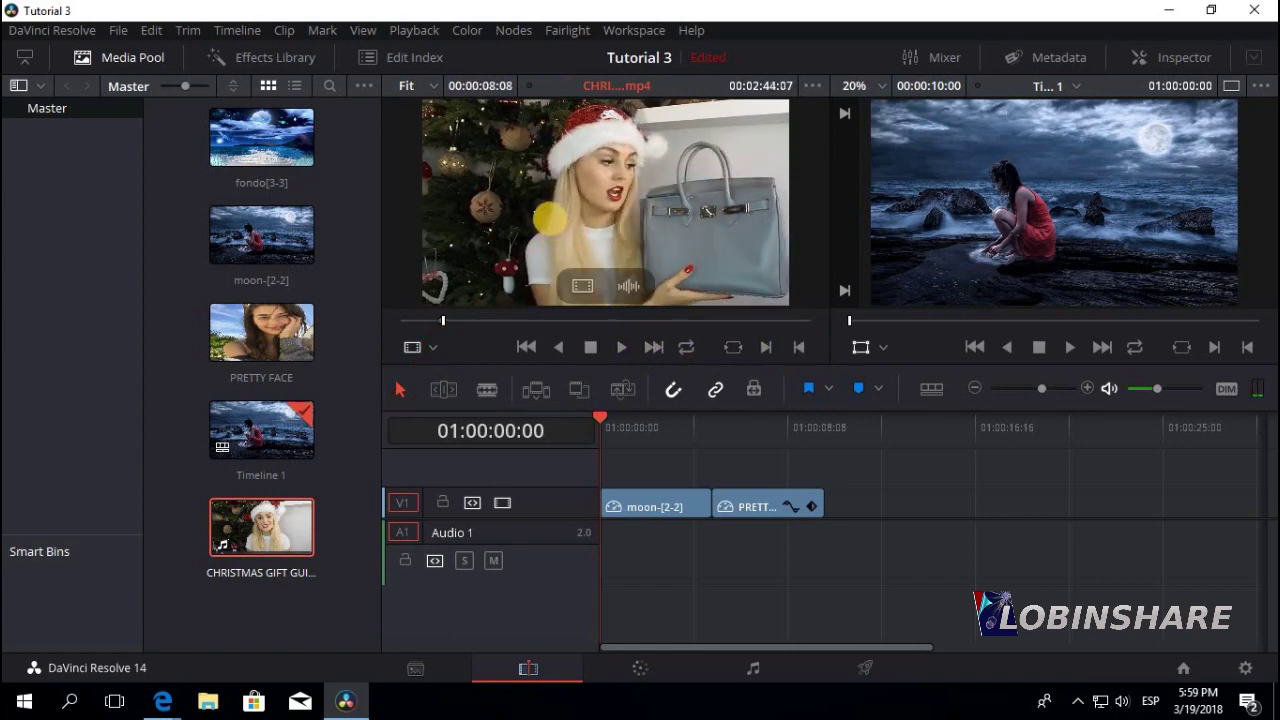
left_click_drag(558, 237, 826, 502)
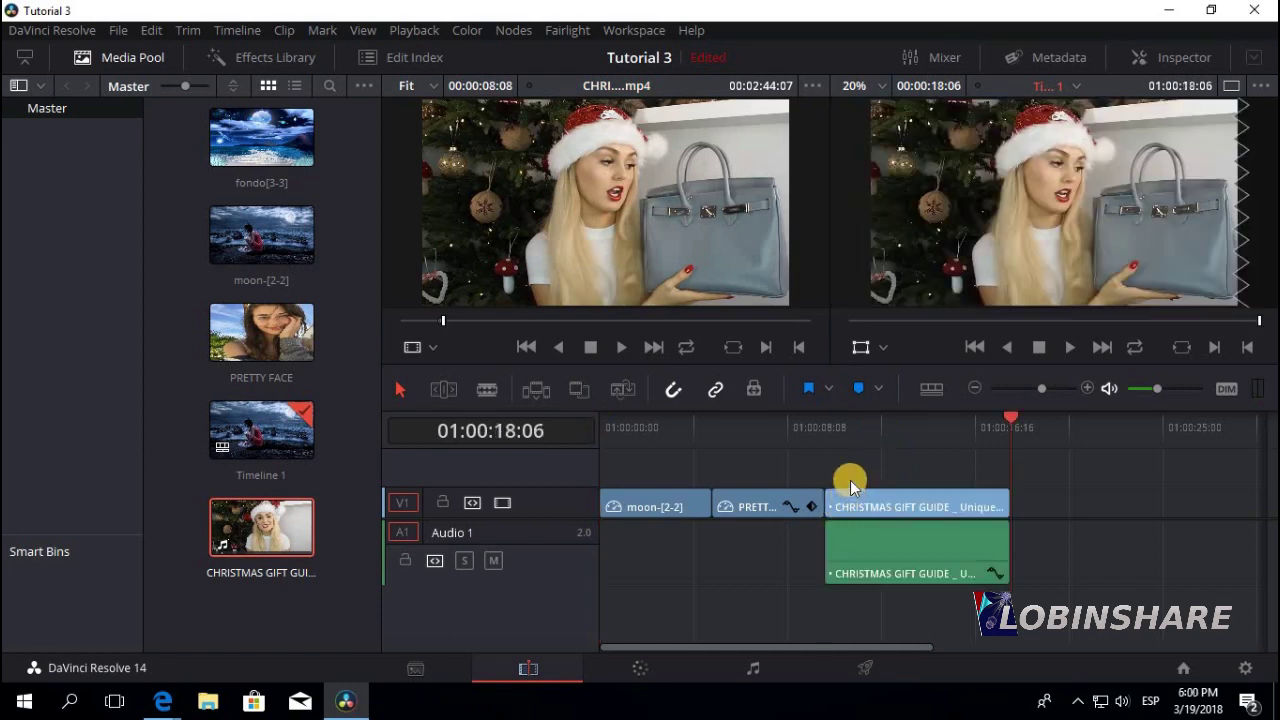
- Play the CHRISTMAS GIFT GUIDE clip on the timeline from its start at 01:00:10:00, and stop playback
left_click(826, 424)
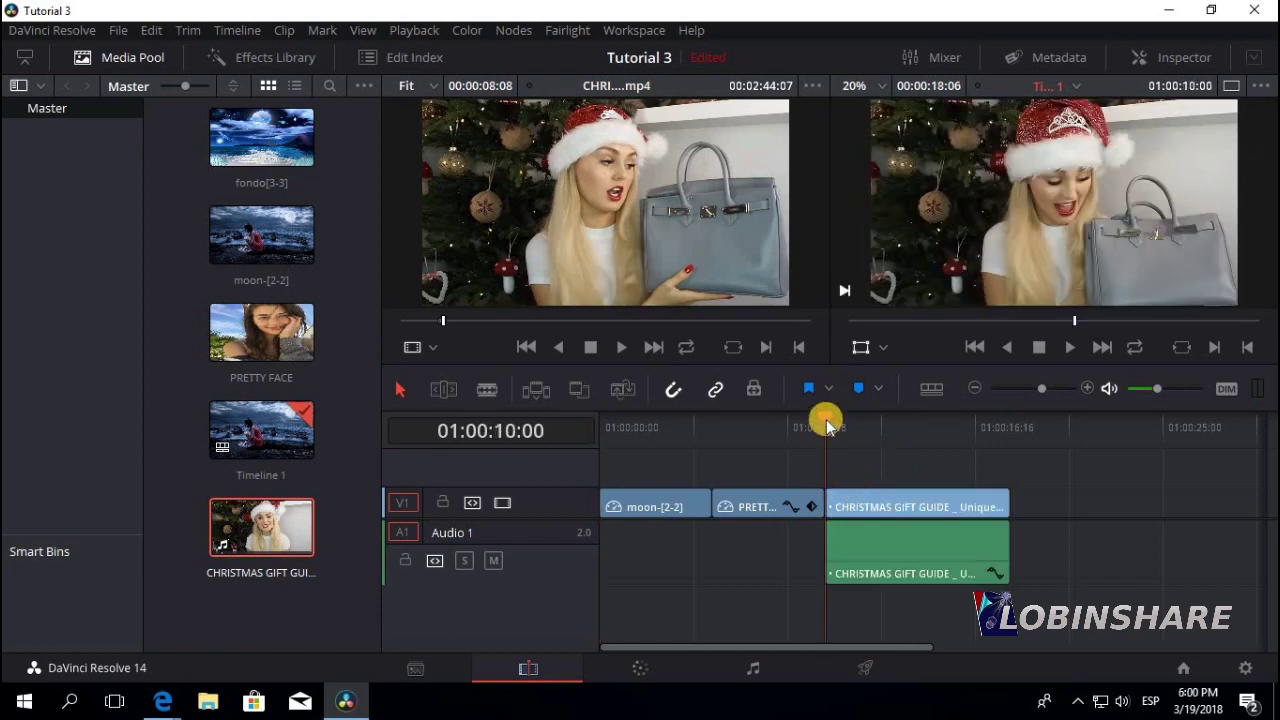
left_click(1071, 348)
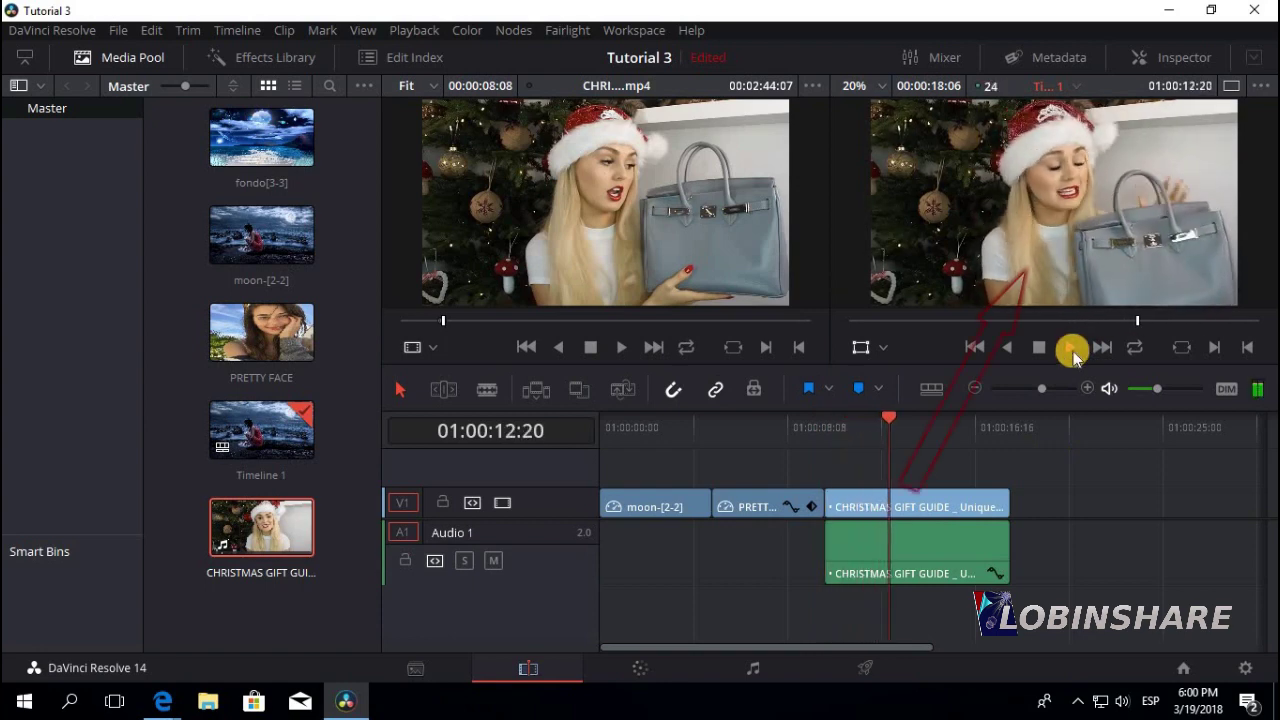
left_click(1040, 347)
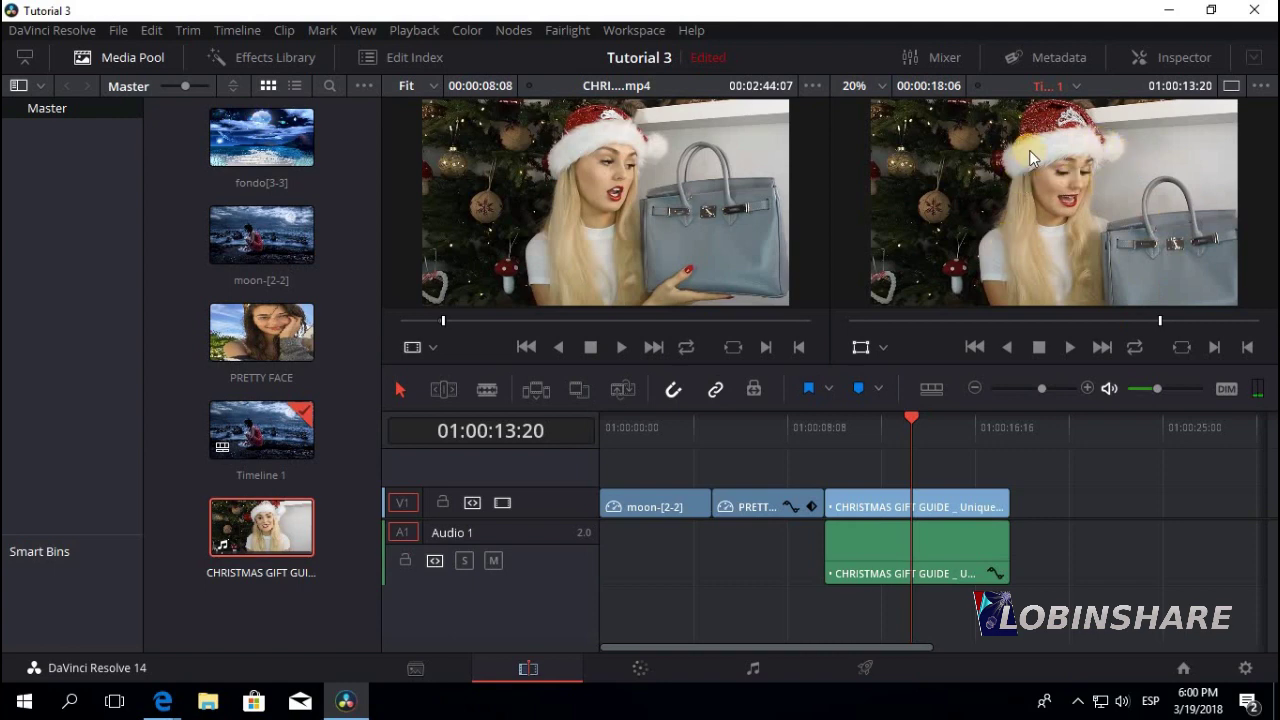
- Select the CHRISTMAS GIFT GUIDE clip on the timeline, show its Inspector settings and switch the viewer overlay to Crop
left_click(953, 517)
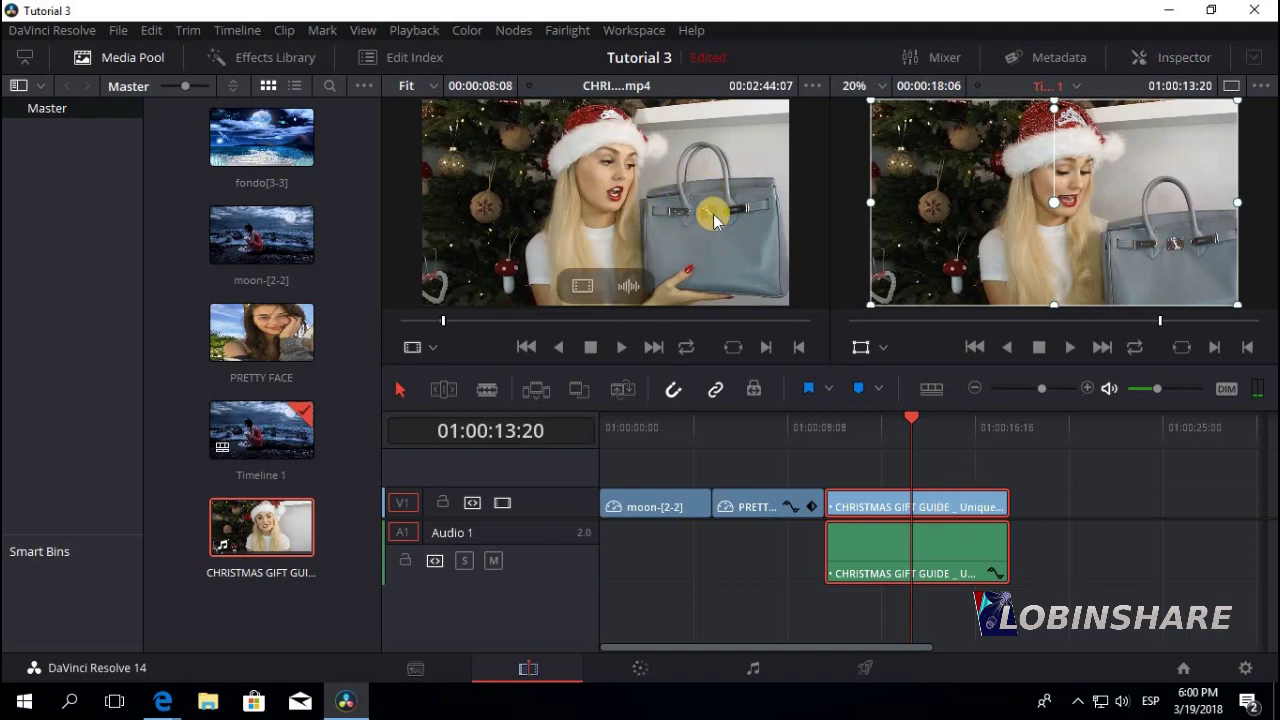
left_click(1183, 62)
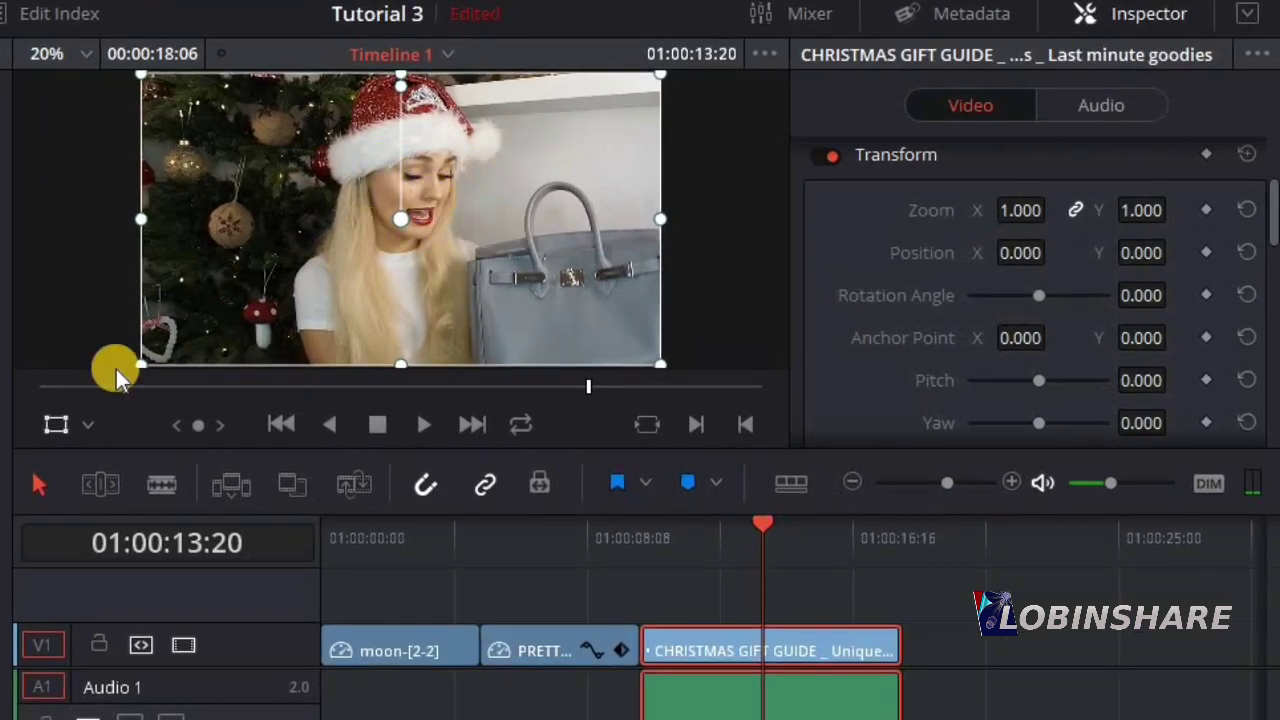
left_click(87, 418)
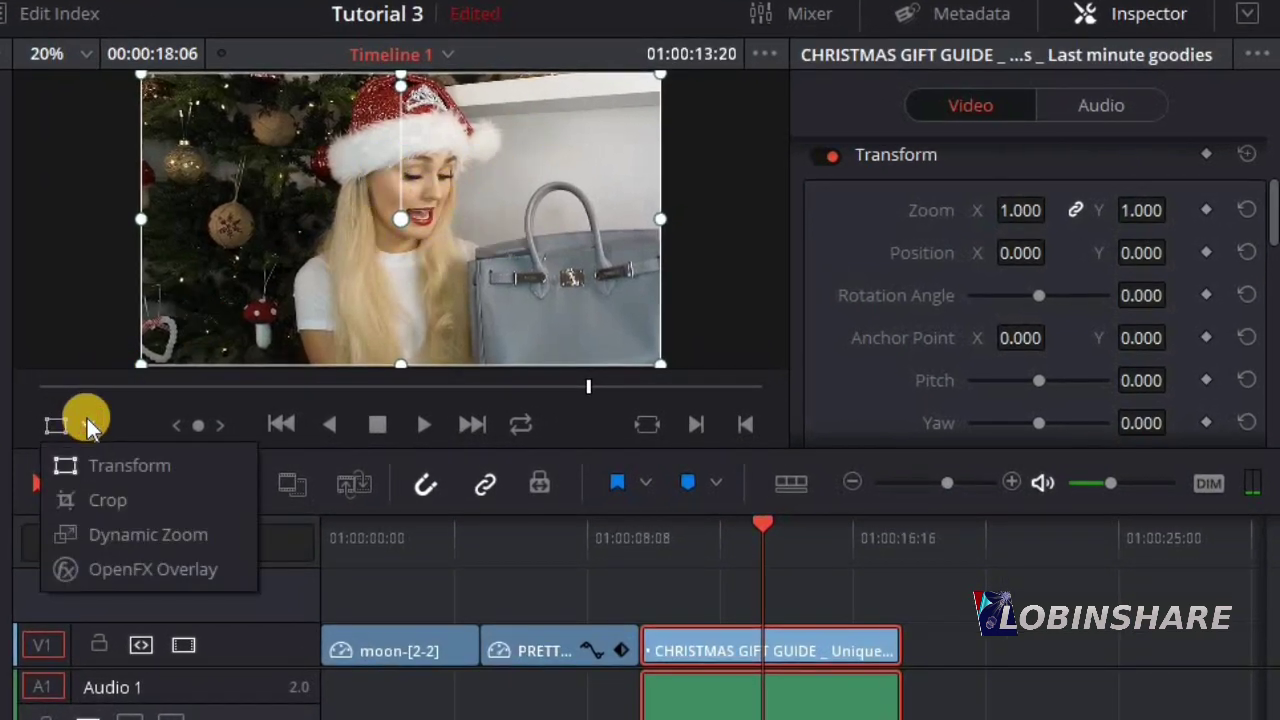
left_click(89, 500)
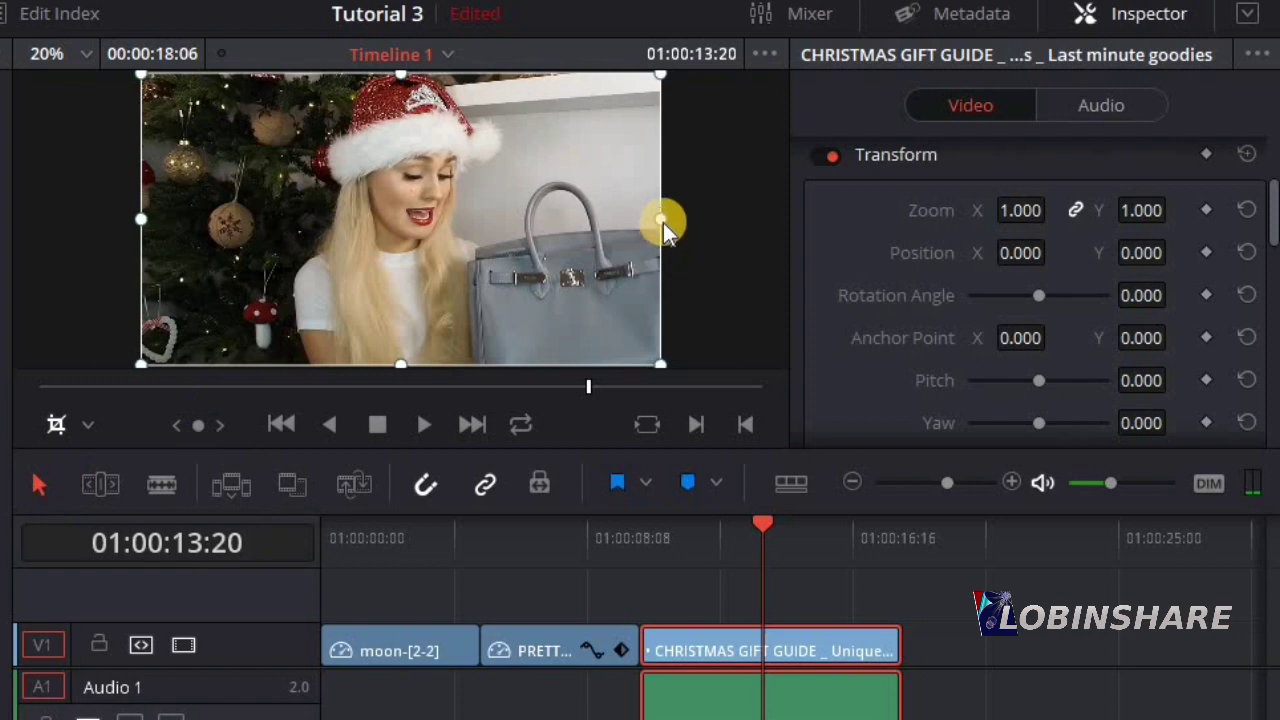
- Try cropping over a third off the CHRISTMAS GIFT GUIDE clip's left side, play it, and restore the full frame
left_click_drag(139, 220, 339, 244)
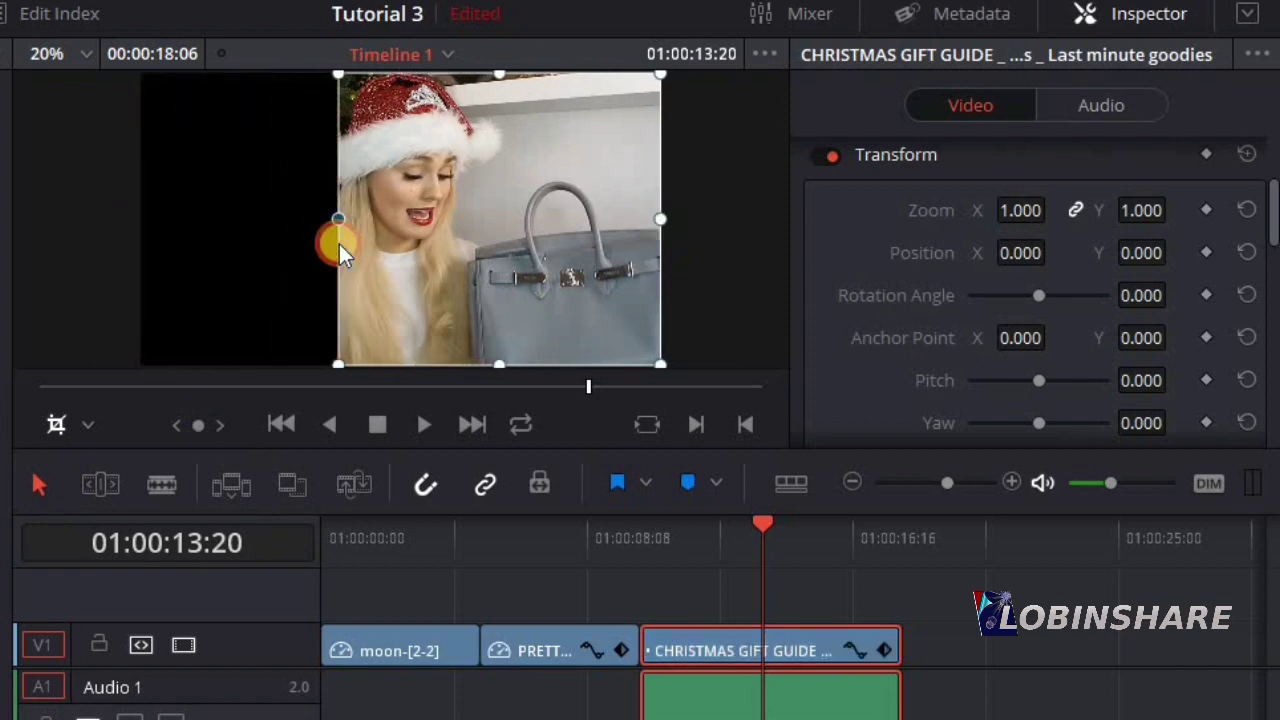
left_click(648, 536)
left_click(423, 424)
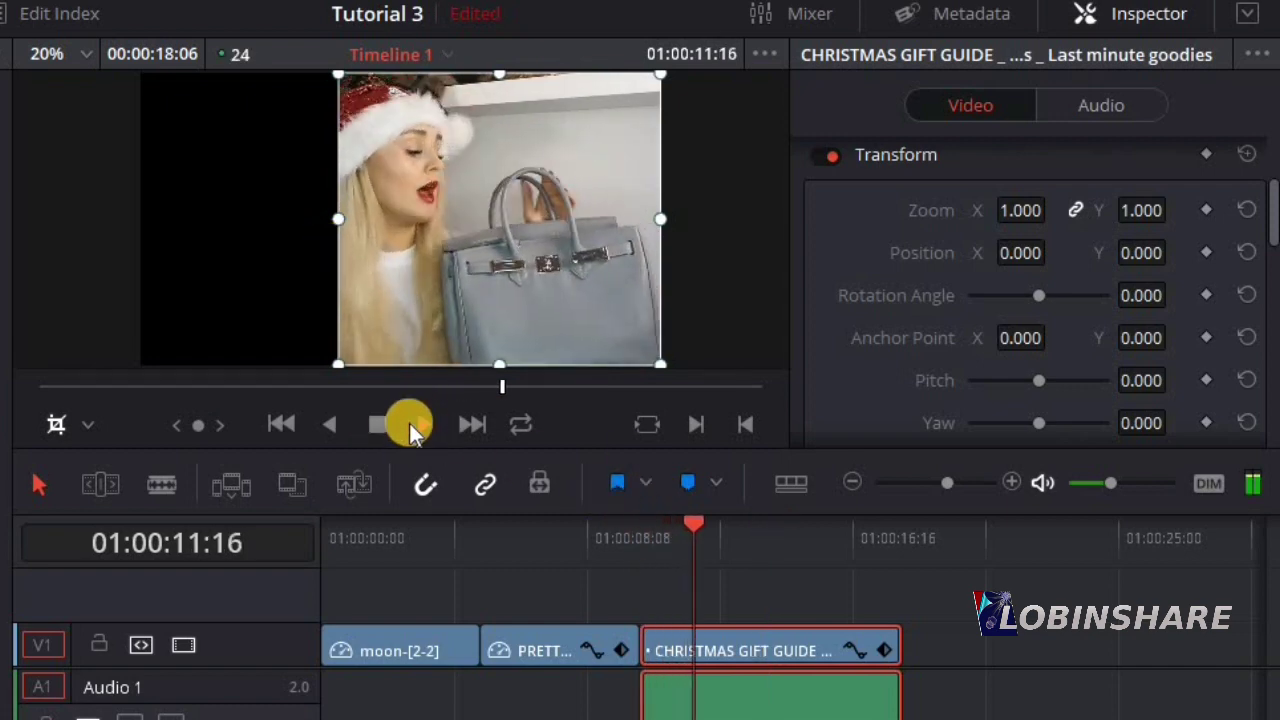
left_click(377, 428)
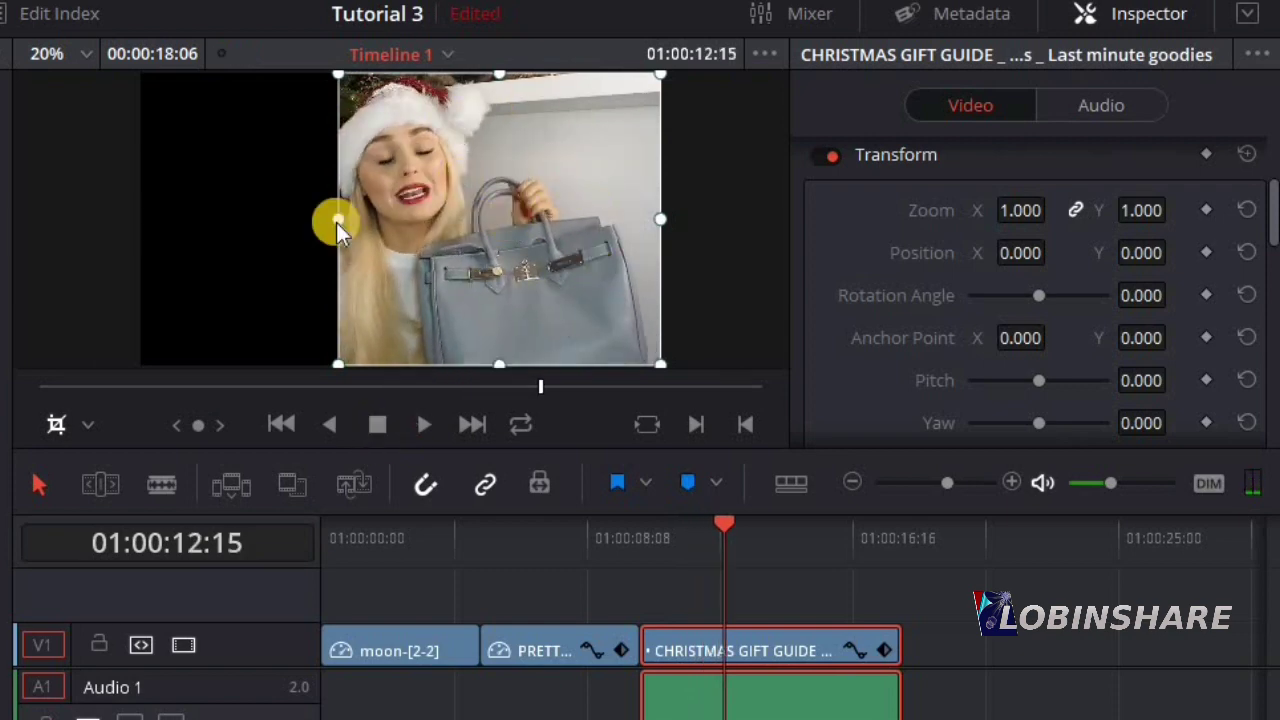
left_click_drag(336, 222, 112, 202)
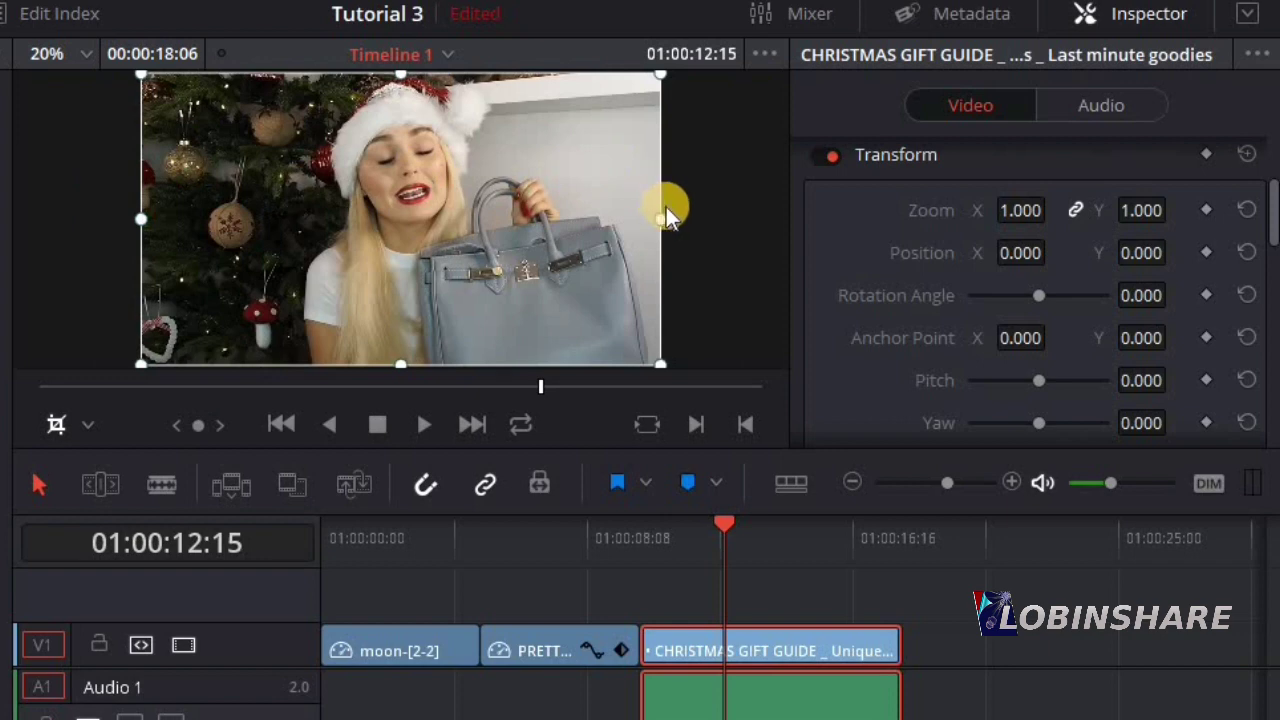
- Try cropping about 40% off the CHRISTMAS GIFT GUIDE clip's right side, play it, and restore the full frame
left_click_drag(666, 216, 448, 262)
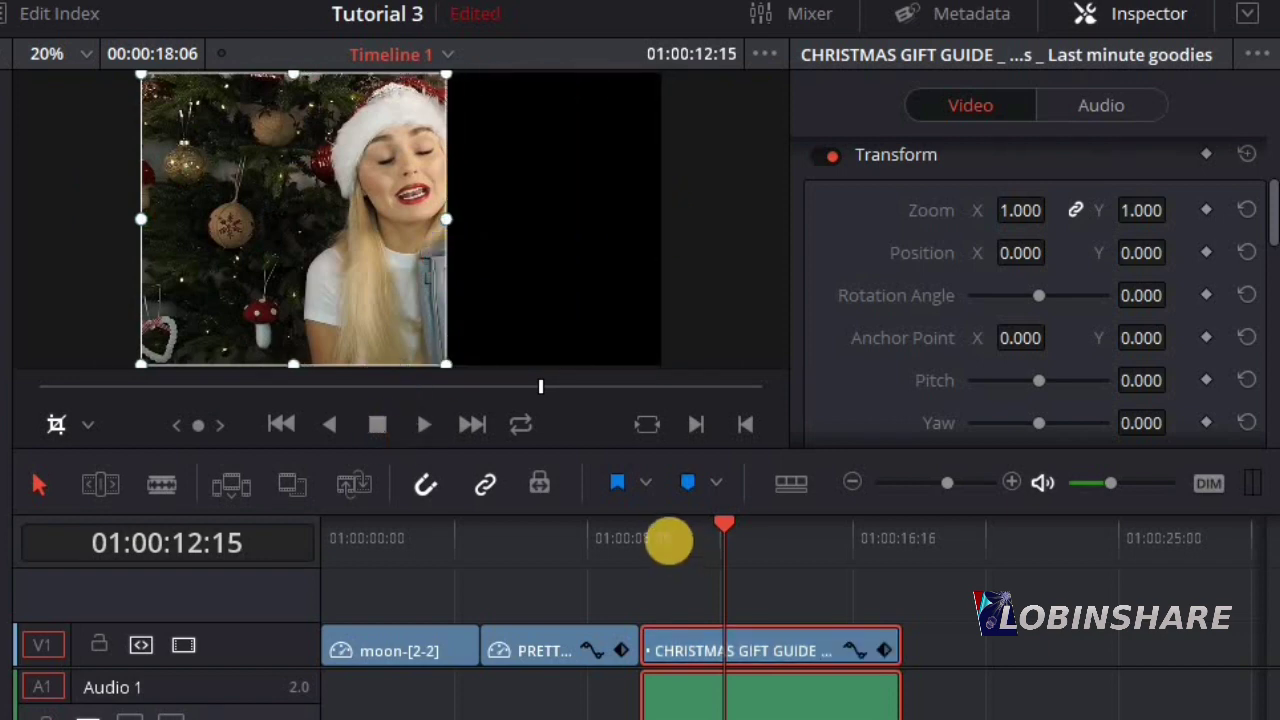
left_click(668, 535)
left_click(424, 425)
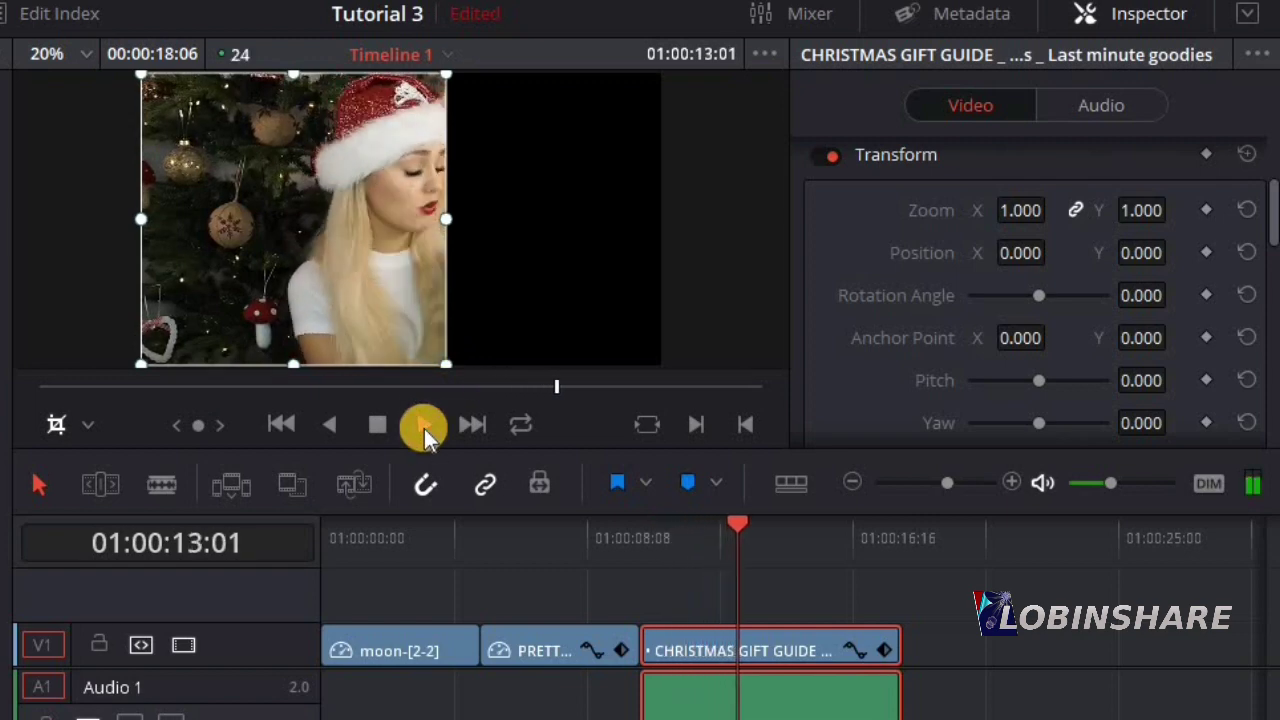
left_click(377, 424)
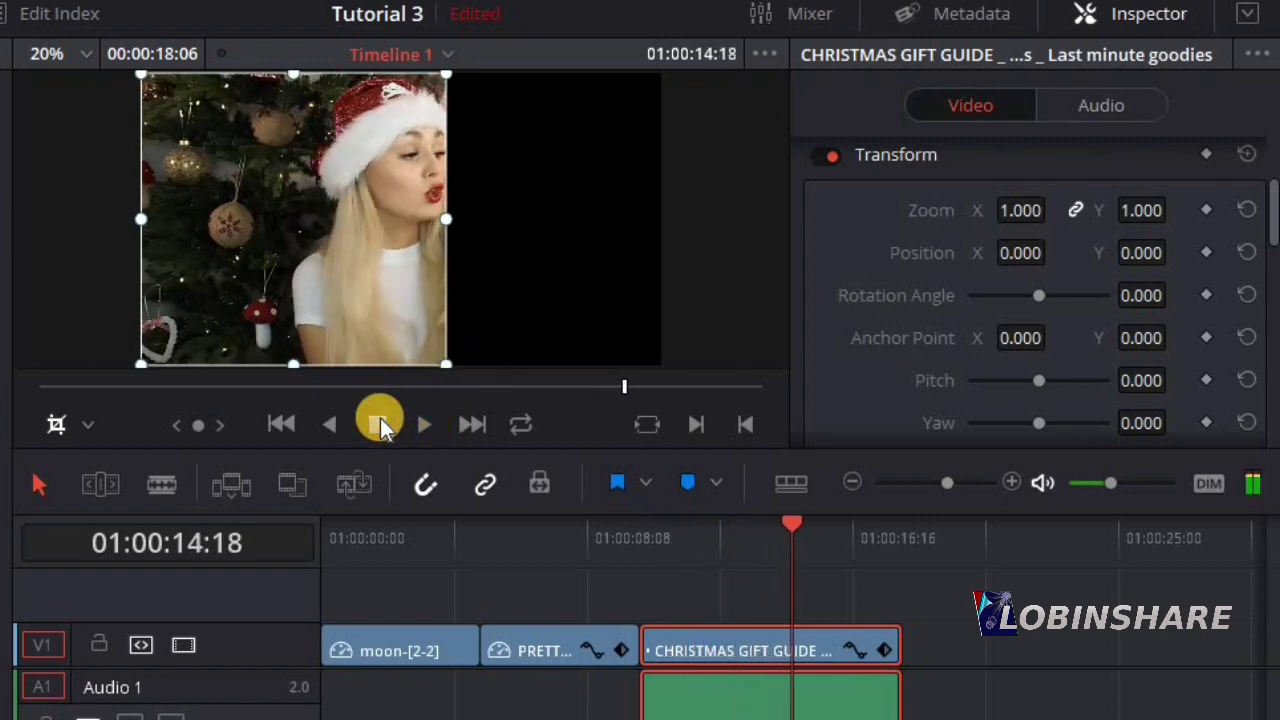
left_click_drag(446, 218, 663, 222)
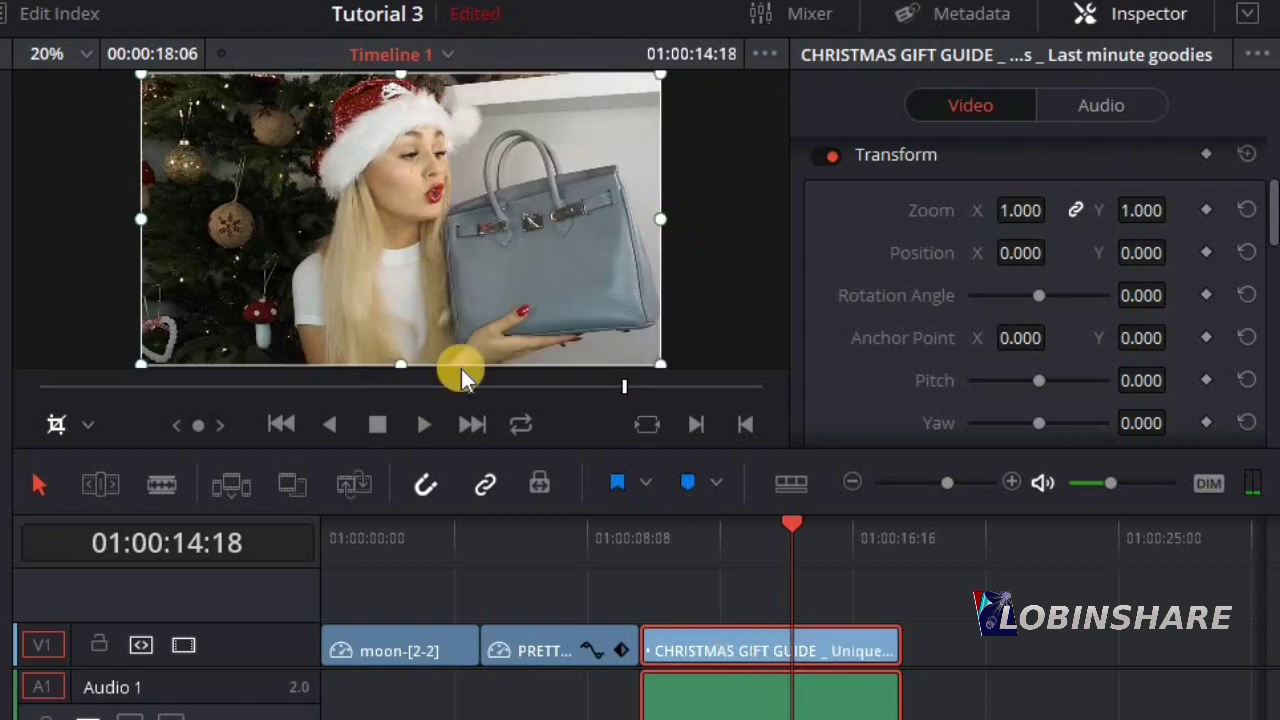
- Try a Softness of 1.920 in the CHRISTMAS GIFT GUIDE clip's Cropping settings, and return it to 0
left_click(88, 420)
left_click(100, 490)
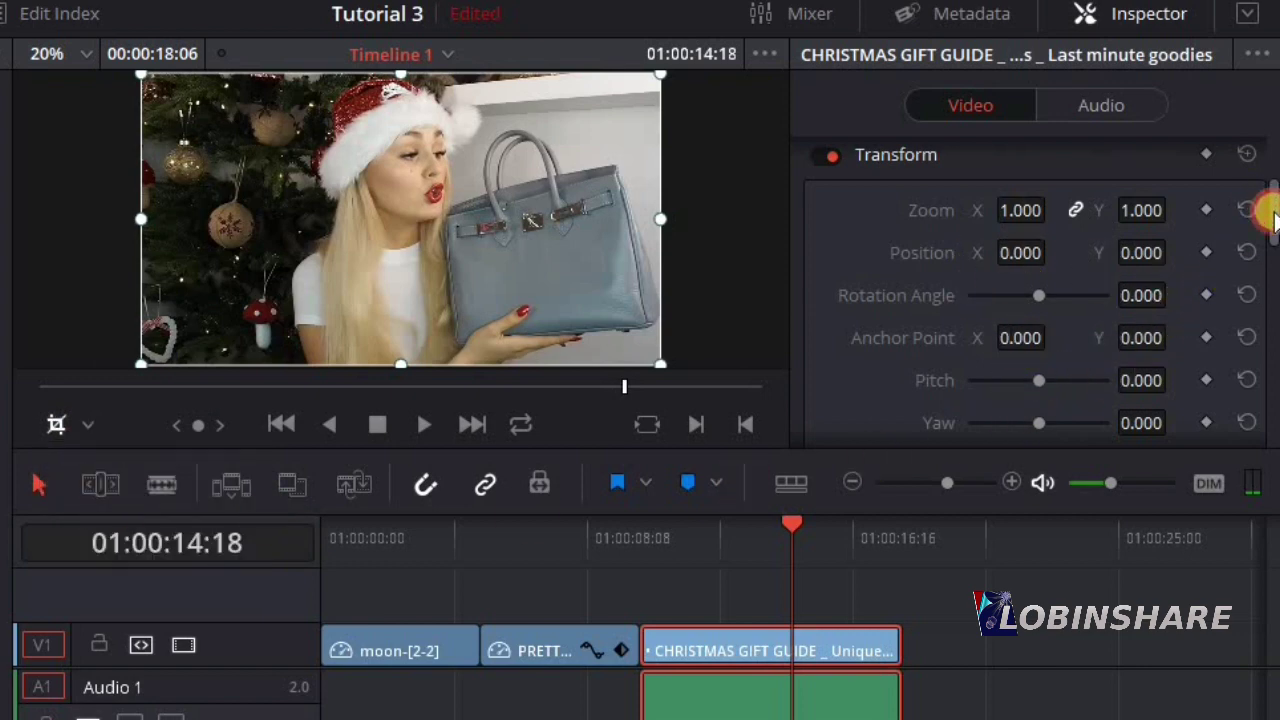
left_click_drag(1268, 215, 1260, 285)
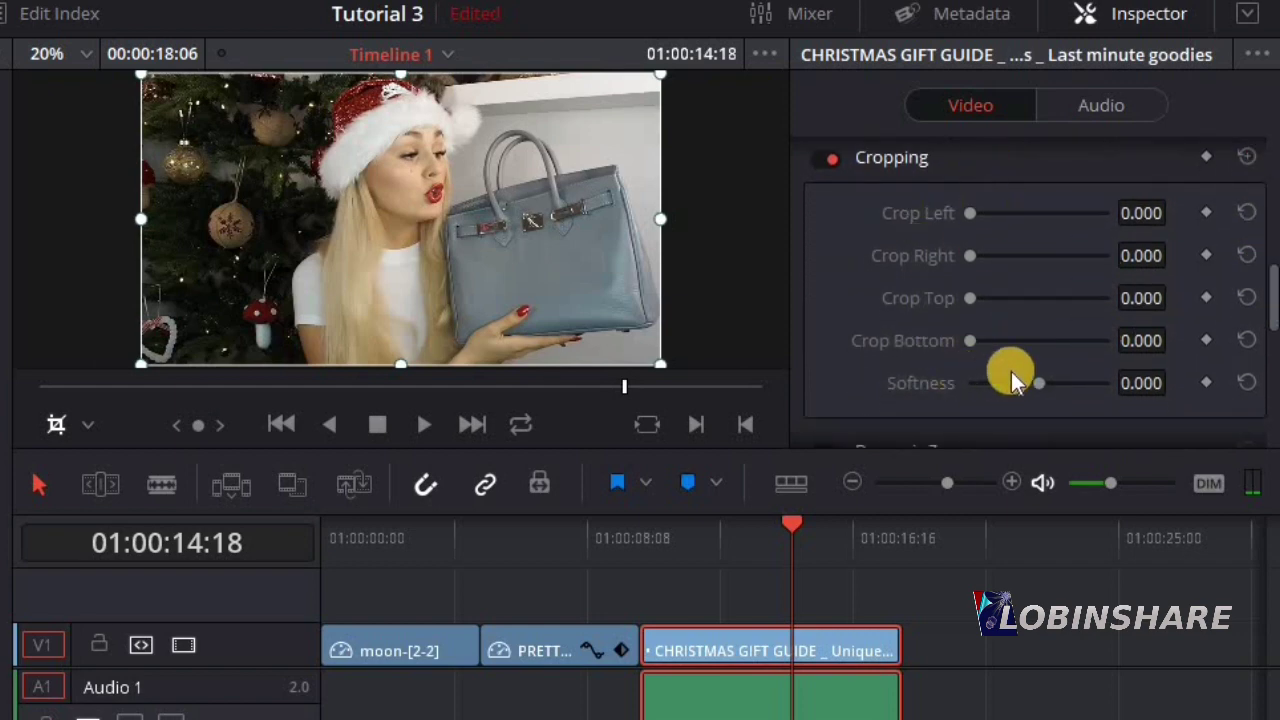
mouse_move(1038, 390)
left_mouse_down()
mouse_move(951, 383)
mouse_move(1043, 380)
mouse_move(1010, 365)
mouse_move(1000, 368)
mouse_move(1040, 383)
left_mouse_up()
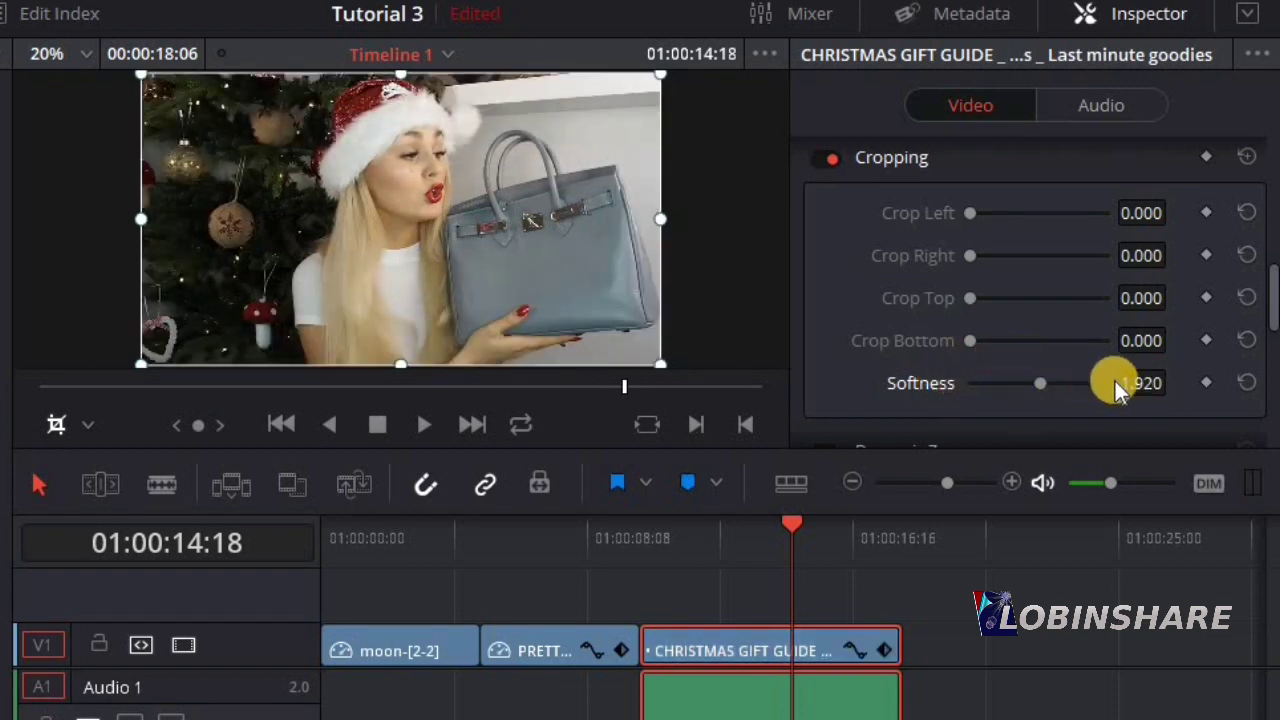
left_click(1141, 383)
type("0")
key("Return")
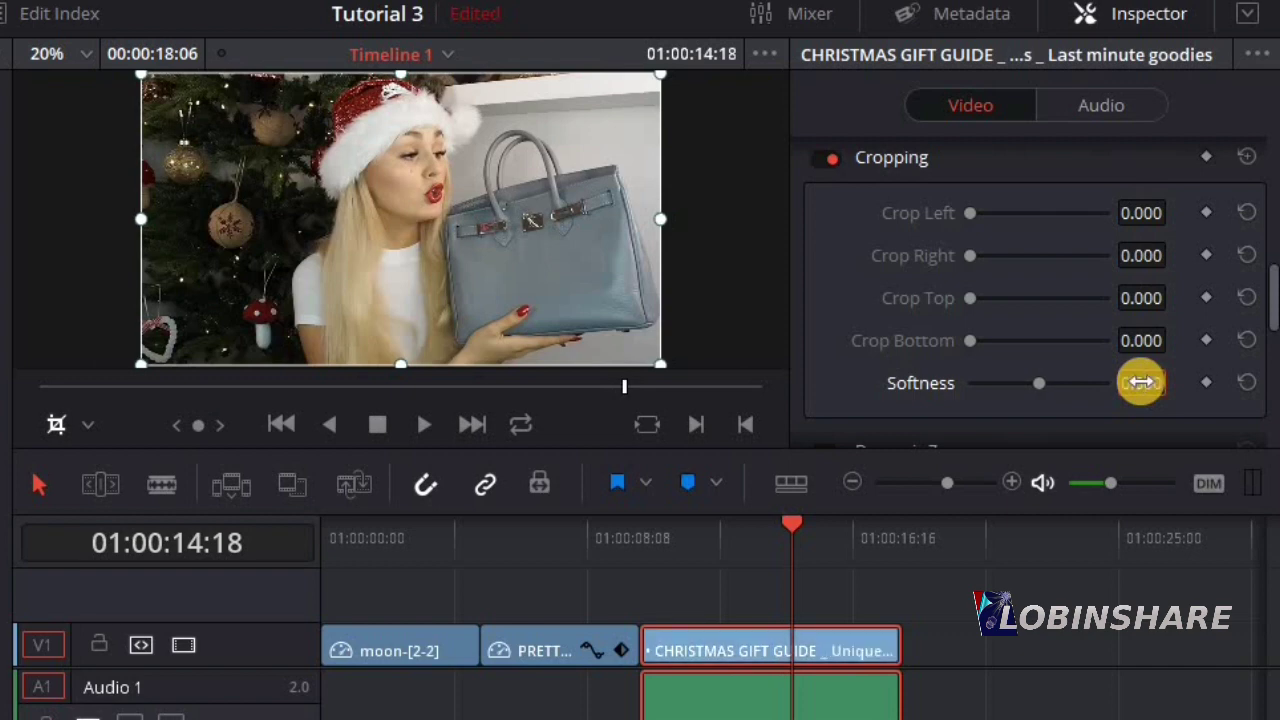
- Try a Crop Left of about 683 on the clip, play it, and return the left, right and top crop values to 0
left_click_drag(975, 215, 1017, 214)
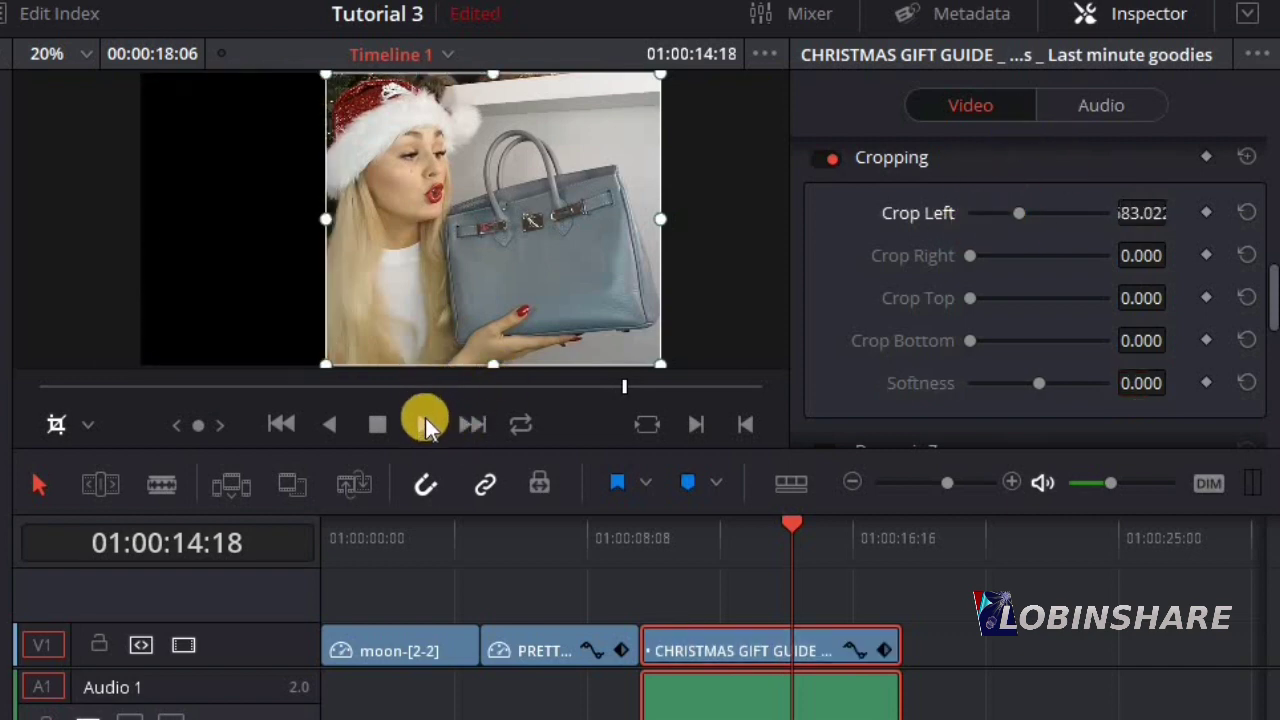
left_click(425, 418)
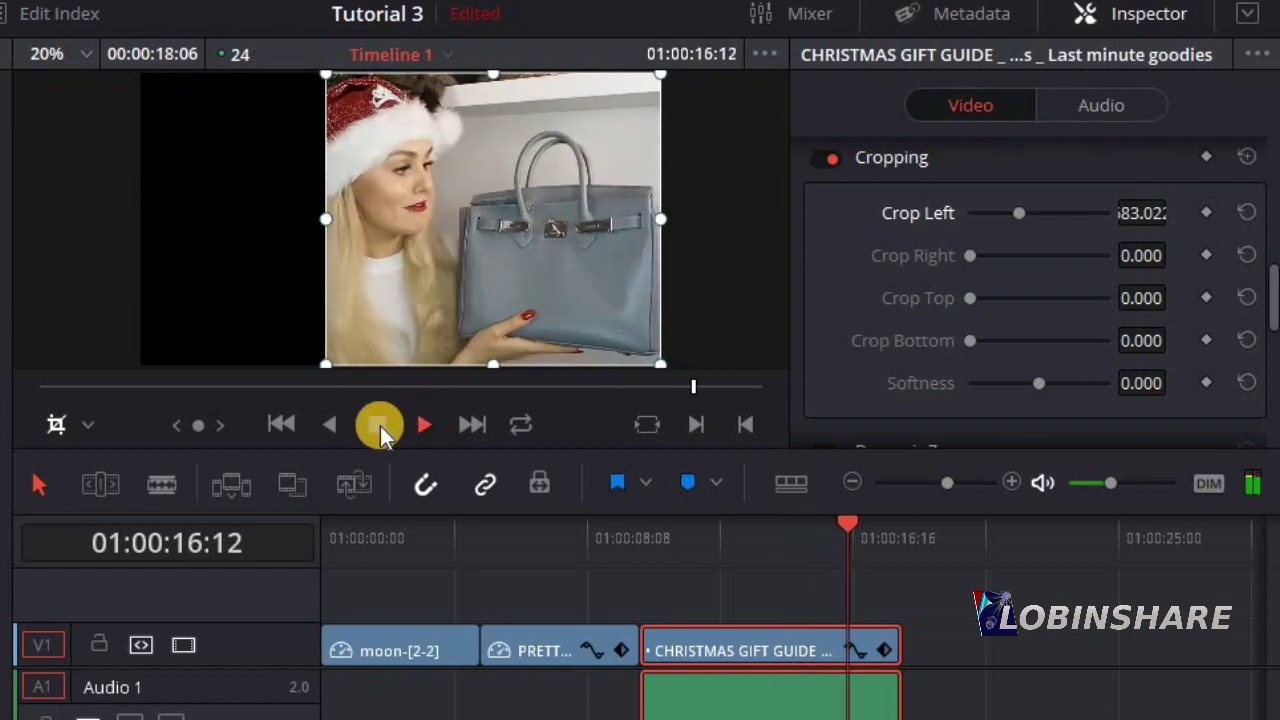
left_click(379, 426)
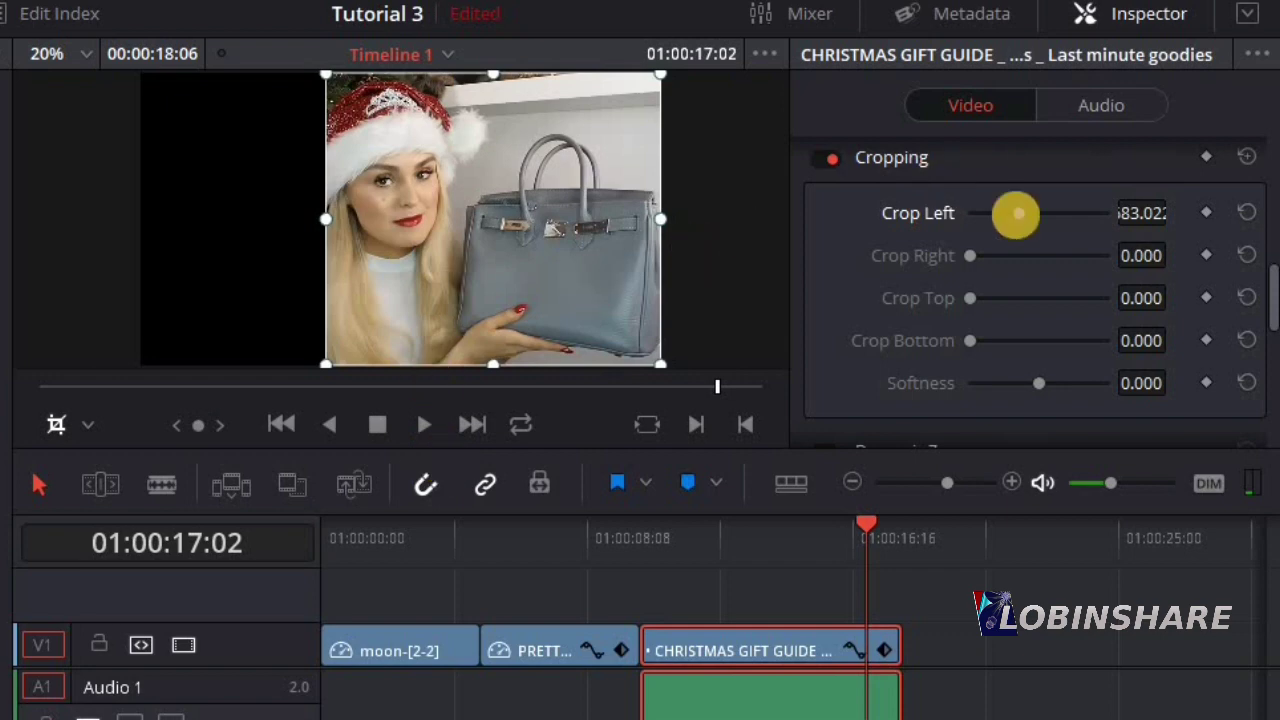
left_click_drag(1017, 222, 920, 214)
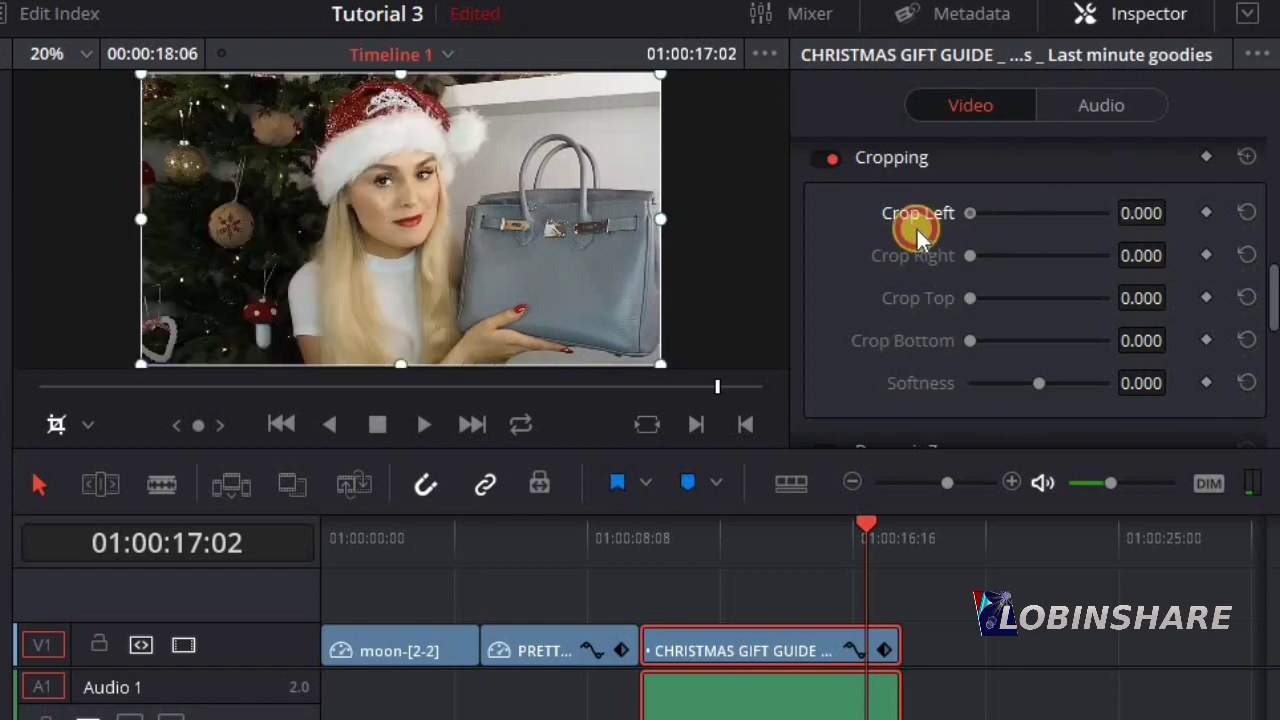
left_click_drag(978, 258, 931, 251)
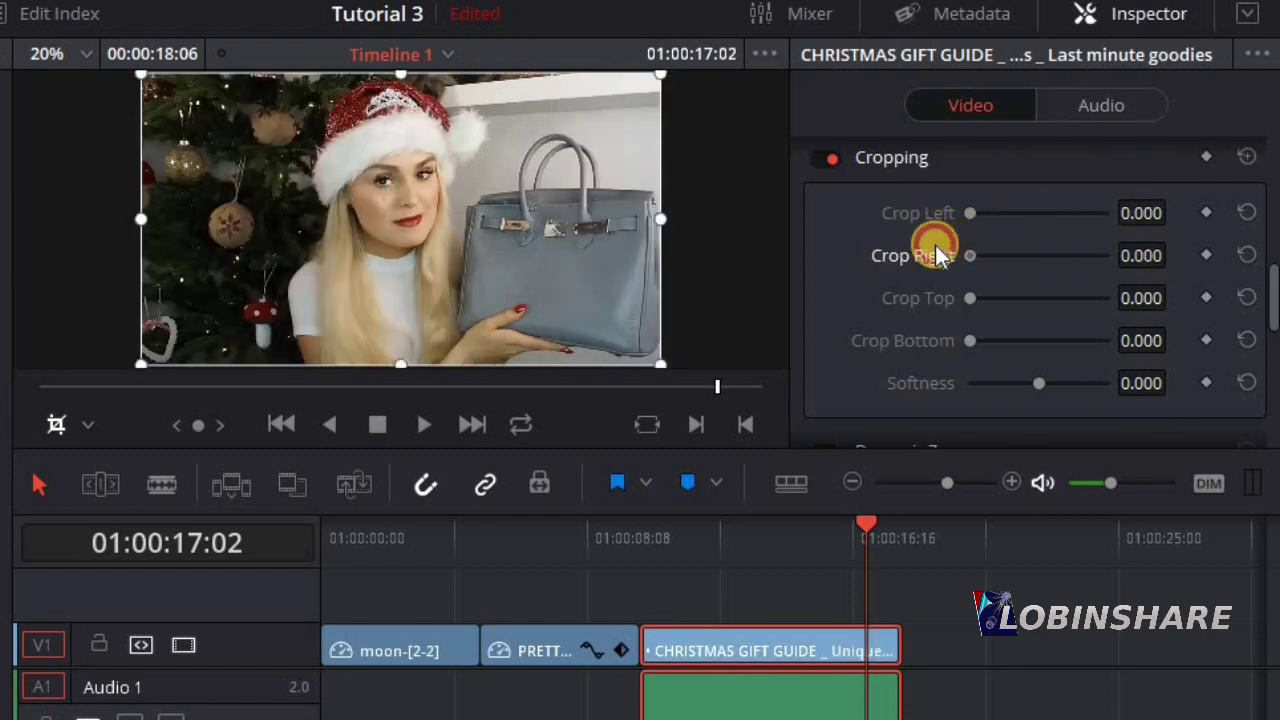
left_click_drag(965, 300, 937, 294)
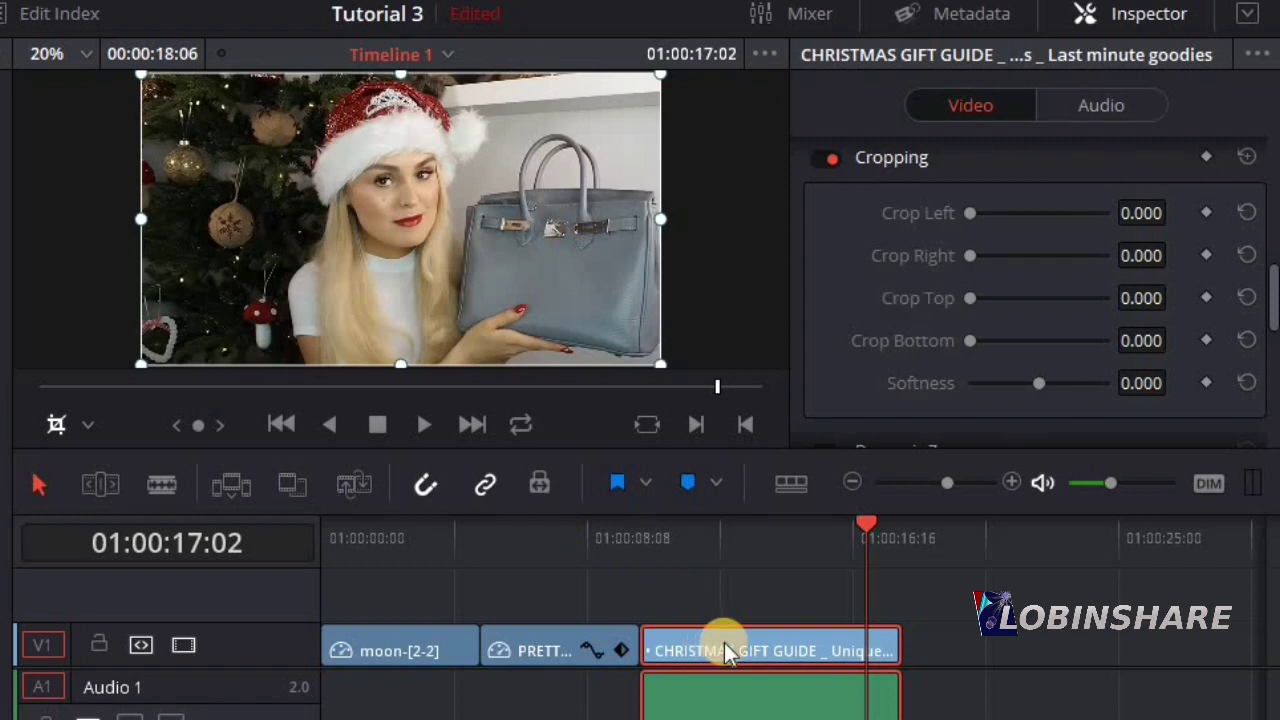
- Switch the viewer overlay to Transform, rotate the CHRISTMAS GIFT GUIDE picture counter-clockwise by about 26°, and enlarge it to about 1.64 zoom
left_click(84, 422)
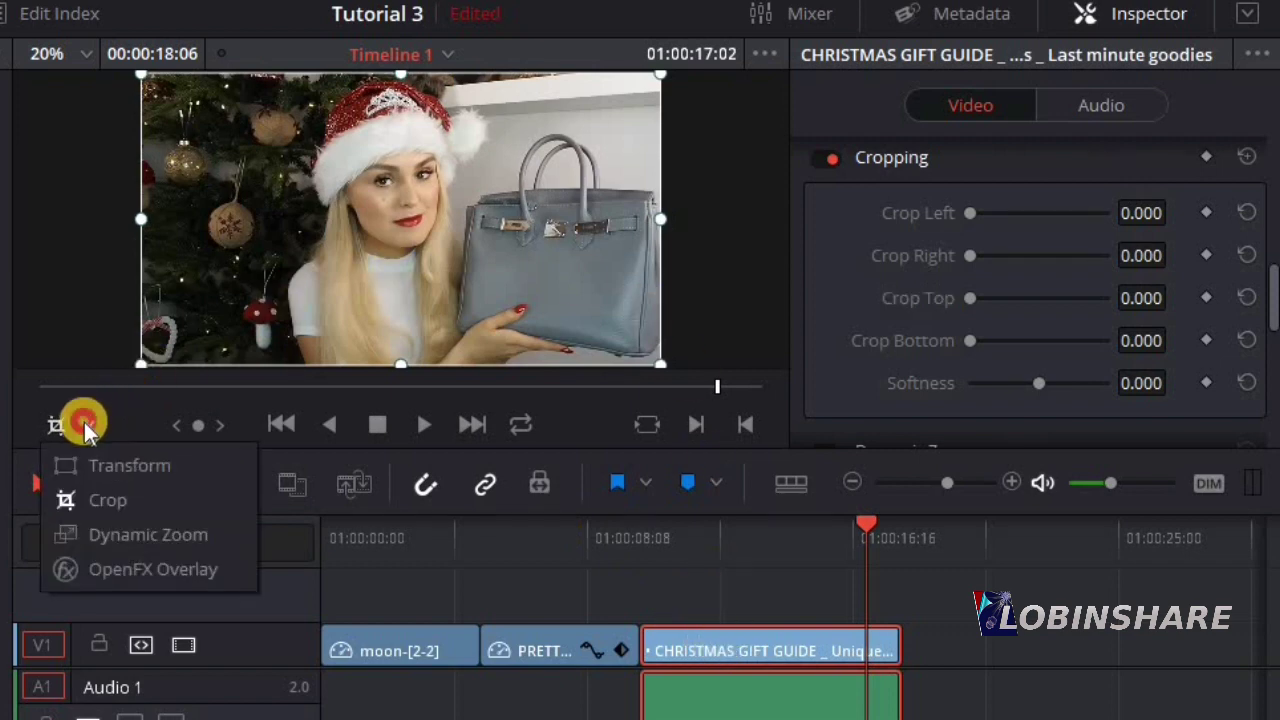
left_click(86, 423)
left_click(92, 425)
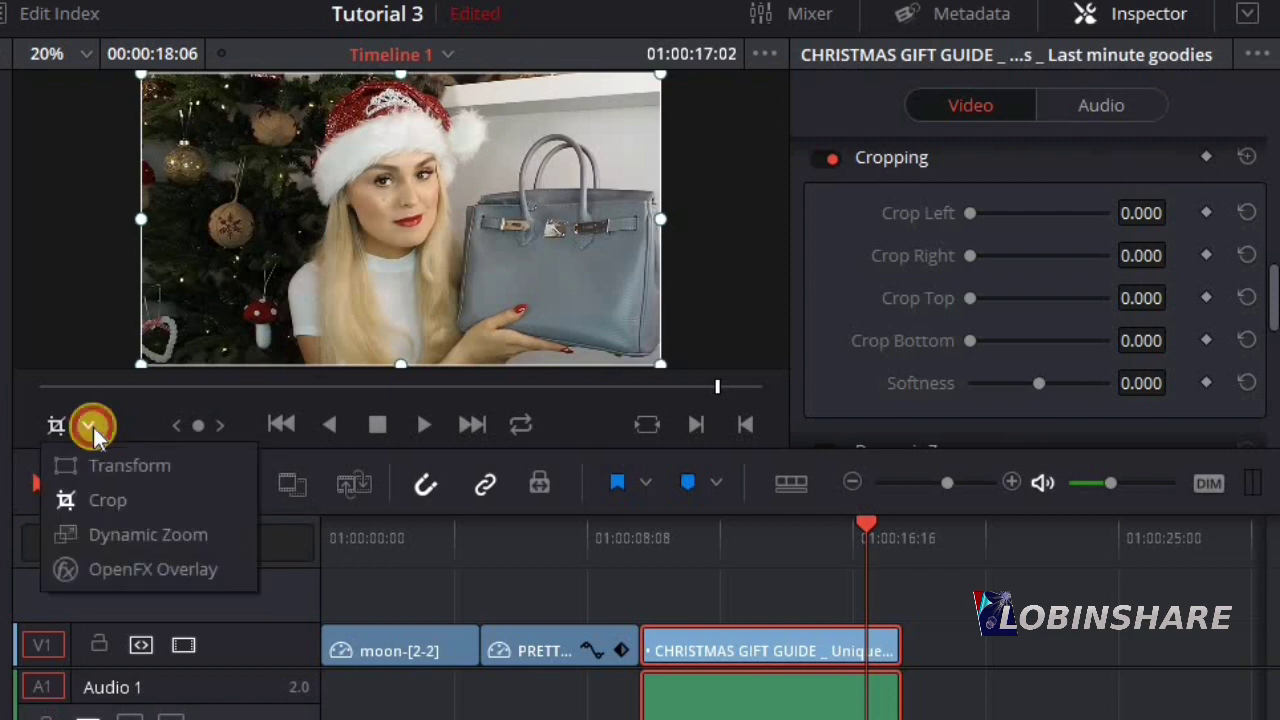
left_click(104, 466)
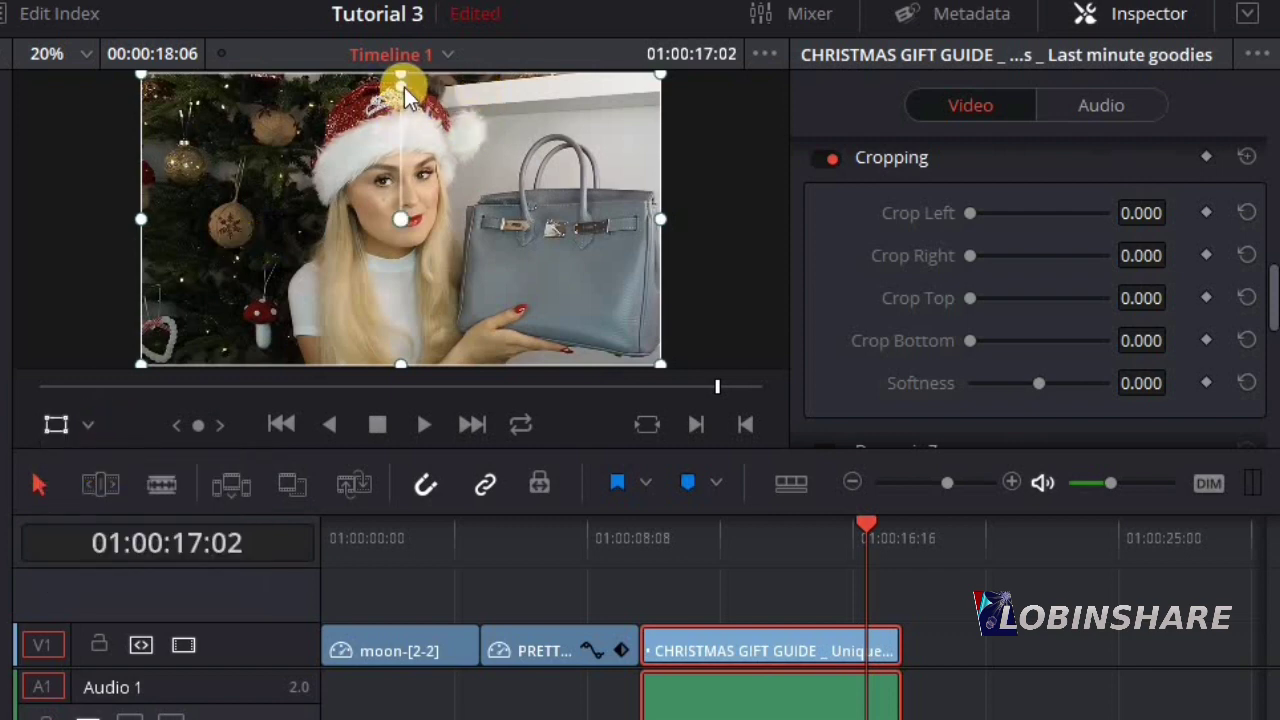
left_click_drag(404, 87, 358, 130)
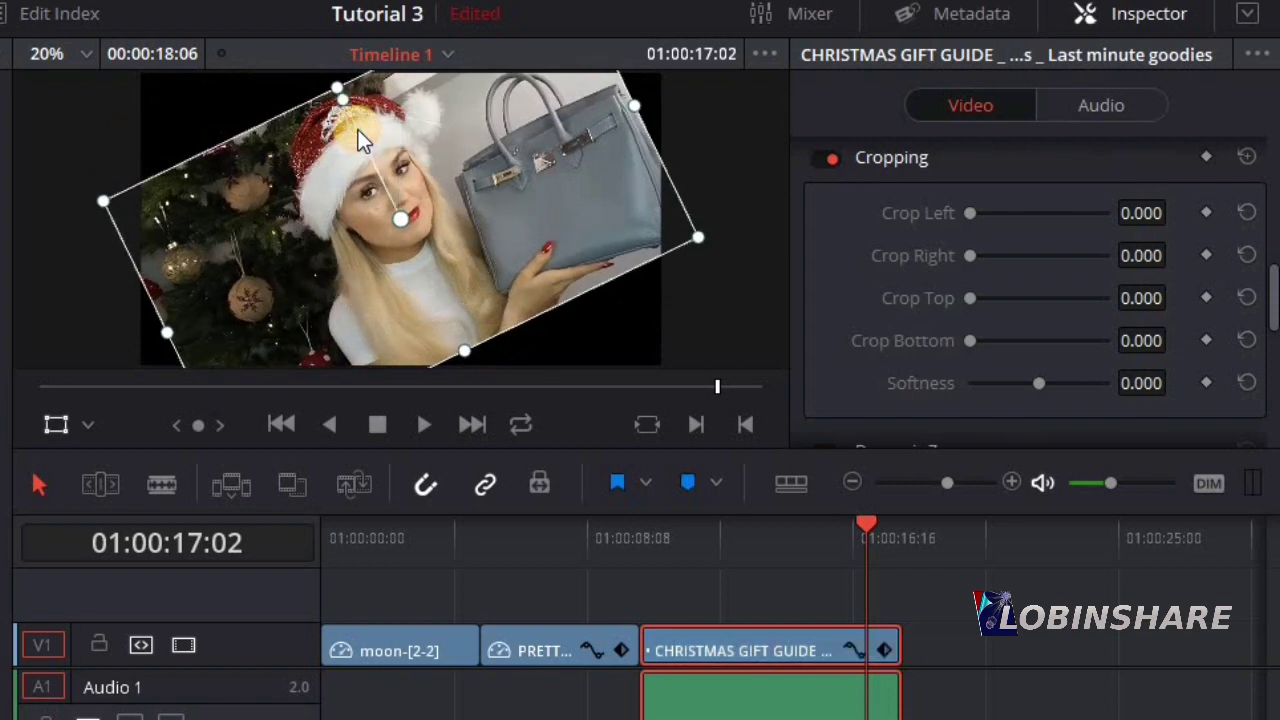
left_click_drag(698, 245, 823, 280)
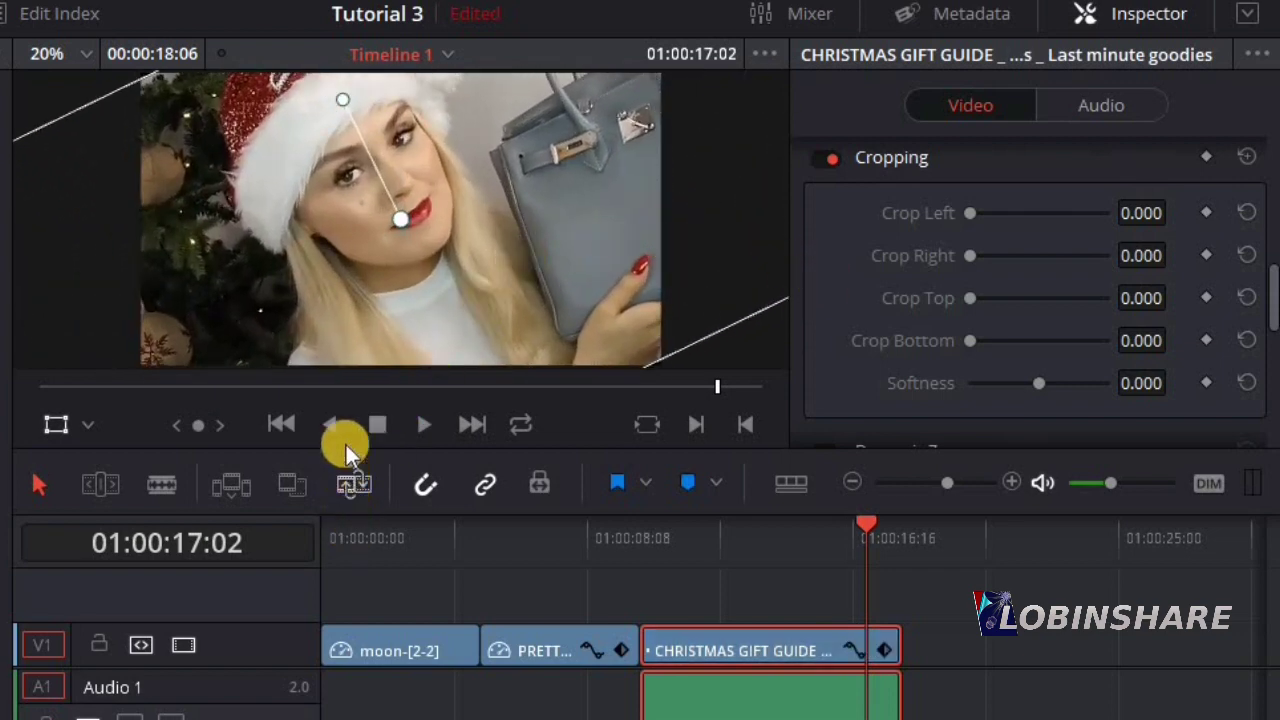
- Play the rotated, enlarged clip from its start at 01:00:10:00, hide the viewer overlay, and play a further stretch without it
key("Up")
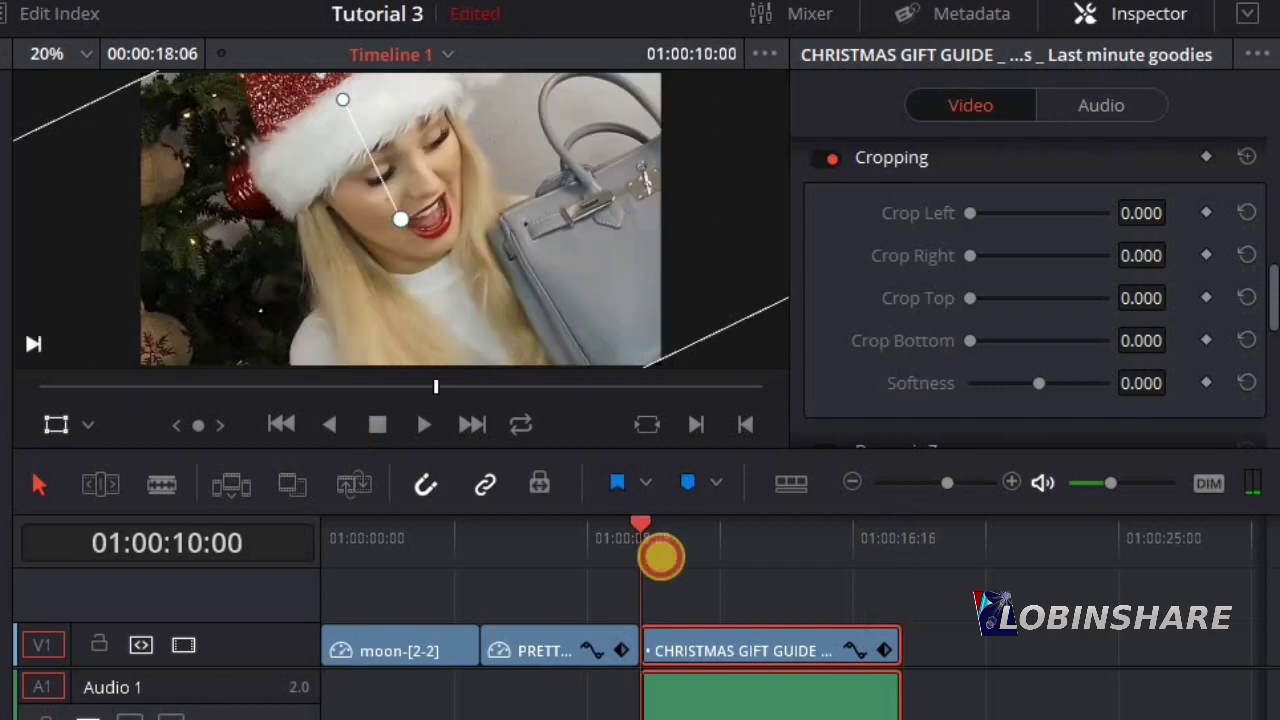
left_click(416, 424)
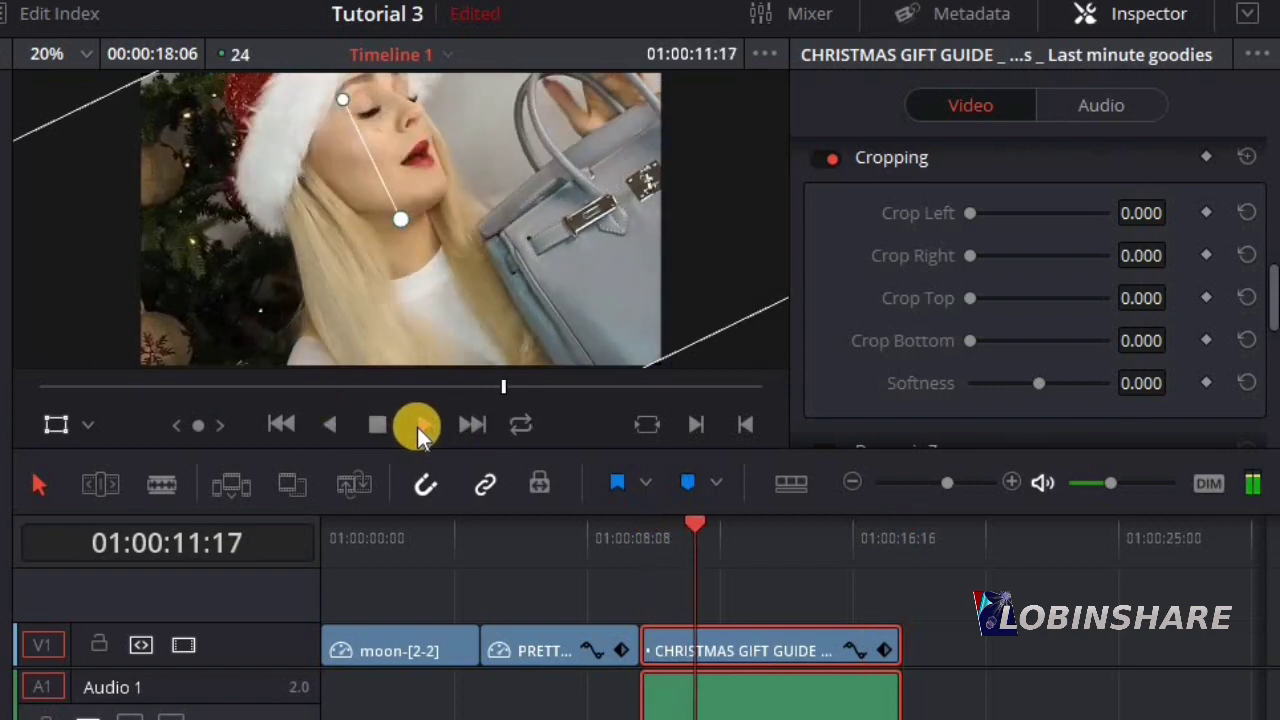
left_click(378, 424)
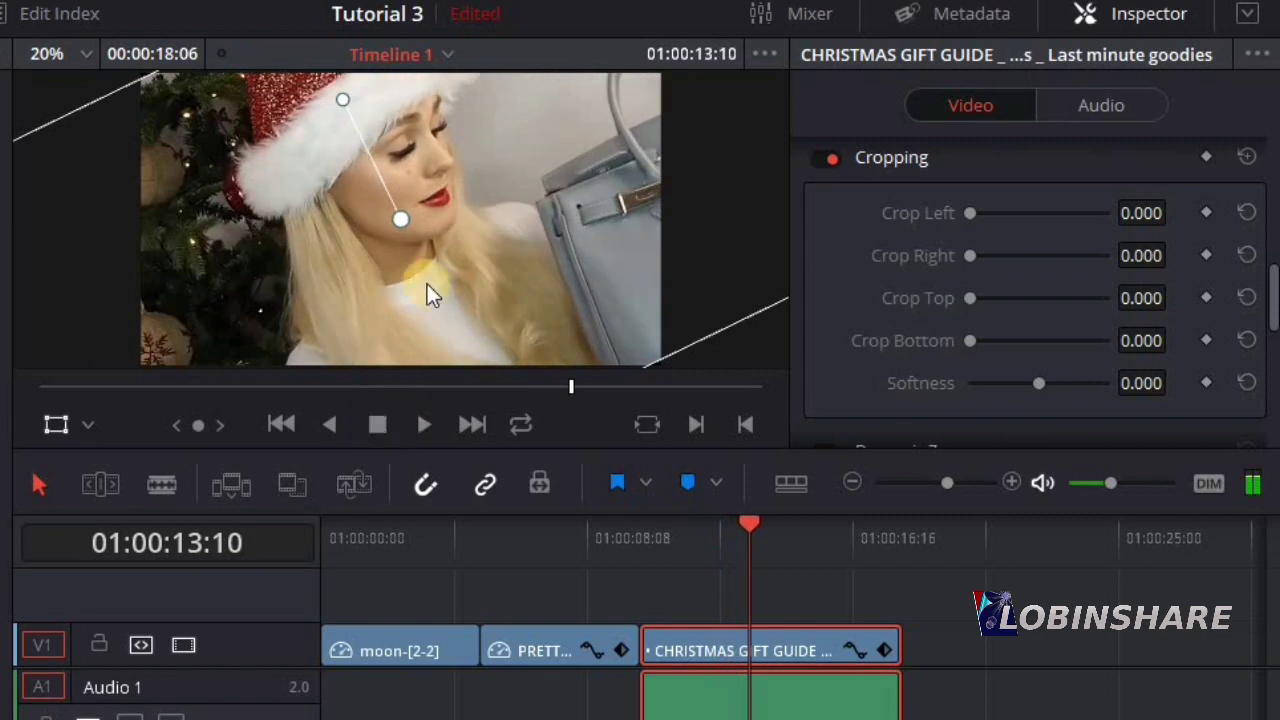
left_click(52, 427)
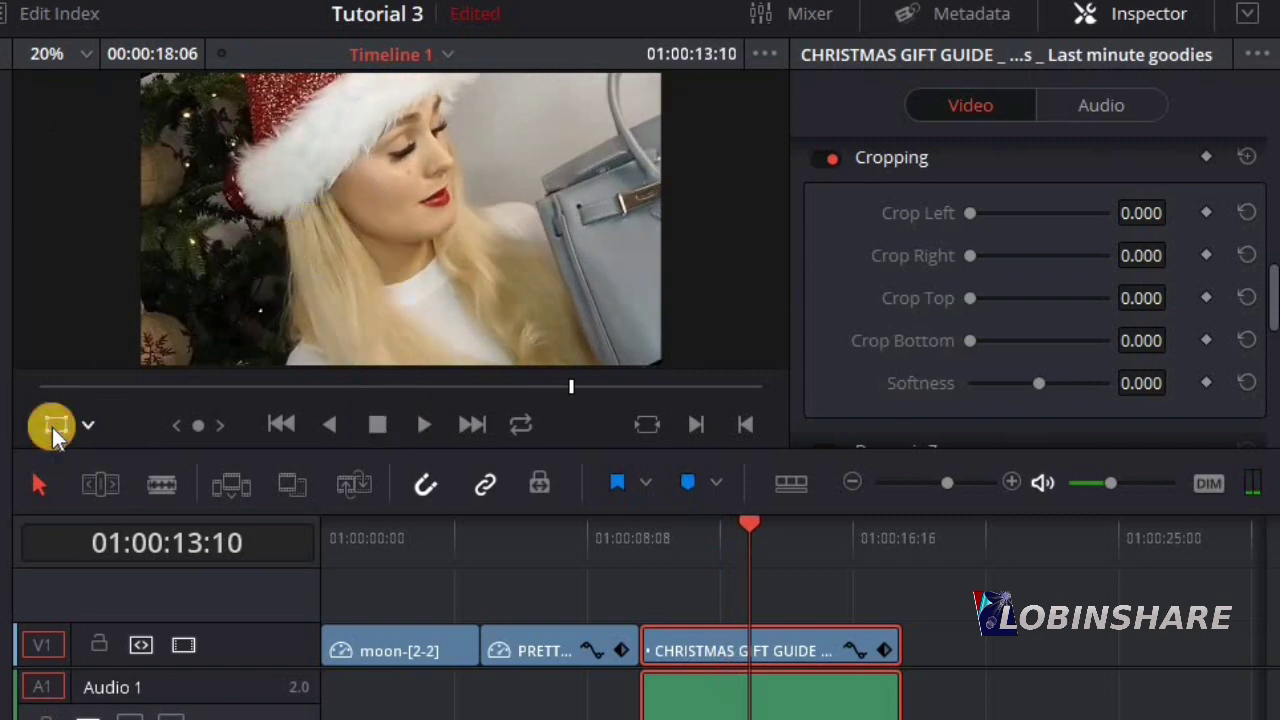
left_click(426, 432)
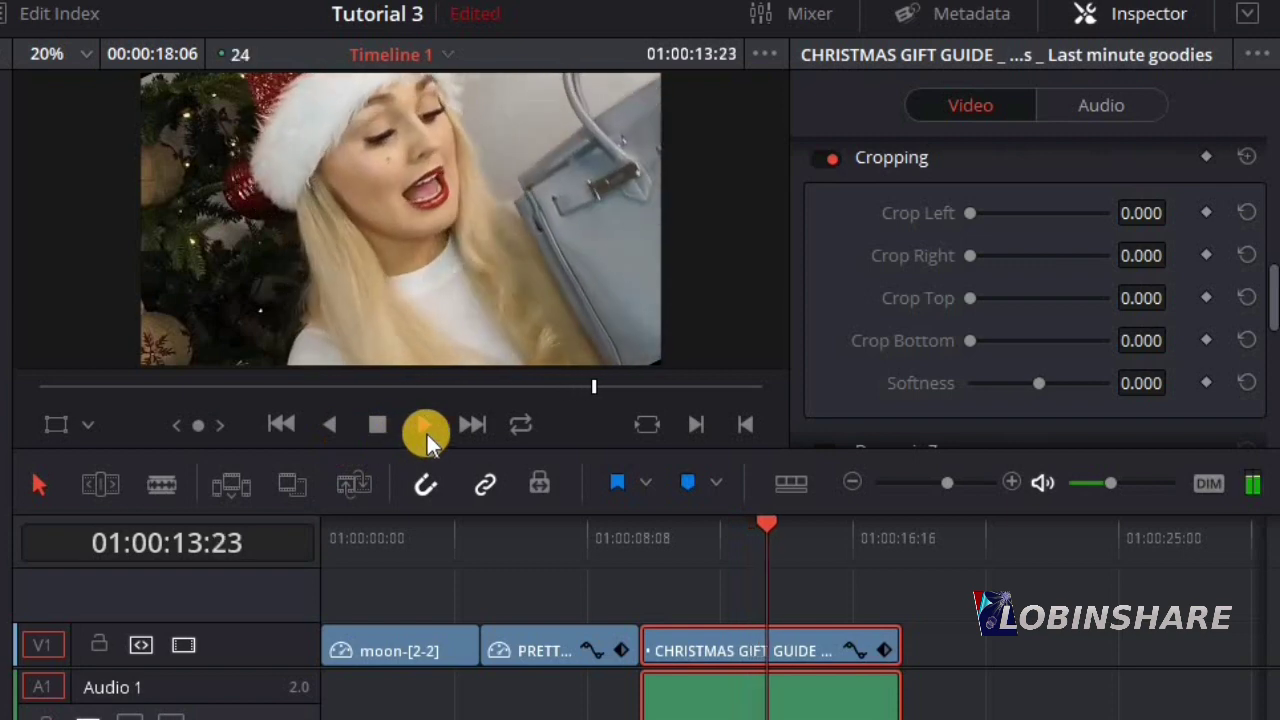
left_click(378, 430)
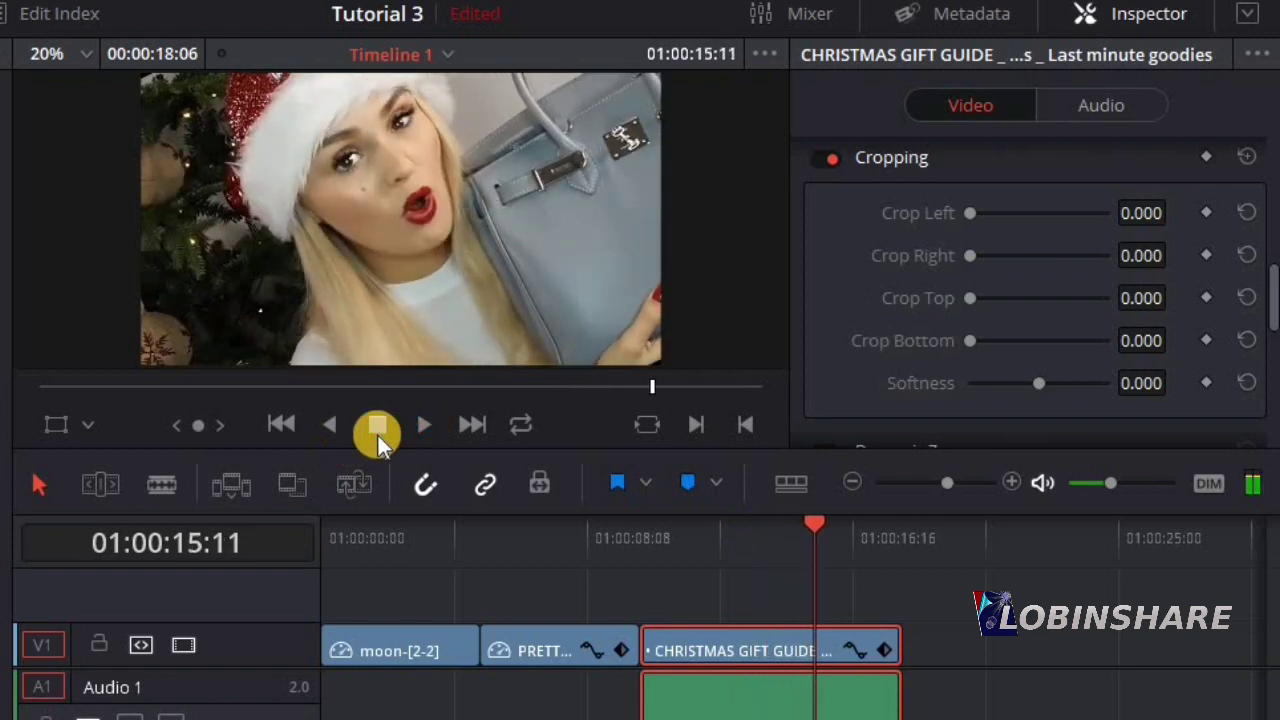
left_click(52, 425)
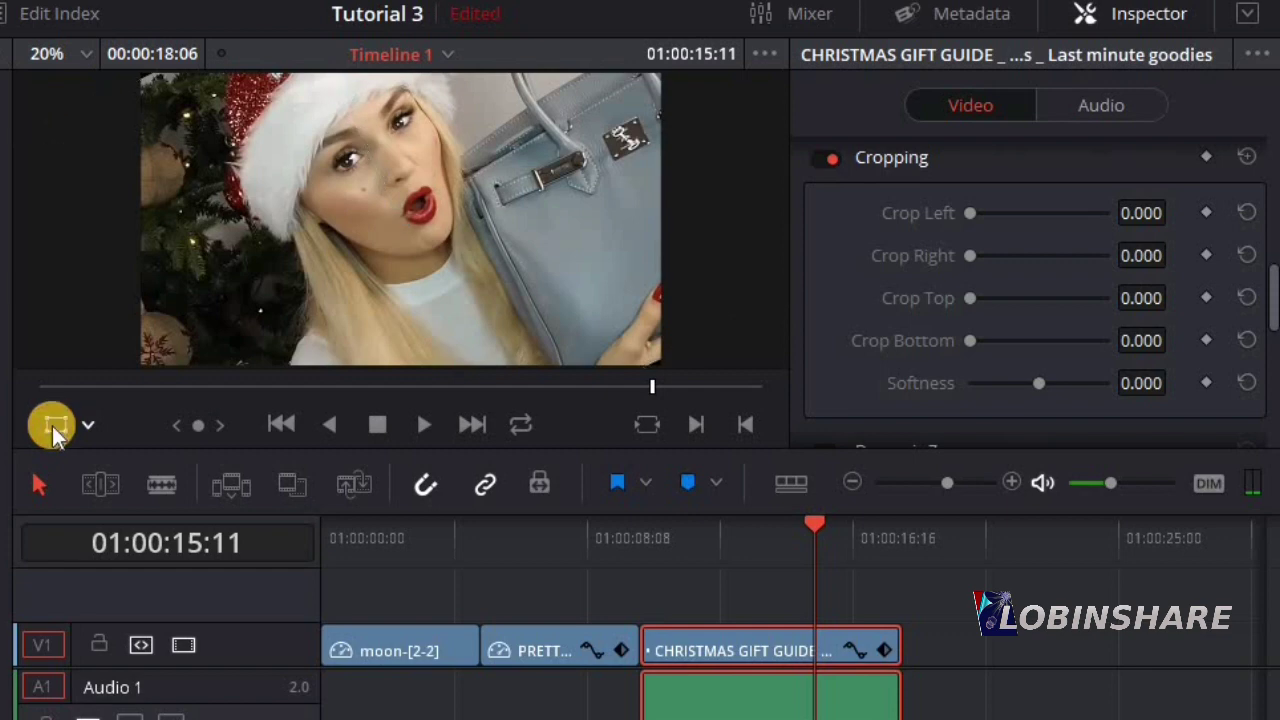
- Set the clip's Zoom to 1.850 in its Transform settings and shift the picture down by 186 using Position Y
left_click(1266, 283)
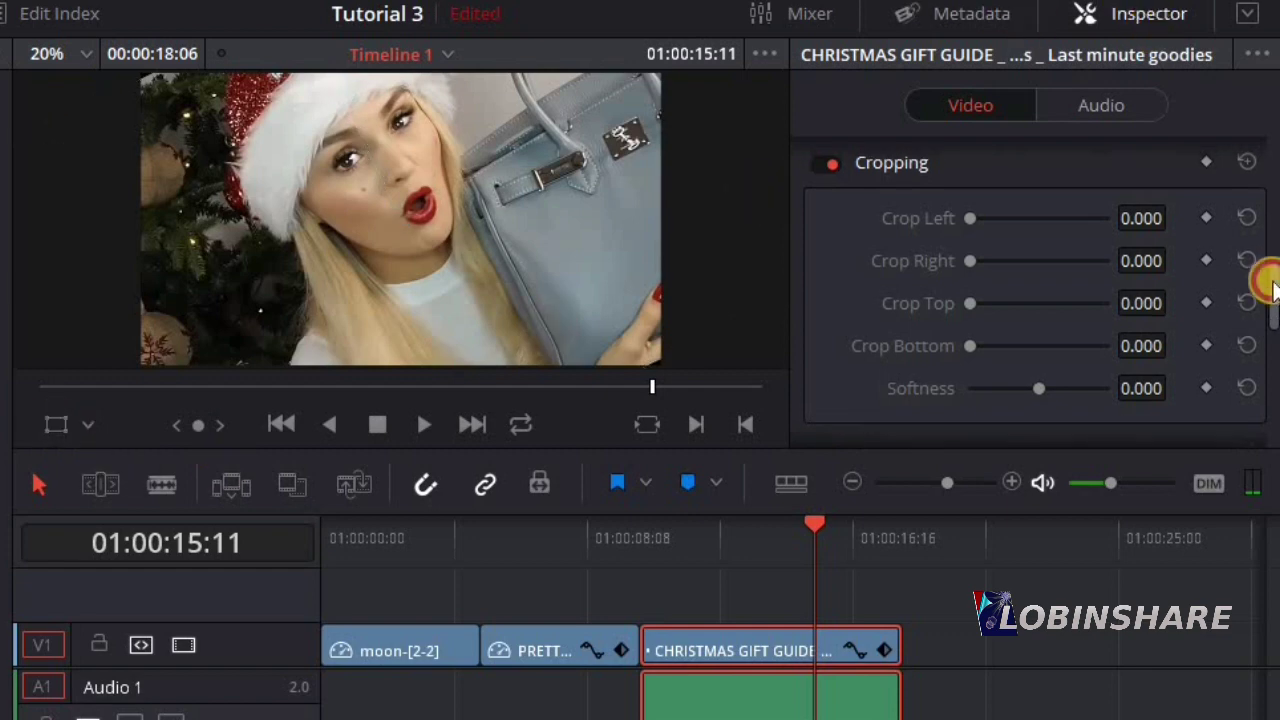
left_click_drag(1266, 283, 1249, 200)
scroll(1186, 149, "down", 1)
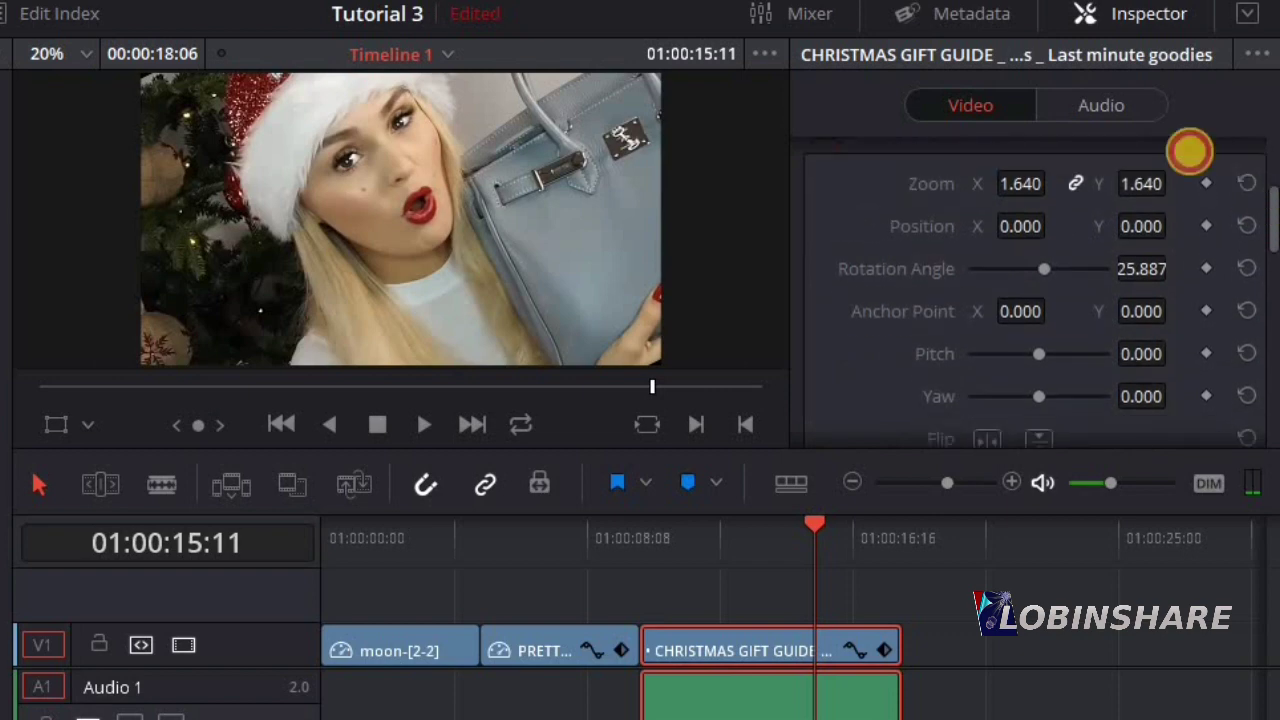
left_click(1022, 183)
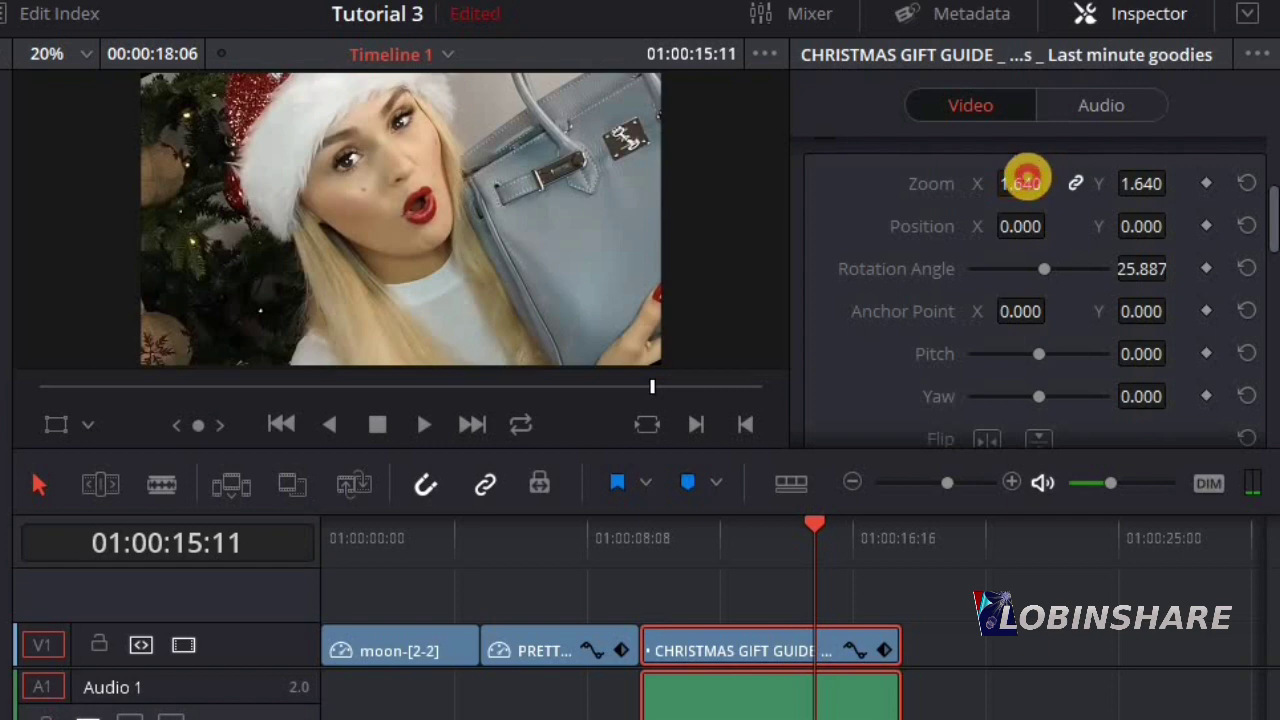
mouse_move(1026, 181)
left_mouse_down()
mouse_move(968, 196)
mouse_move(1040, 191)
mouse_move(974, 197)
mouse_move(1009, 189)
mouse_move(1050, 203)
mouse_move(1017, 183)
left_mouse_up()
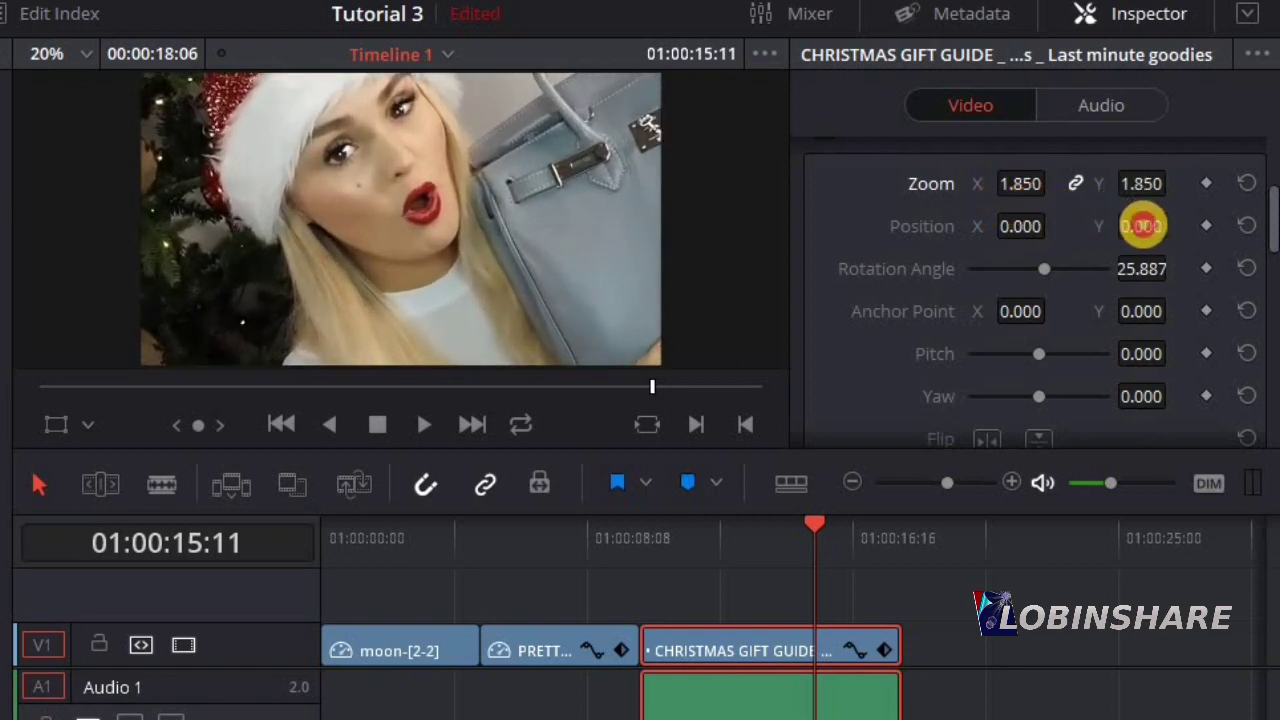
left_click_drag(1142, 226, 897, 220)
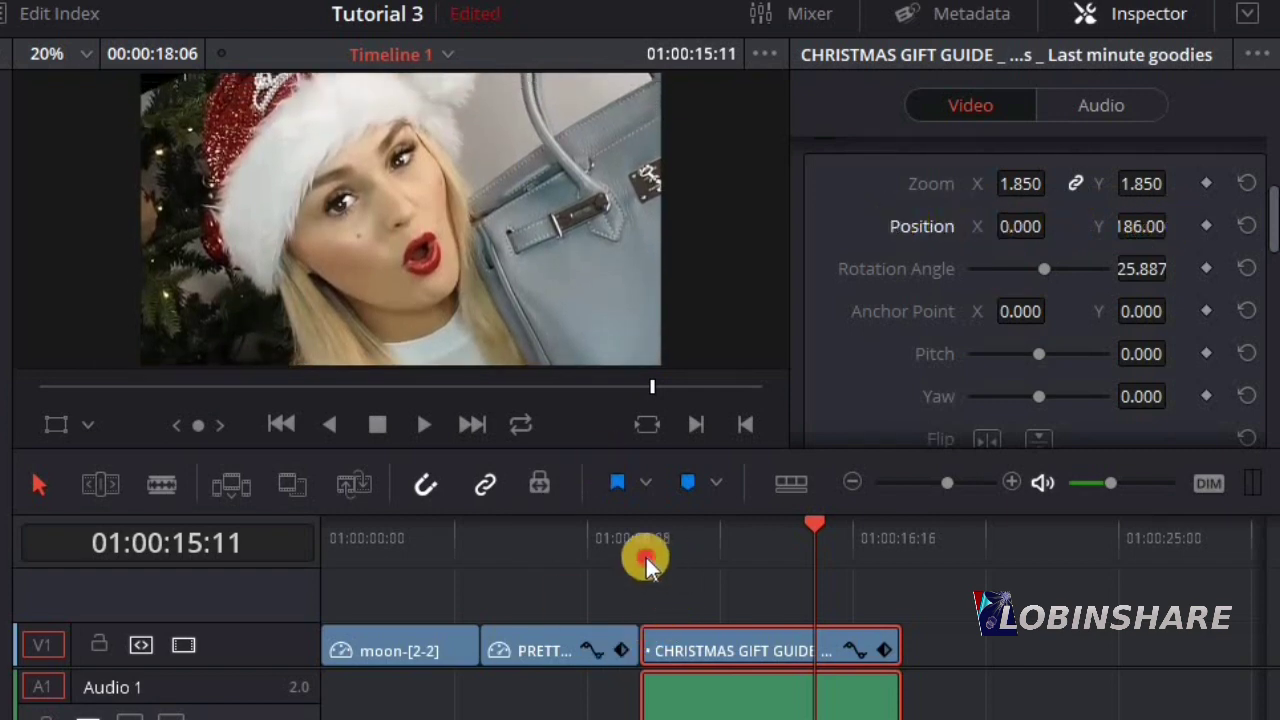
- Play the repositioned CHRISTMAS GIFT GUIDE clip from near its start on the timeline, and stop playback
left_click(645, 560)
left_click(425, 432)
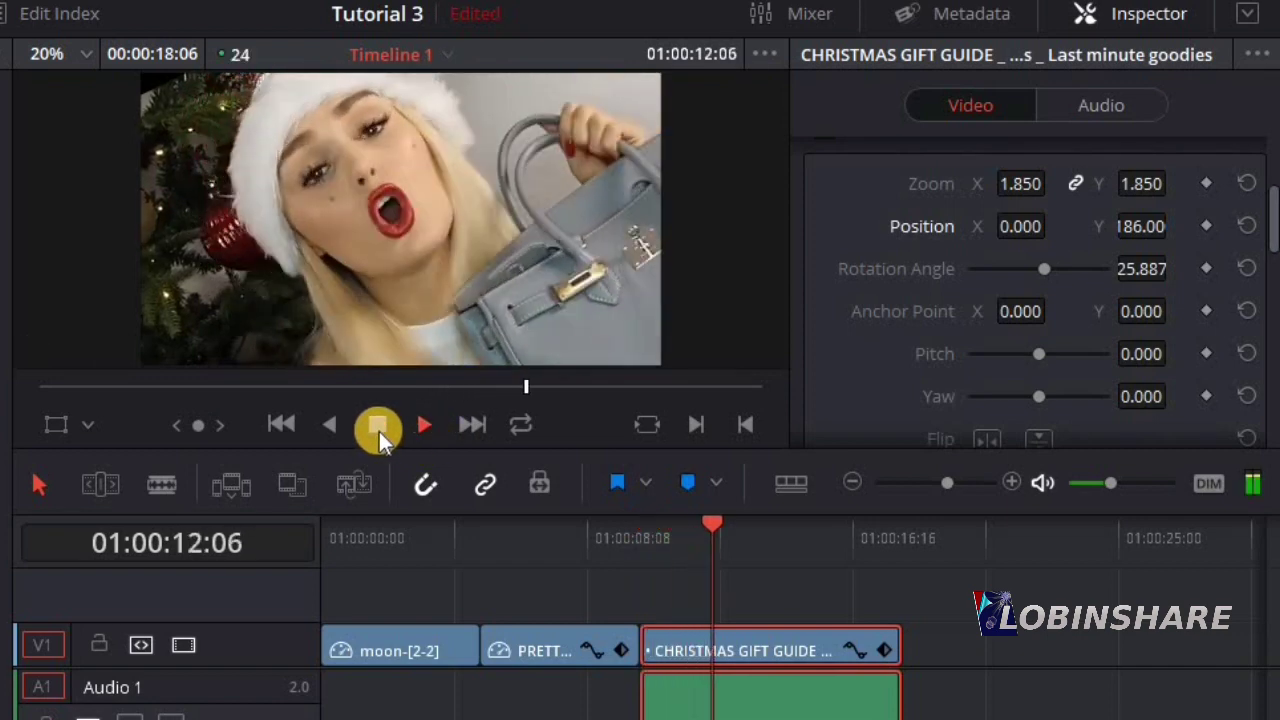
left_click(379, 431)
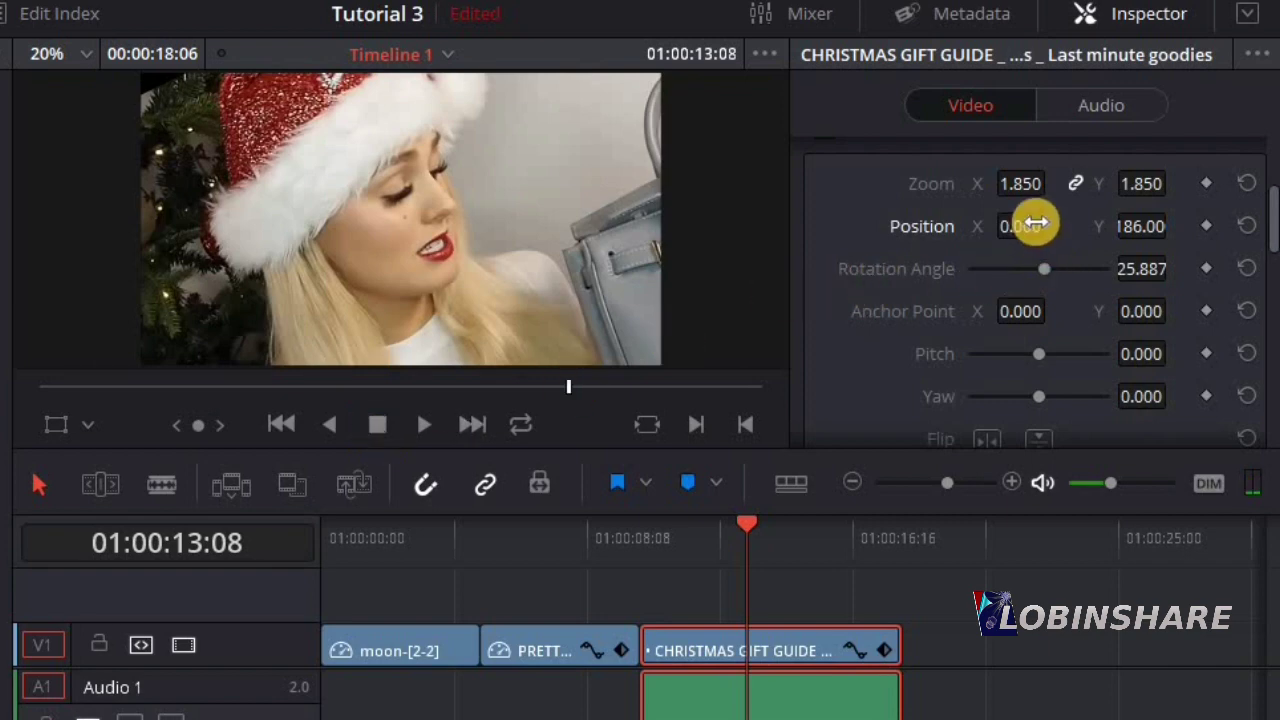
- Reset the clip's Zoom to 1.000, its Position Y to 0 and its rotation to 0
left_click(1022, 186)
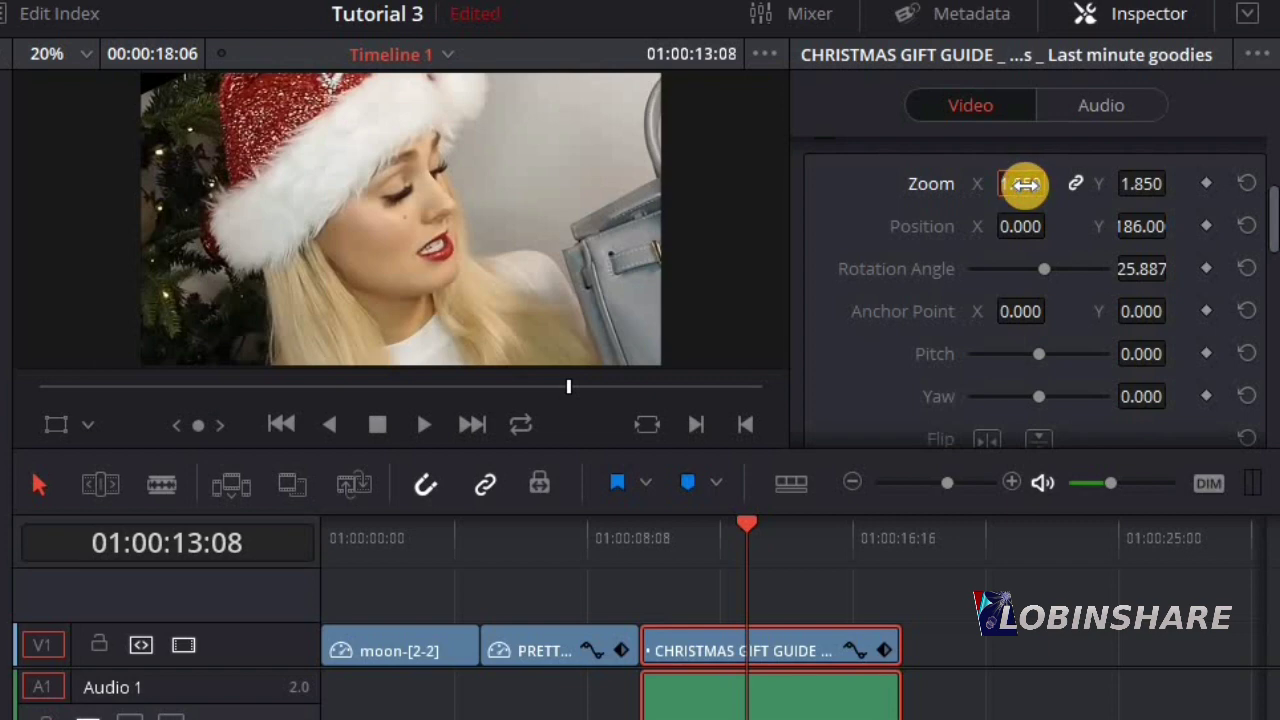
type("1")
key("Return")
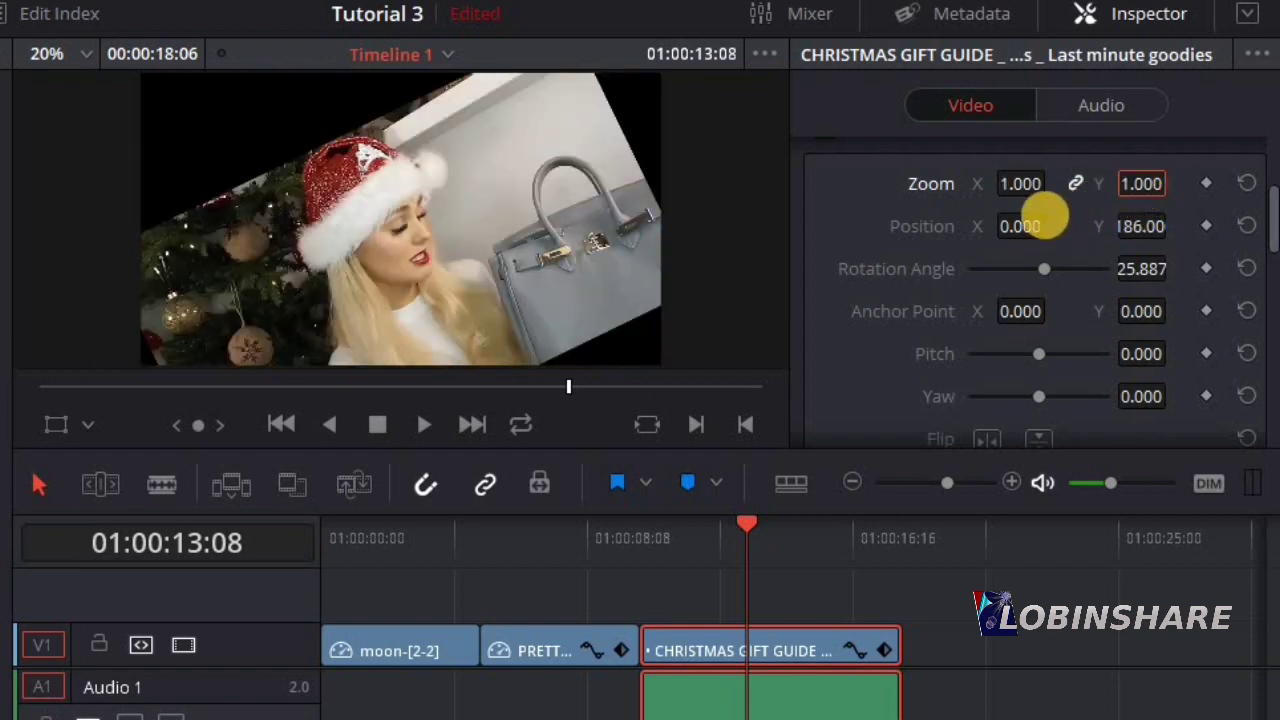
left_click(1140, 227)
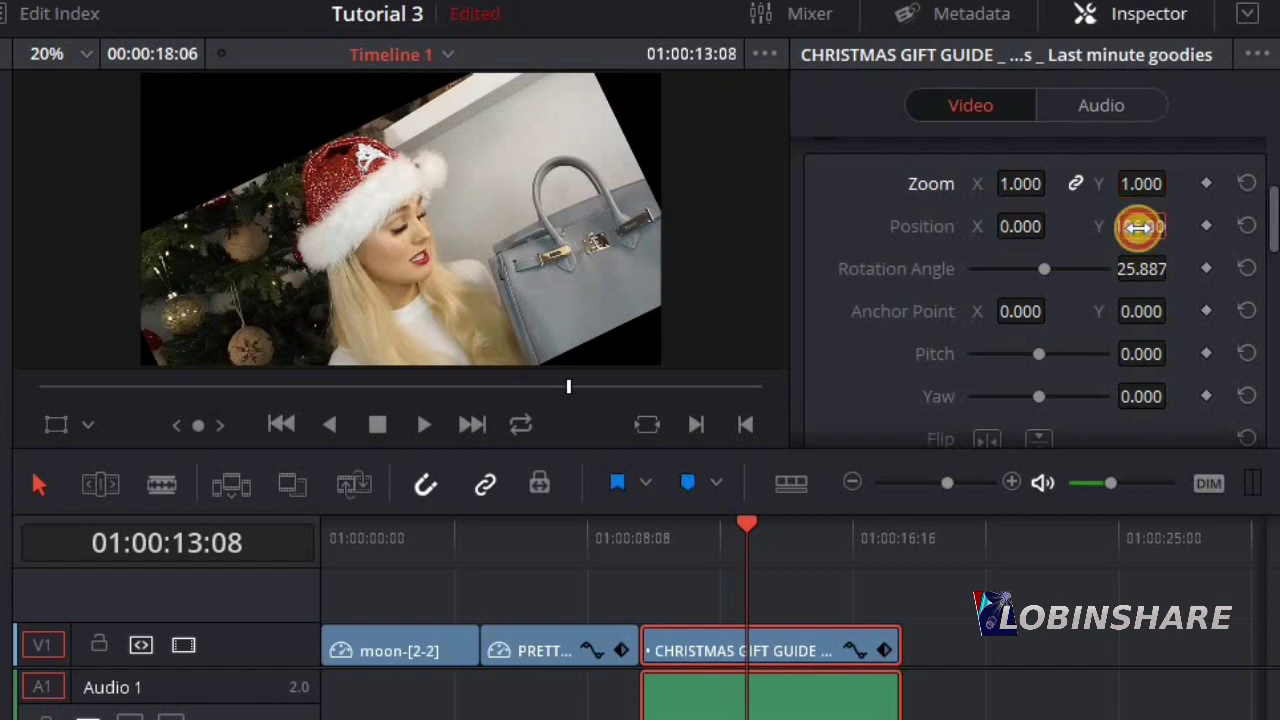
type("0")
key("Return")
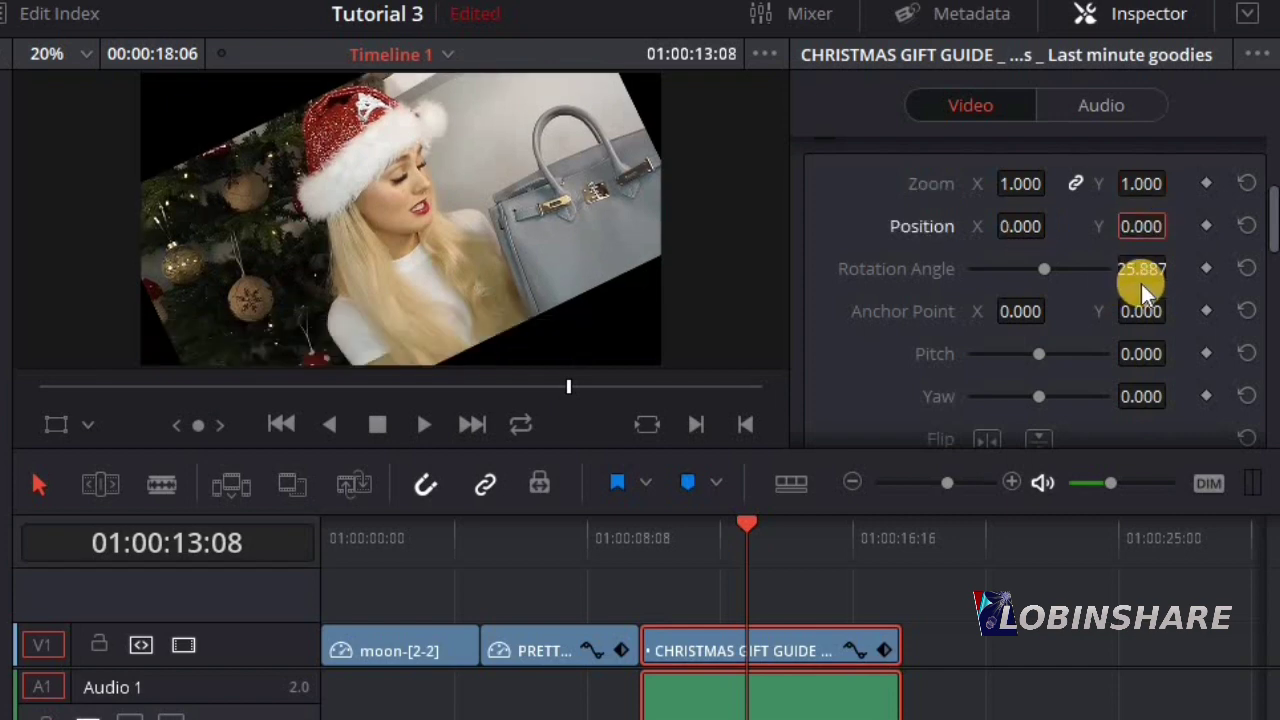
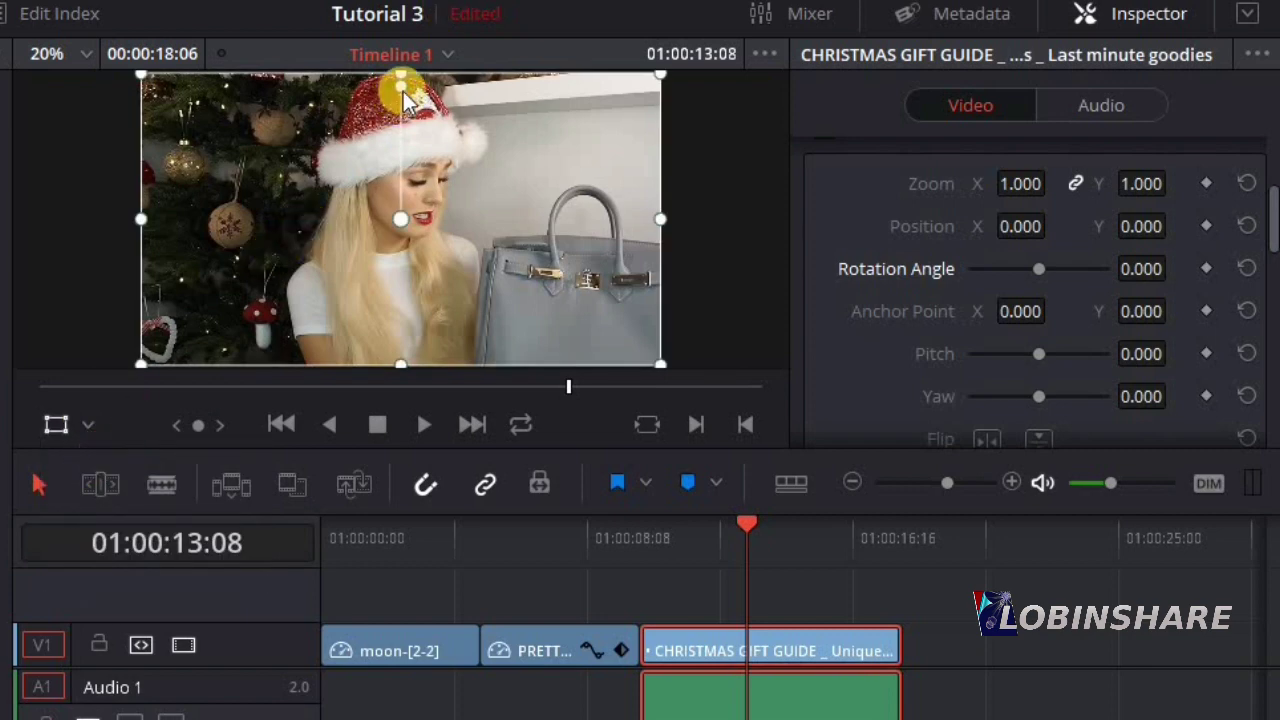
mouse_move(403, 91)
left_mouse_down()
mouse_move(378, 98)
mouse_move(405, 97)
mouse_move(384, 104)
mouse_move(398, 113)
mouse_move(400, 96)
left_mouse_up()
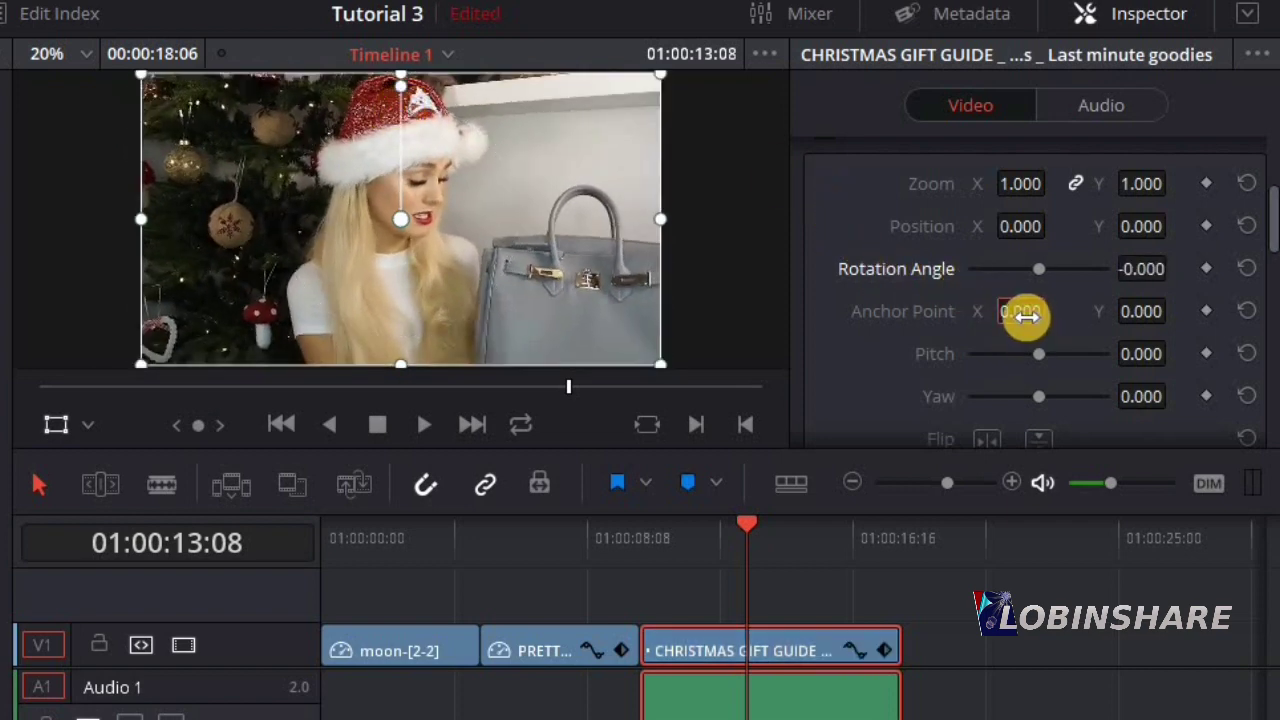
- Adjust the clip's Transform settings to Anchor Point X about 682, Rotation Angle -0.054, Pitch 0.029 and Yaw -0.087
left_click_drag(1025, 315, 193, 466)
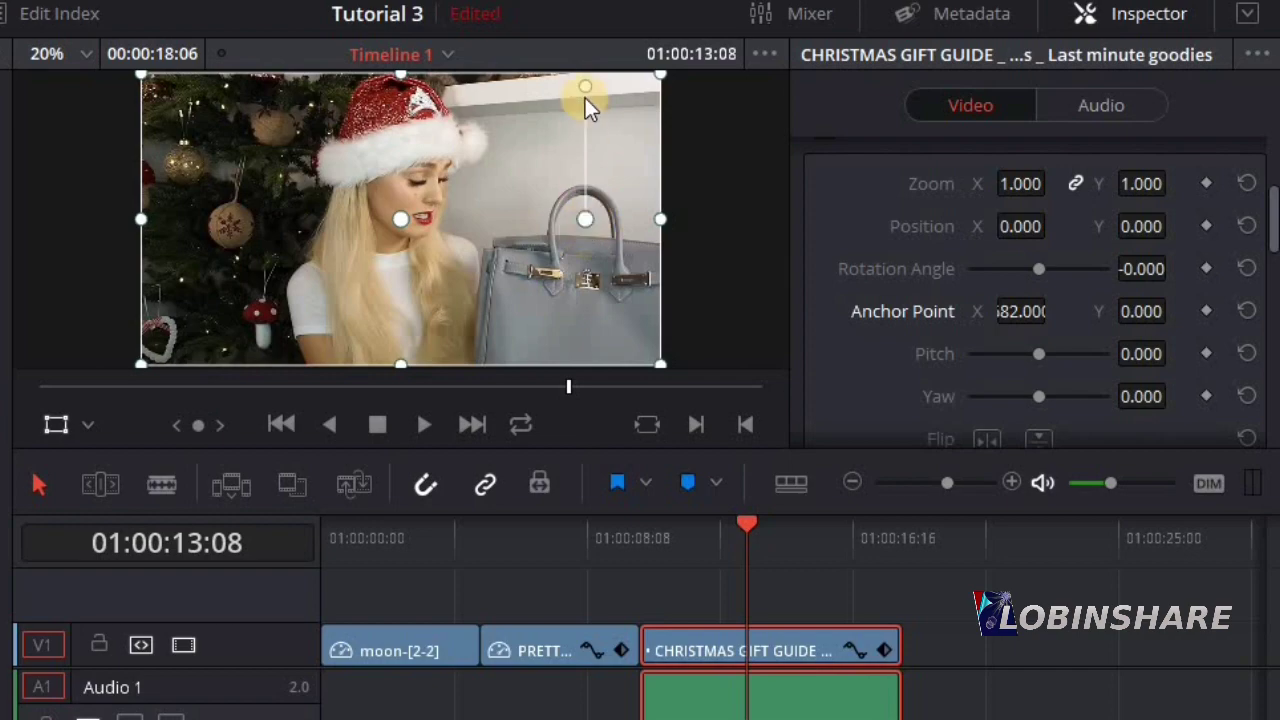
mouse_move(587, 92)
left_mouse_down()
mouse_move(528, 106)
mouse_move(627, 107)
mouse_move(509, 120)
mouse_move(585, 115)
left_mouse_up()
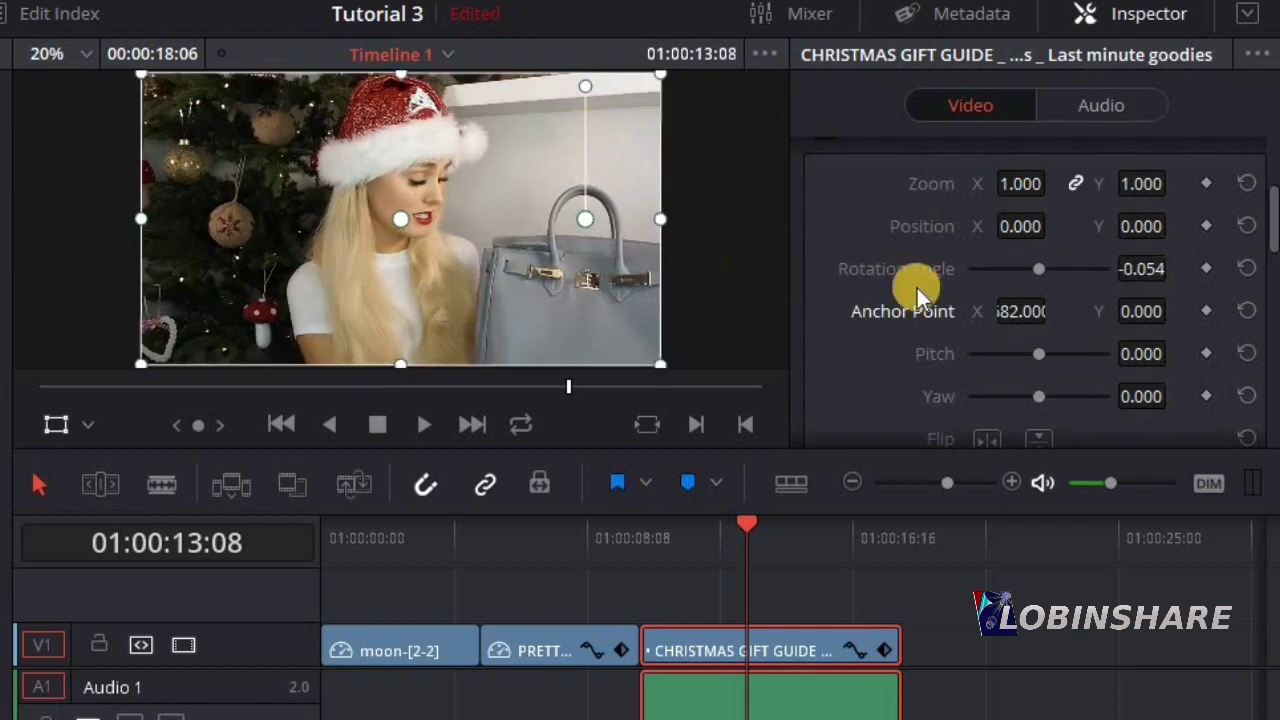
left_click_drag(1066, 362, 1034, 400)
left_click(1048, 396)
- Flip the clip horizontally and play the mirrored picture from 01:00:13:08, stopping at 01:00:16:13
left_click(987, 439)
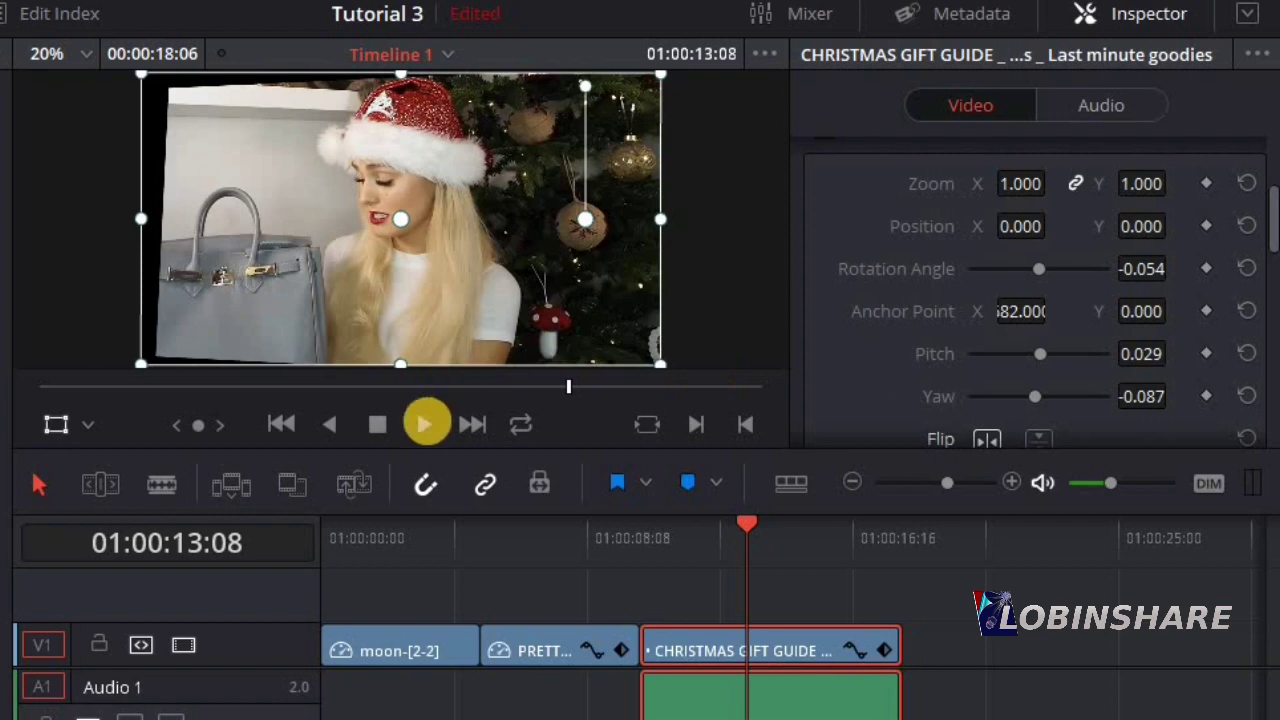
left_click(426, 424)
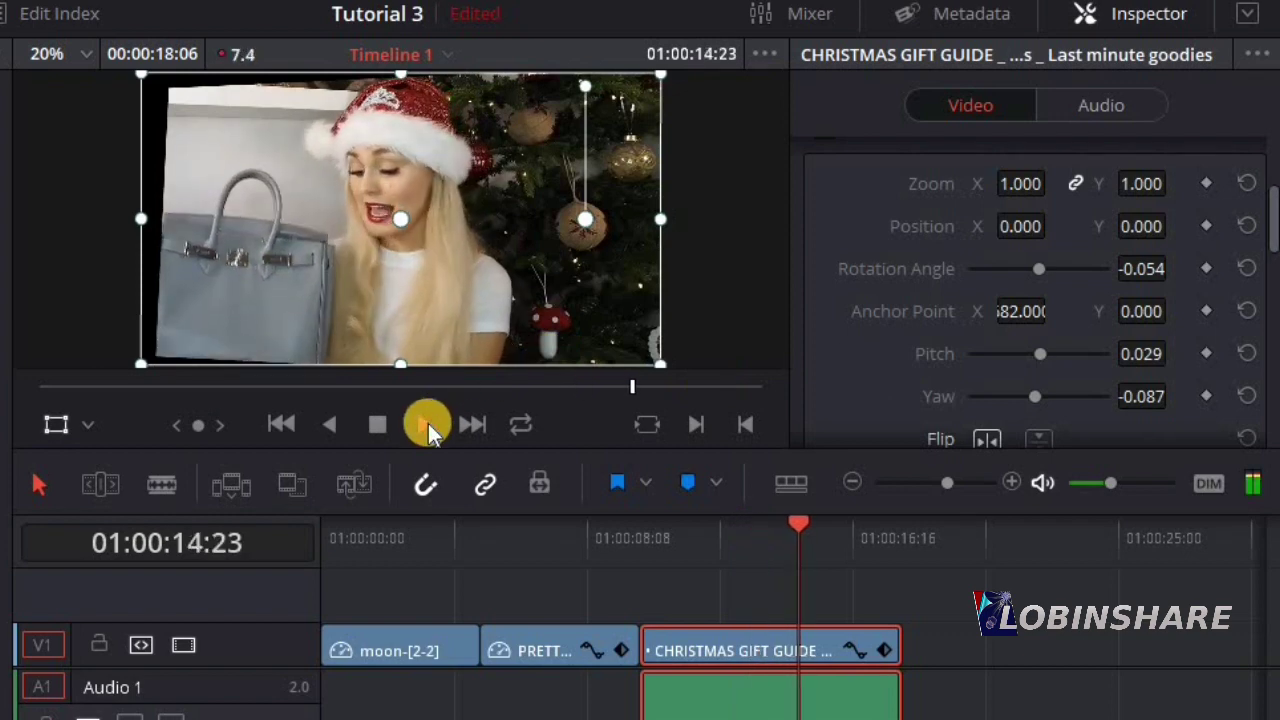
left_click(378, 424)
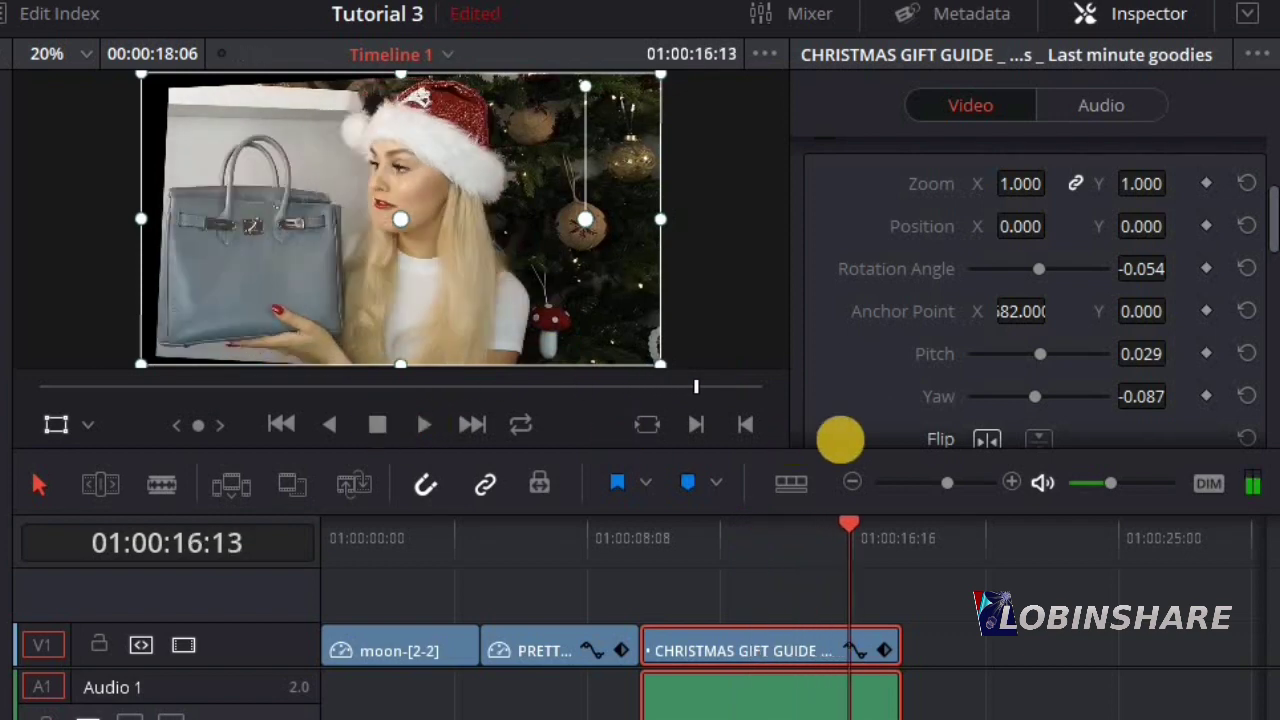
- Switch off the horizontal flip, try the vertical flip on the clip, and restore the upright picture
left_click(985, 439)
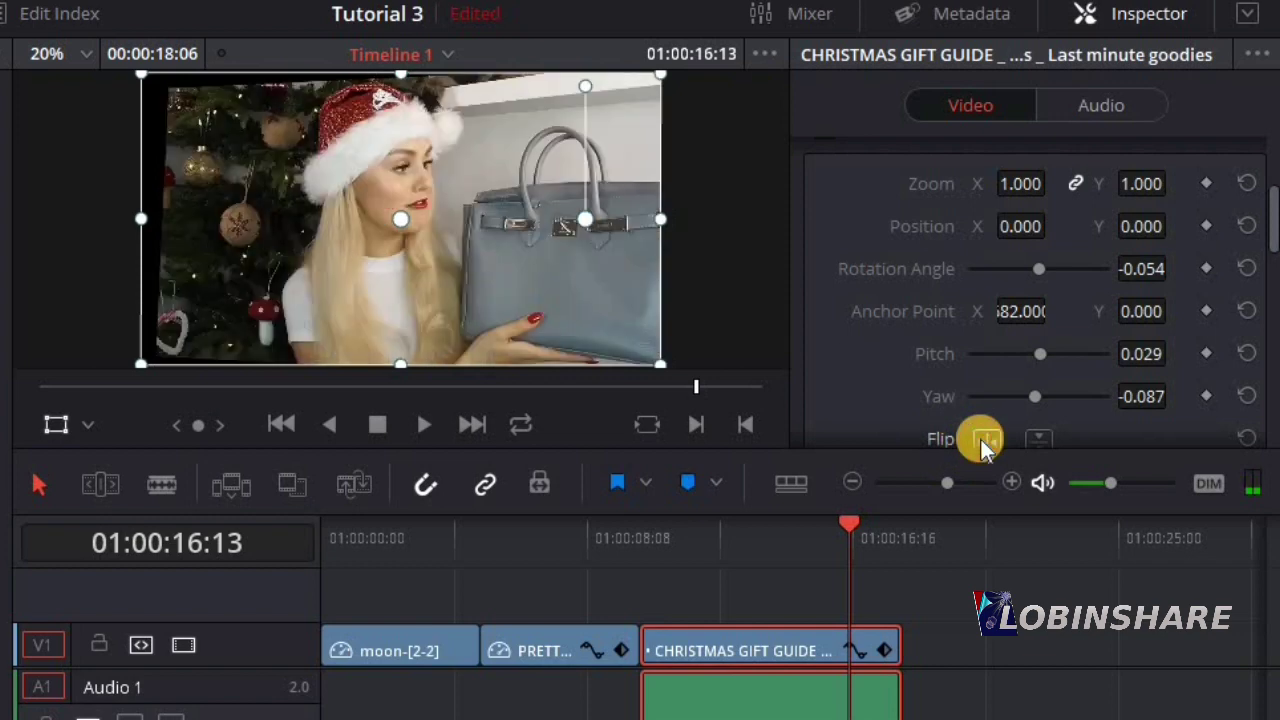
left_click(1036, 442)
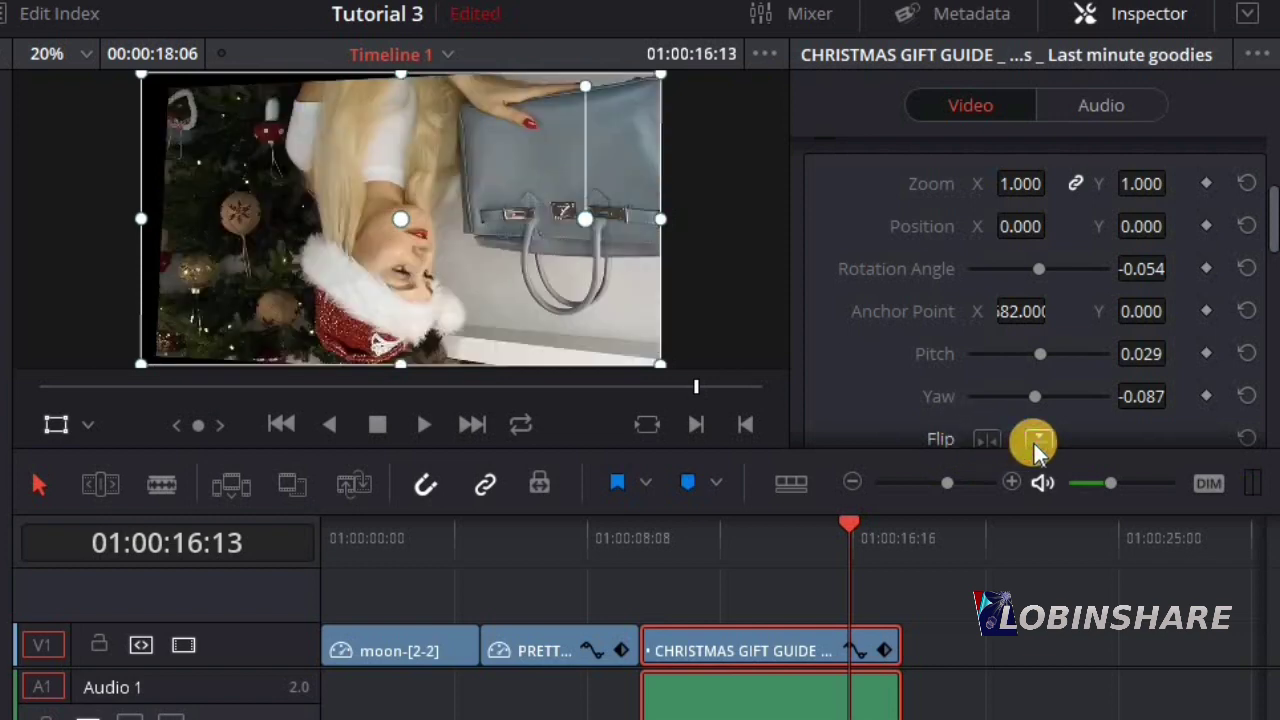
left_click(1036, 442)
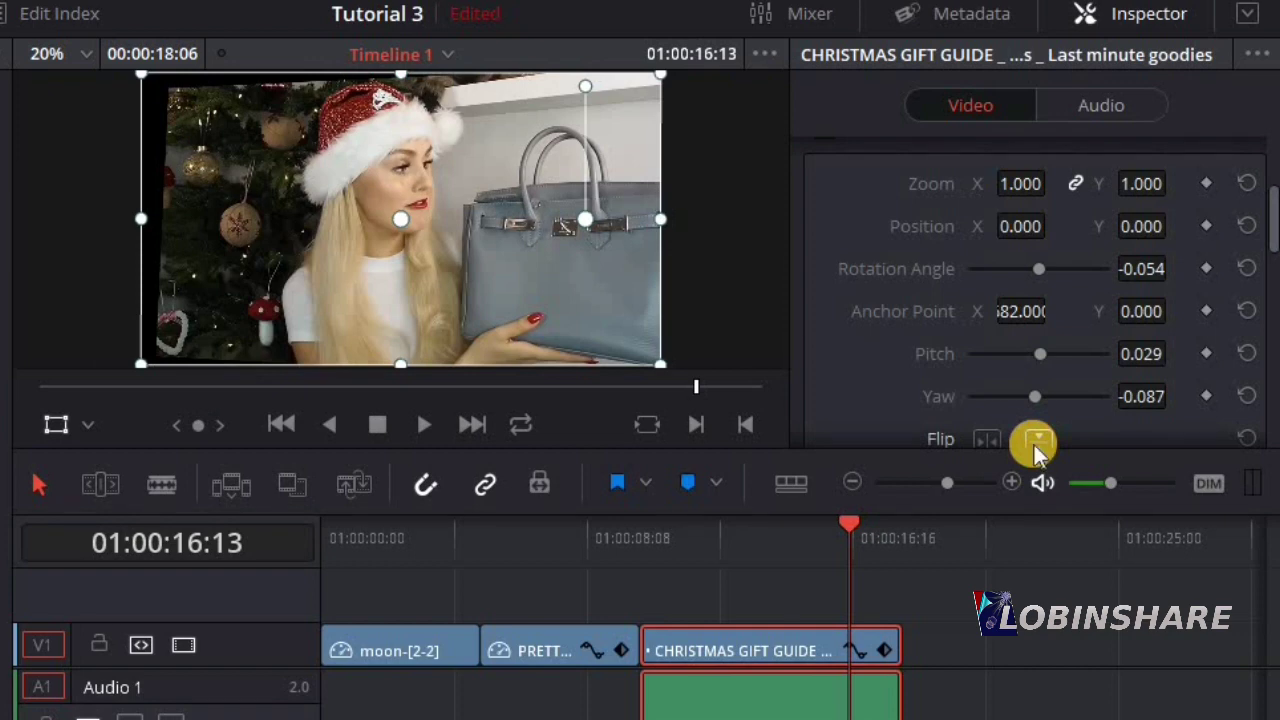
- Shrink the picture slightly and tilt it a few degrees counterclockwise about its anchor point, using the viewer overlay
left_click_drag(1270, 225, 1271, 212)
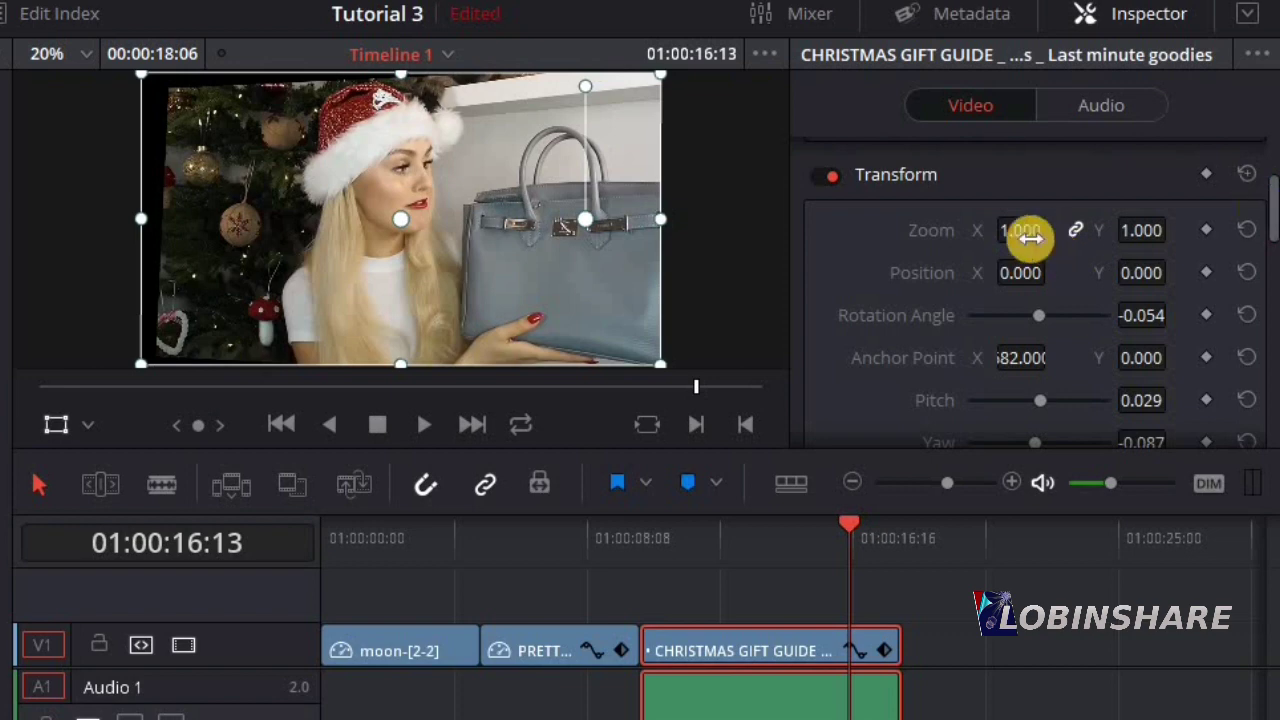
left_click_drag(1268, 229, 1270, 295)
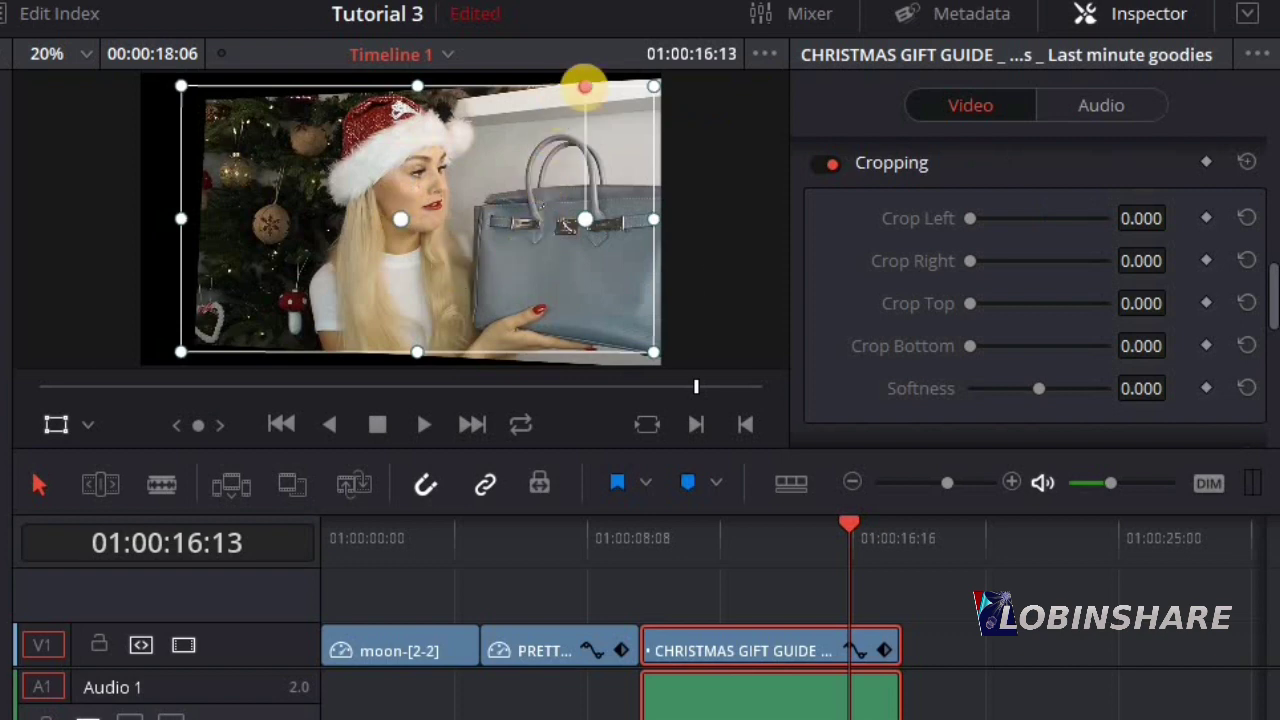
mouse_move(585, 87)
left_mouse_down()
mouse_move(565, 95)
mouse_move(591, 96)
mouse_move(578, 93)
left_mouse_up()
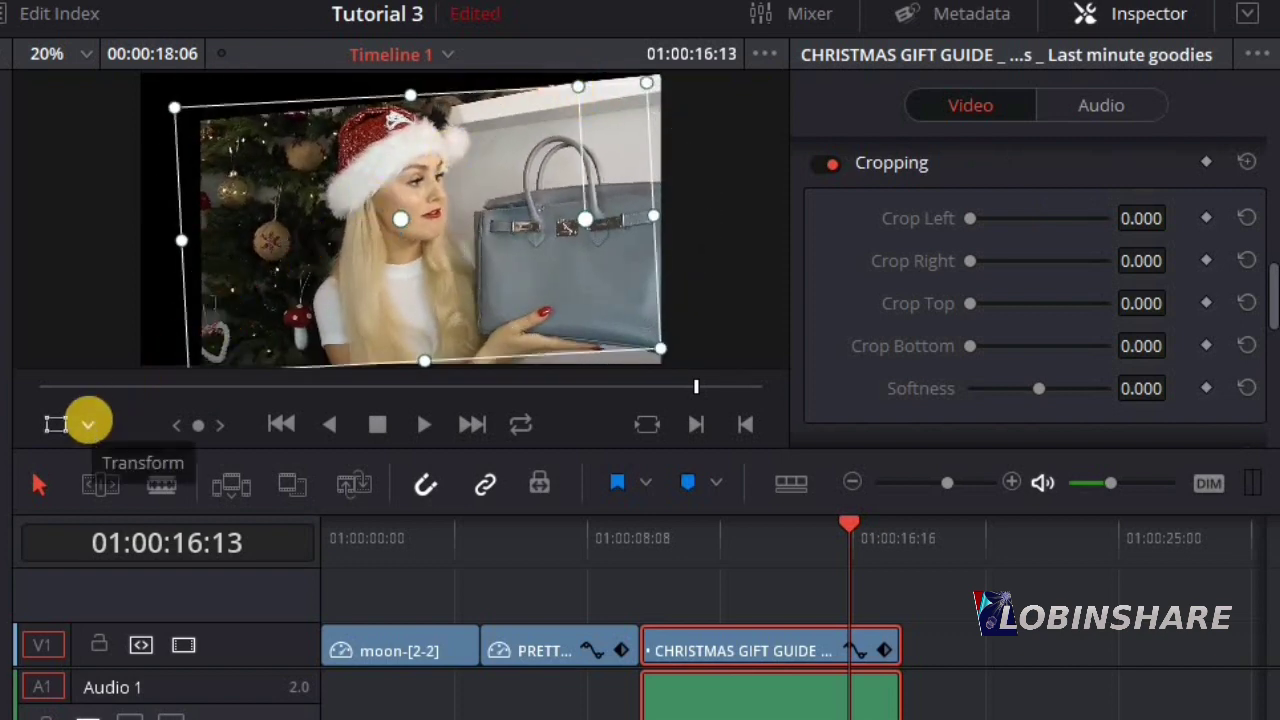
- Change the viewer overlay from Transform to Dynamic Zoom for the CHRISTMAS GIFT GUIDE clip
left_click(88, 423)
left_click(105, 500)
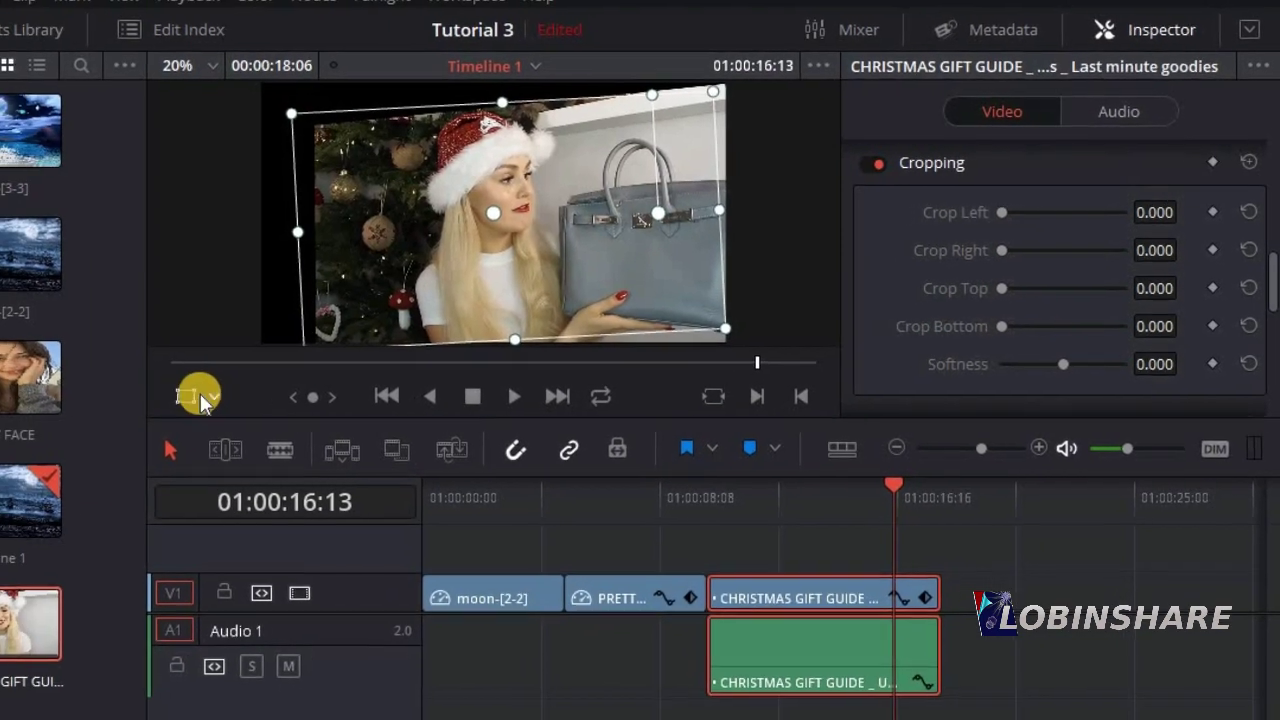
left_click(259, 386)
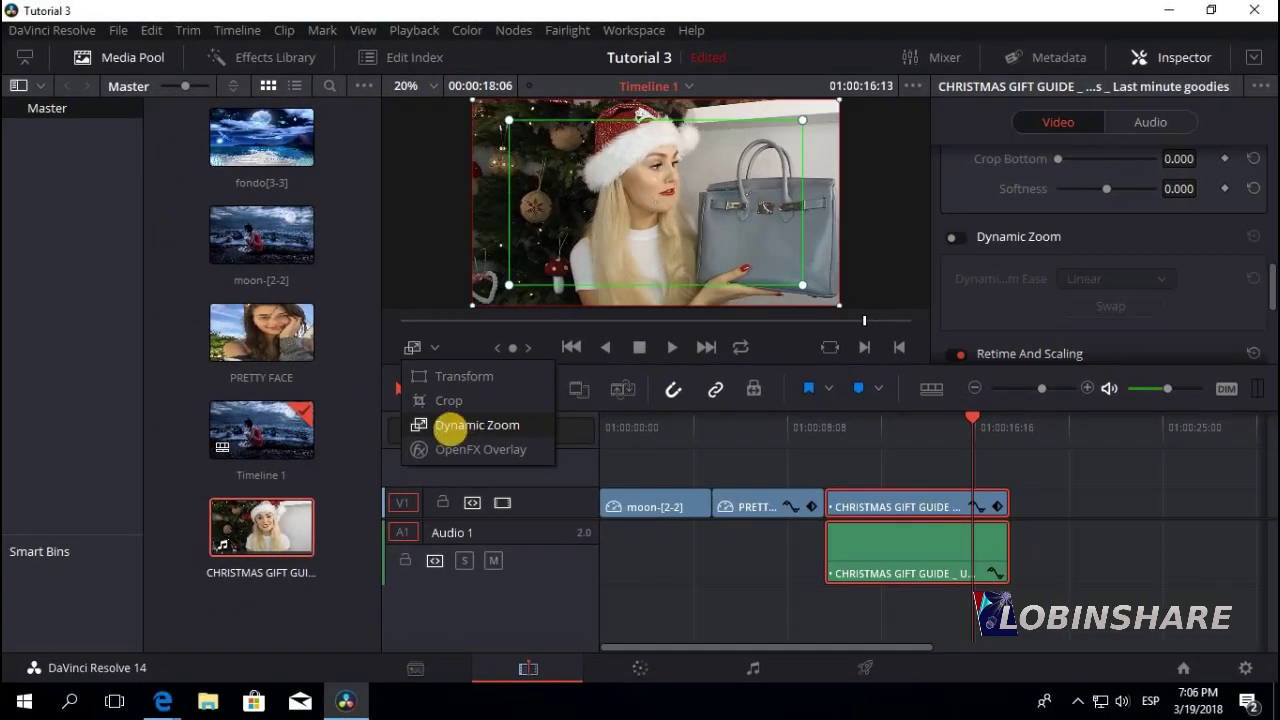
- Switch to the Edge browser and open the full DaVinci Resolve 14 playlist link from the YouTube video's description
left_click(178, 676)
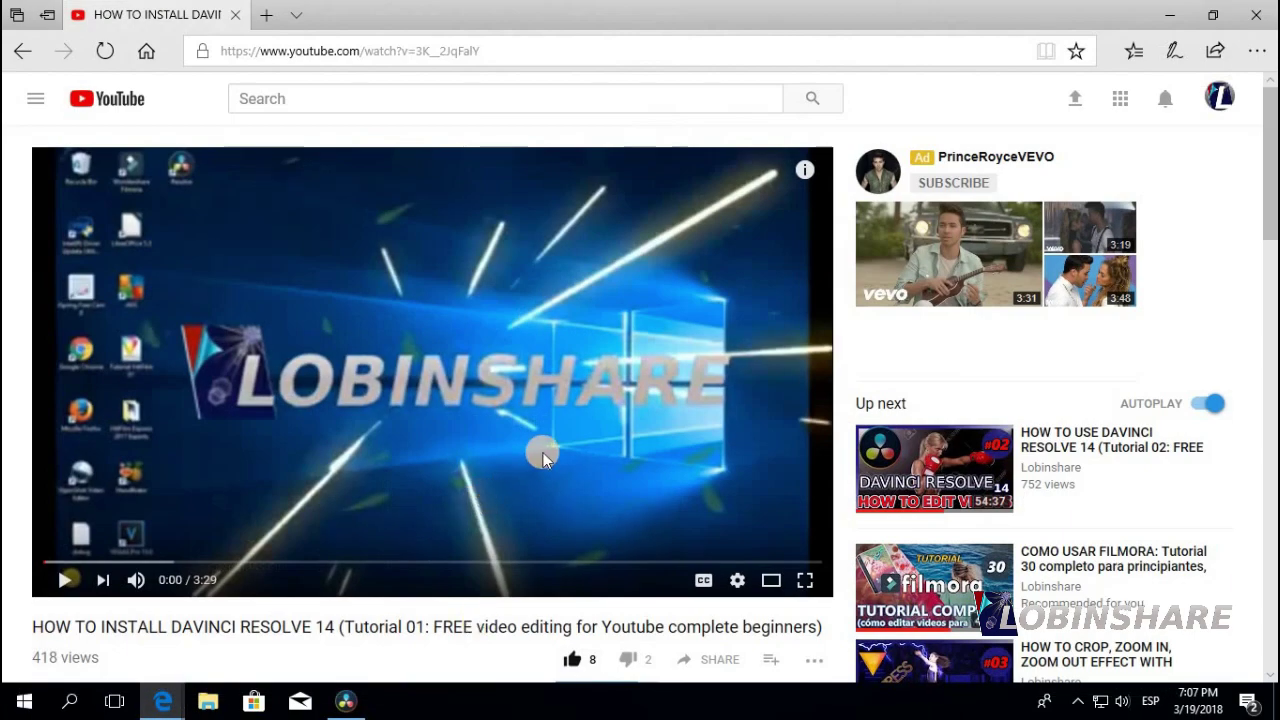
scroll(543, 452, "down", 3)
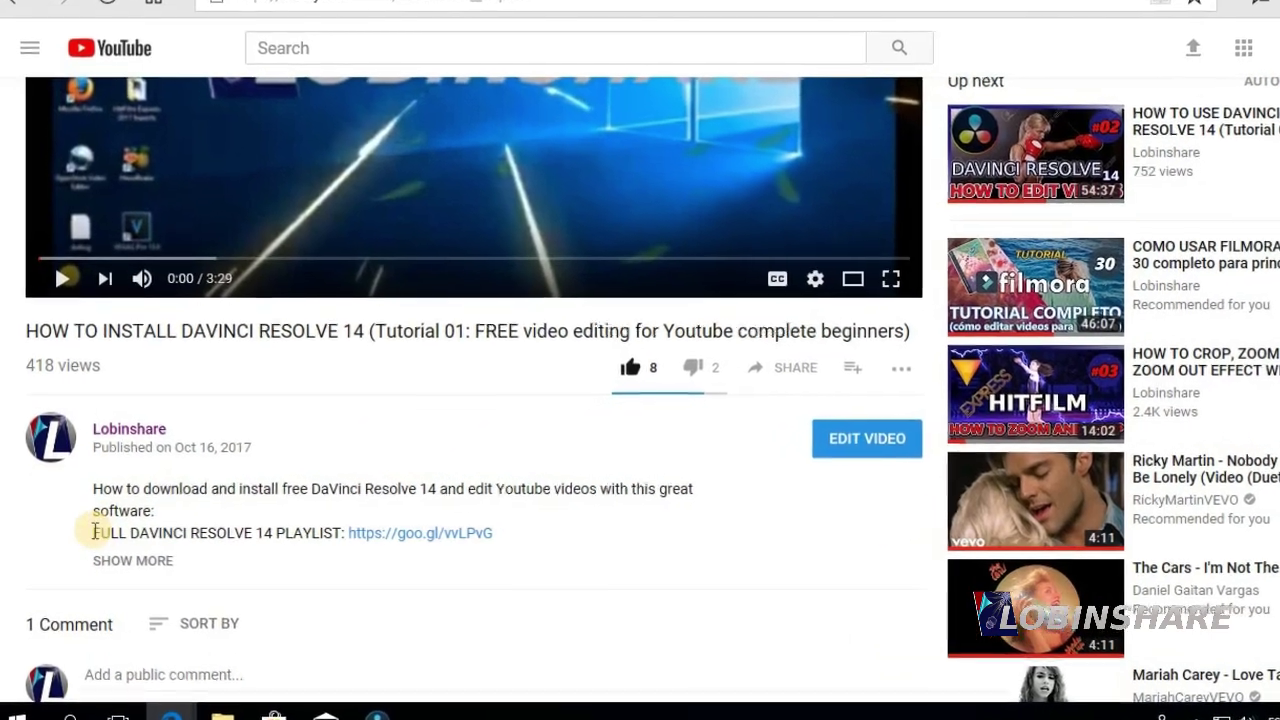
left_click_drag(92, 531, 340, 531)
left_click(446, 487)
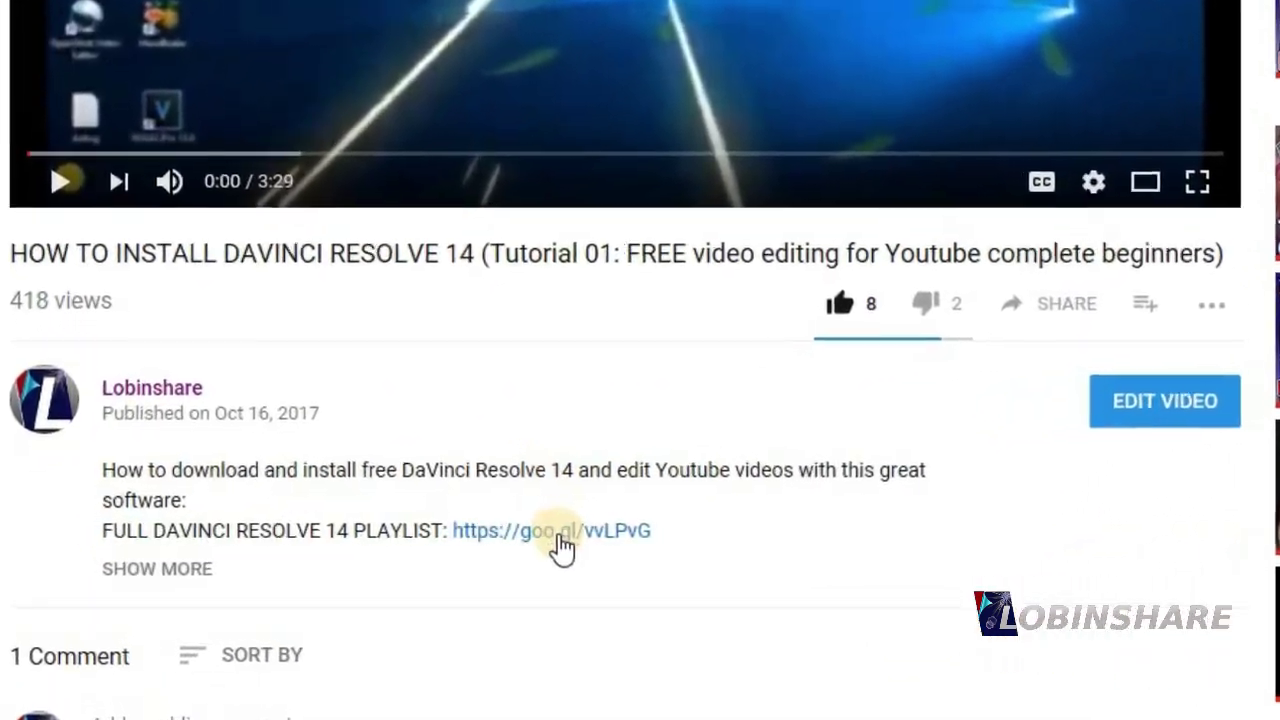
left_click(560, 535)
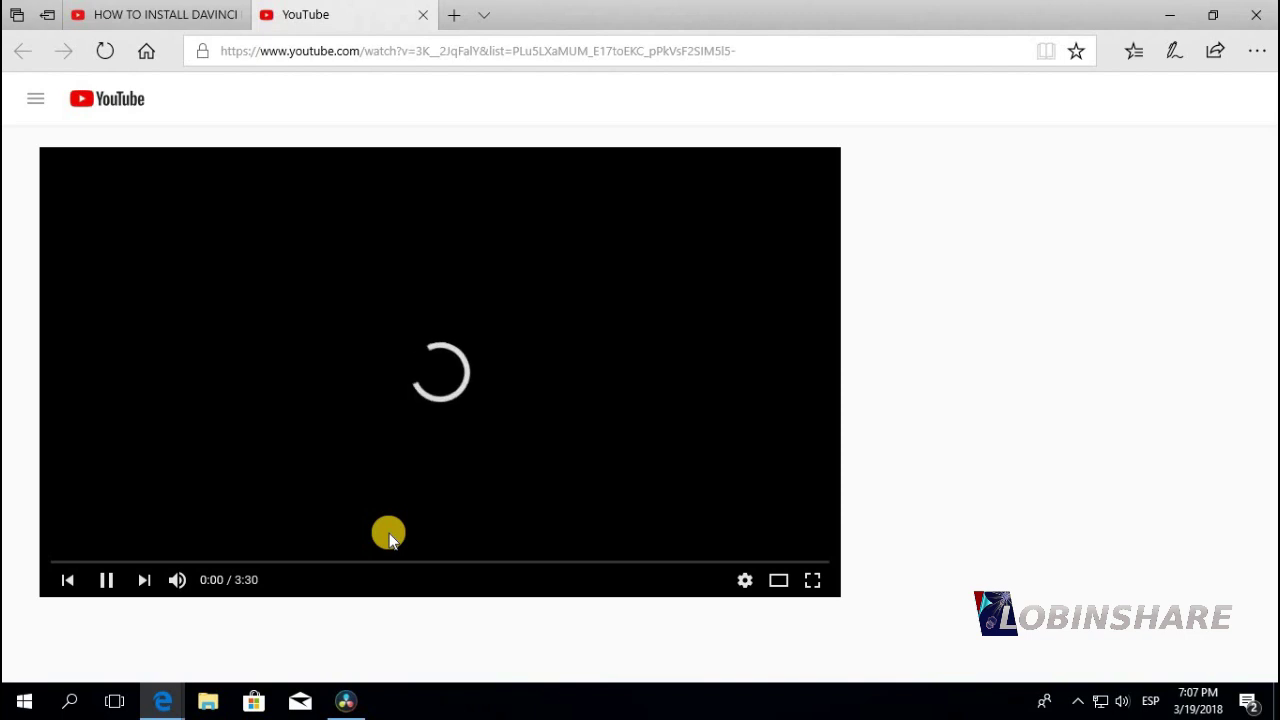